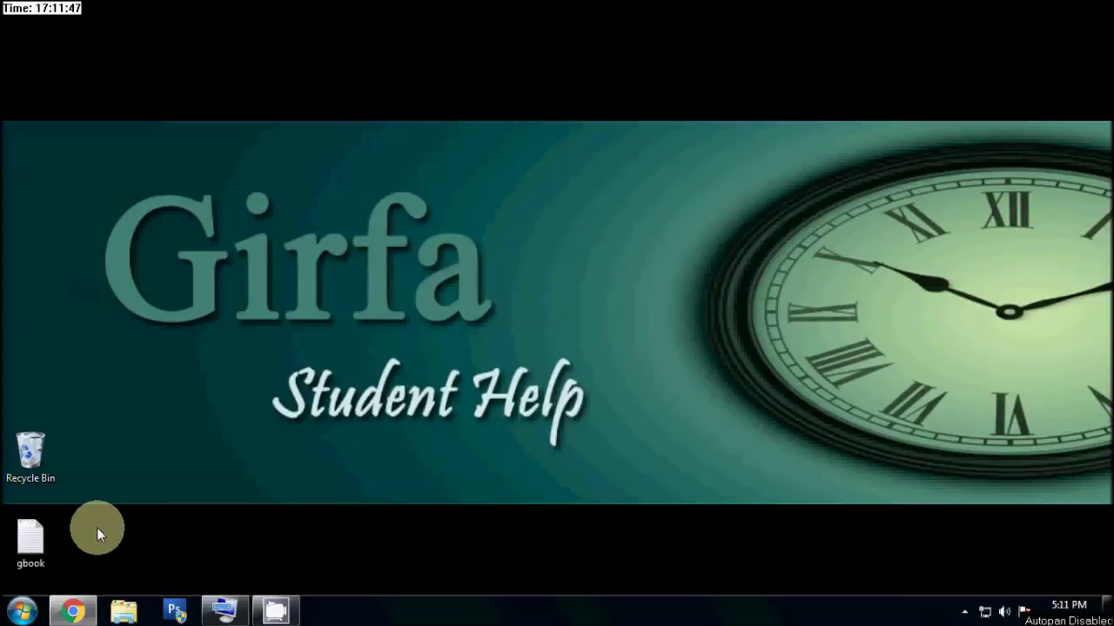
- Launch Microsoft Office Word 2007 from the Start menu to get a blank document
left_click(22, 612)
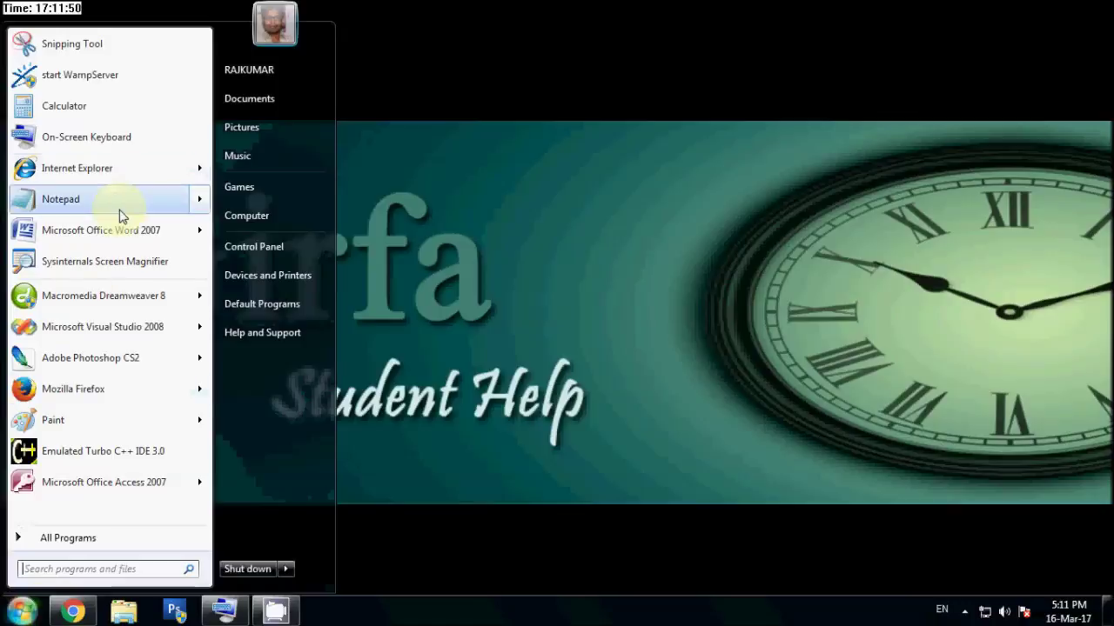
left_click(122, 238)
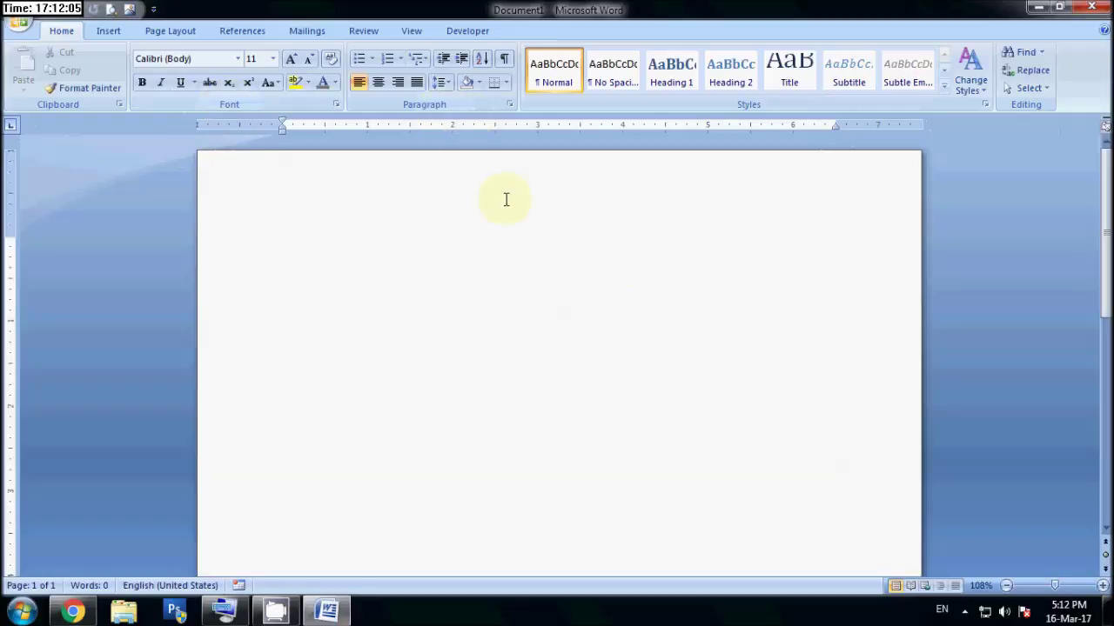
- Minimize the screen recorder and type 'Girfa : Student Help' on the first line
left_click(964, 612)
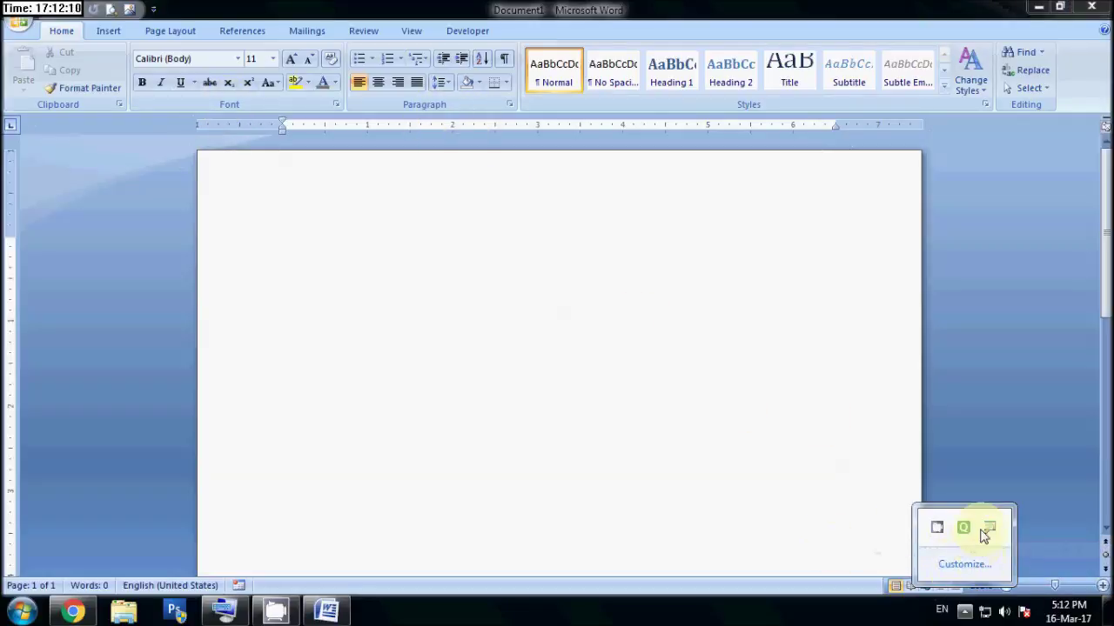
left_click(937, 528)
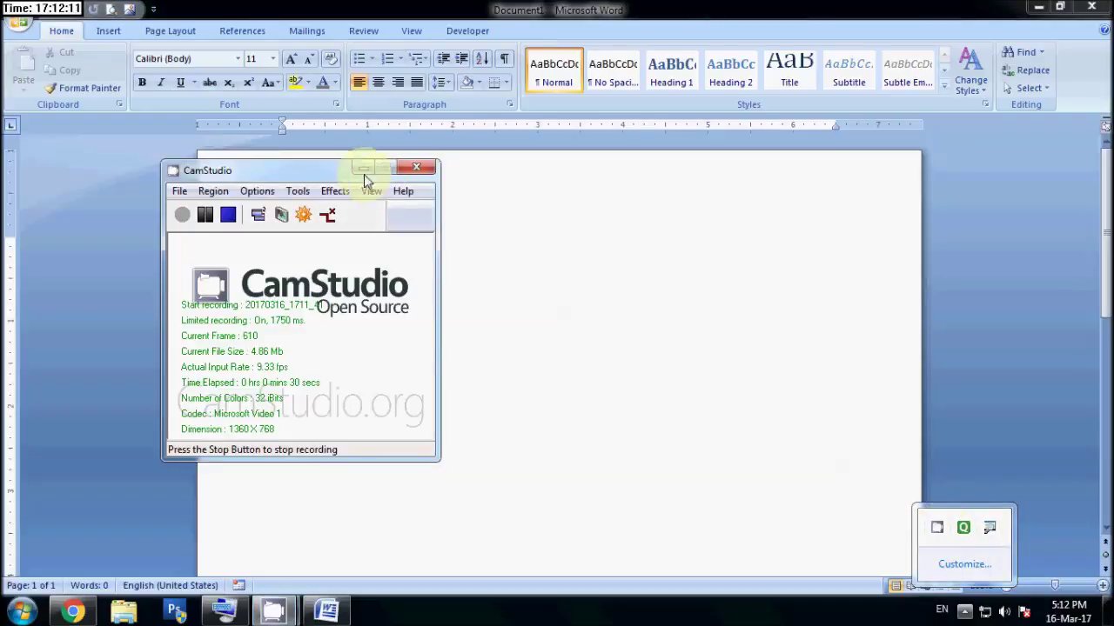
left_click(363, 169)
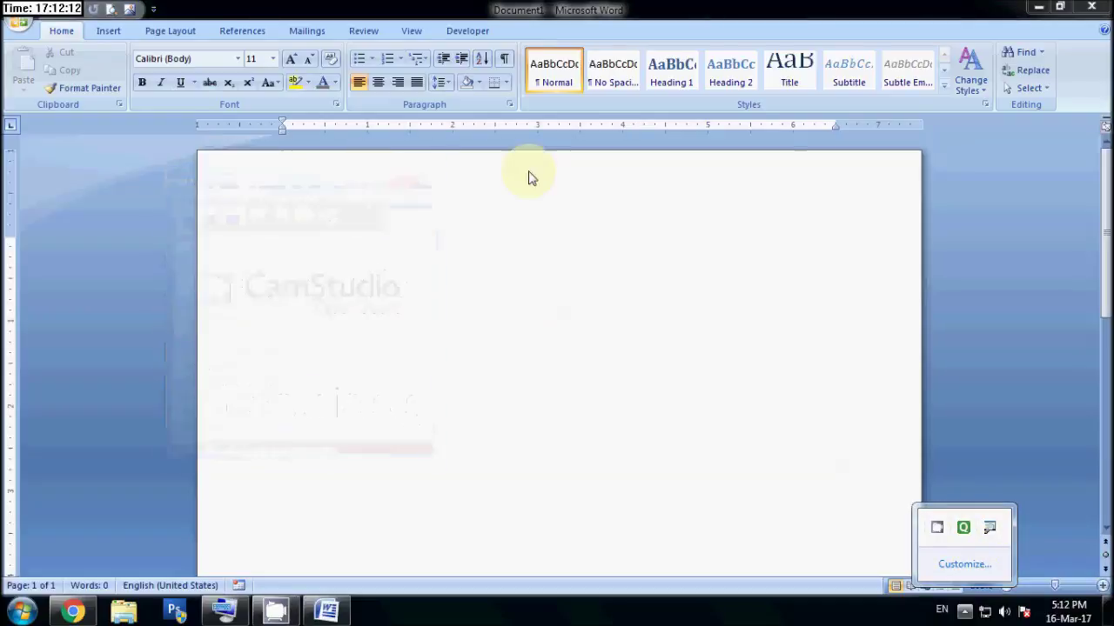
left_click(1037, 113)
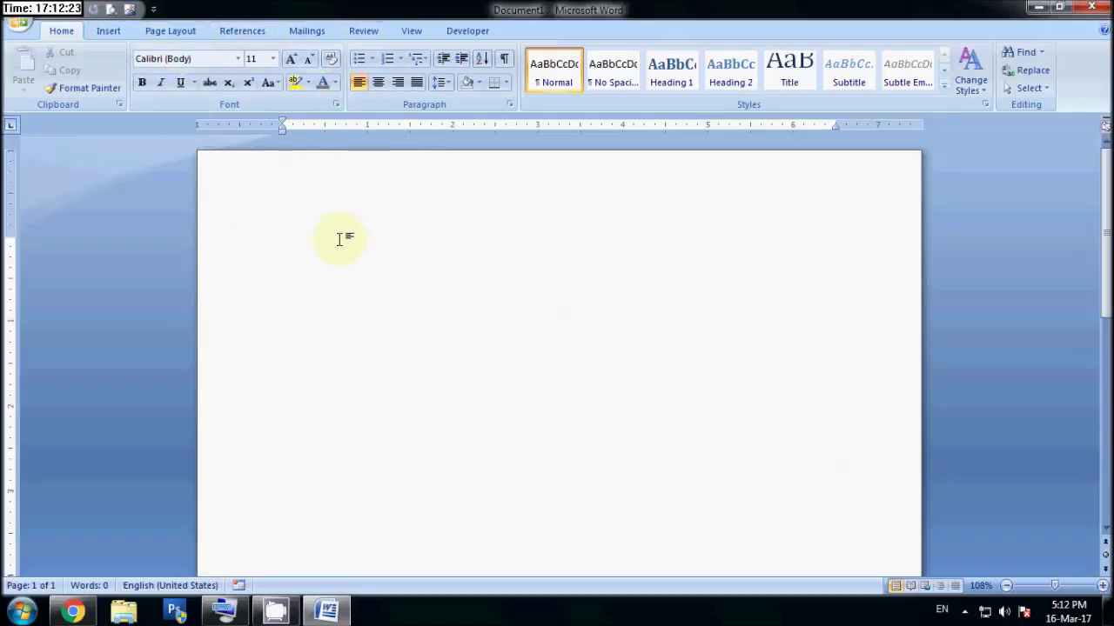
type("Girfa : ")
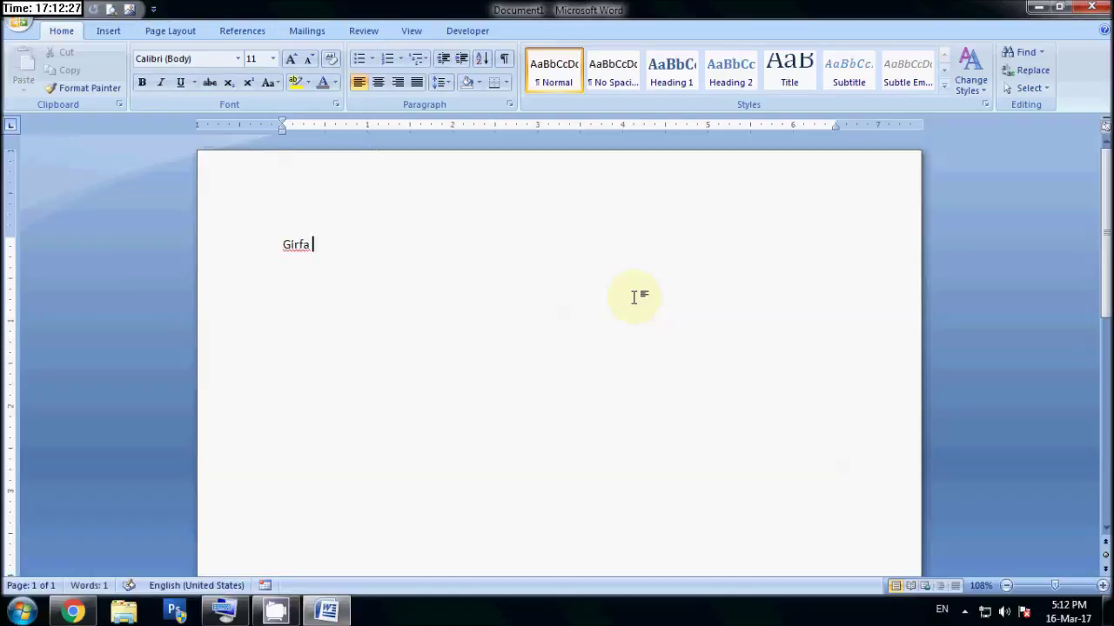
type("Stude")
type("nt Help")
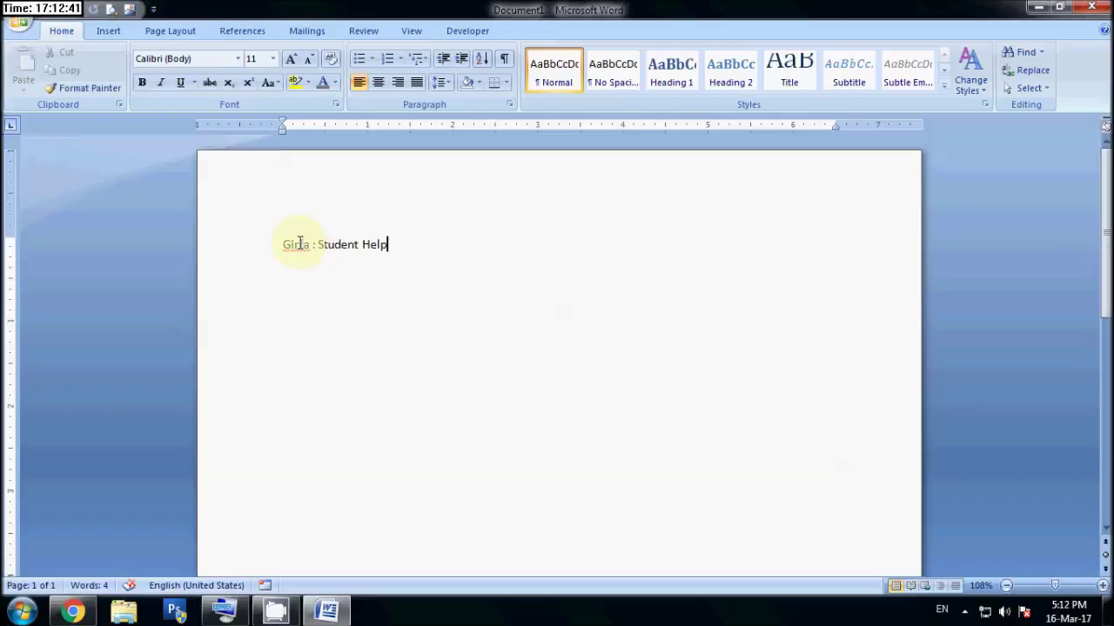
- Set the 'Girfa : Student Help' line in Arial Black after trying Algerian
left_click_drag(282, 245, 401, 241)
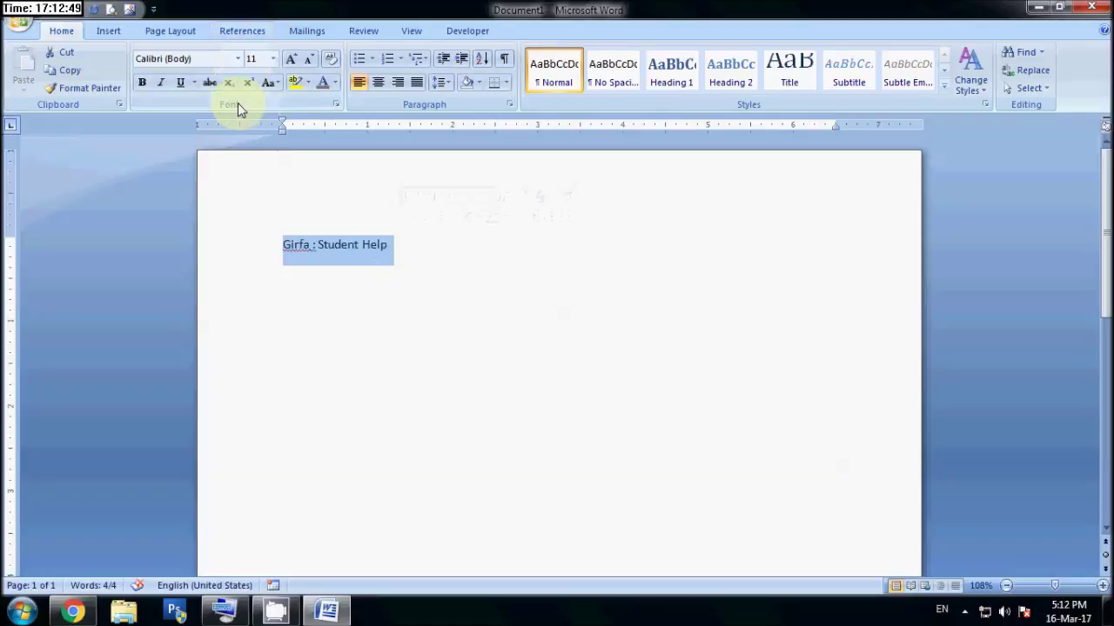
left_click(239, 60)
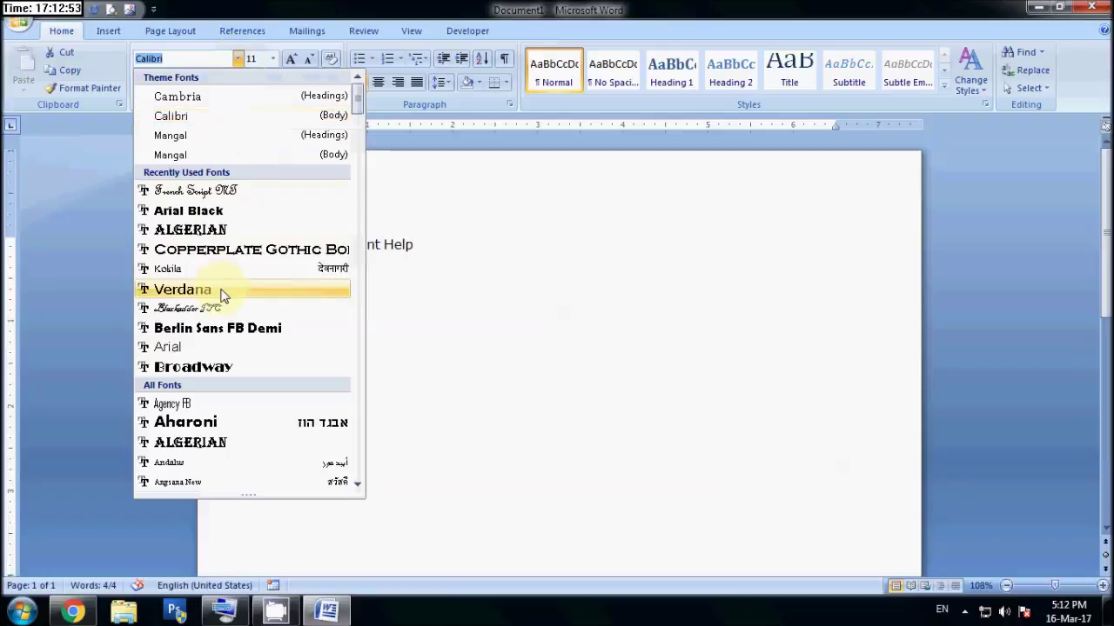
left_click(235, 231)
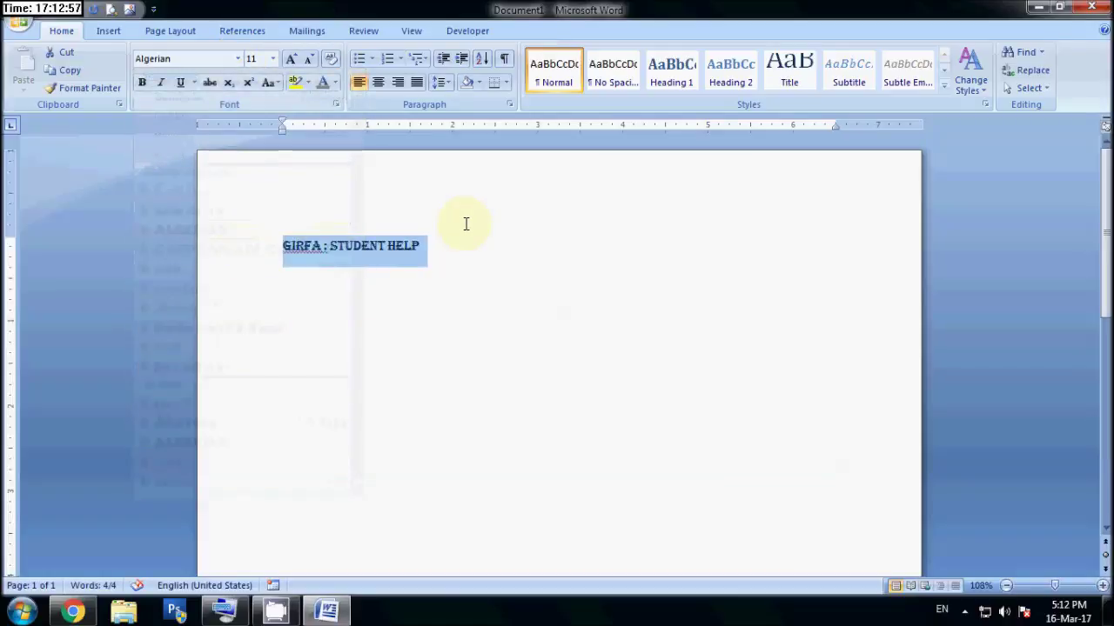
left_click(237, 58)
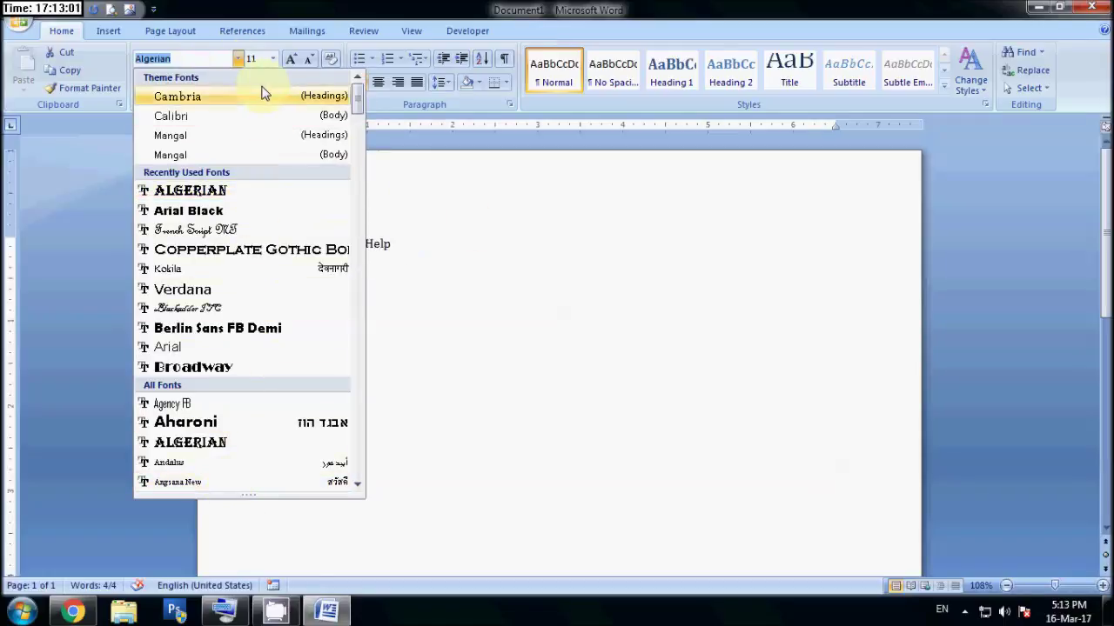
left_click(265, 225)
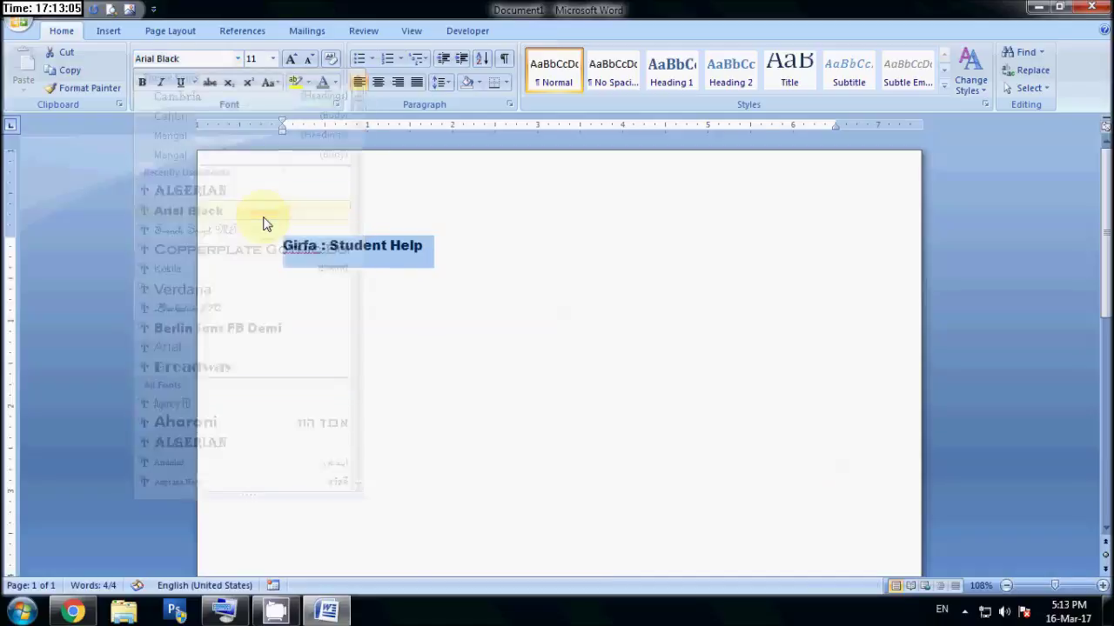
left_click(272, 58)
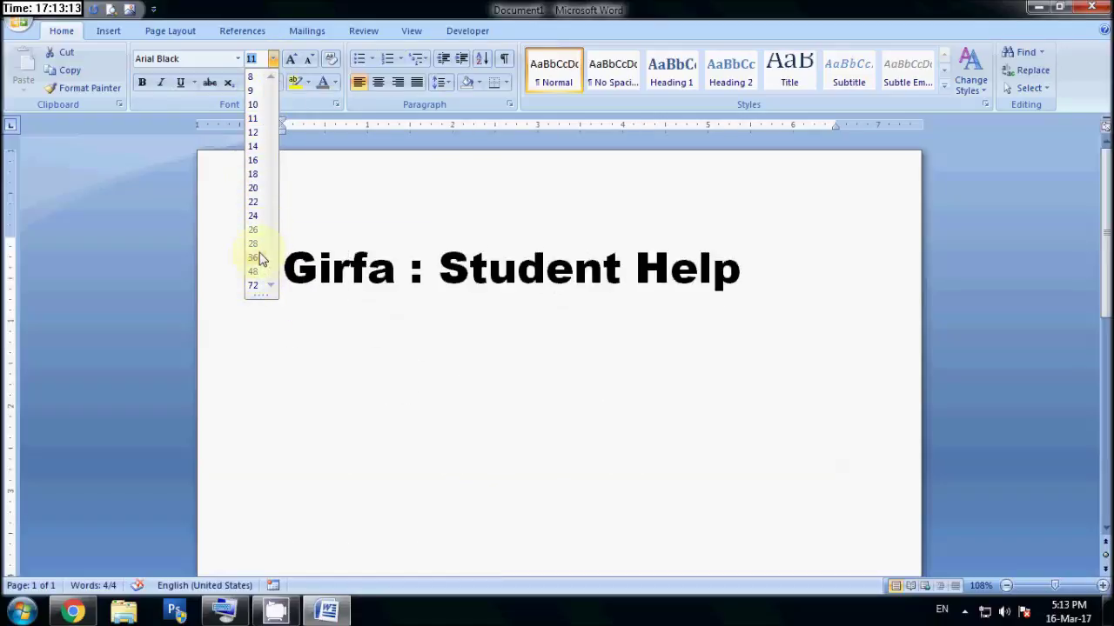
- Size the title at 24 pt, growing it four steps and shrinking it back to 24
left_click(258, 218)
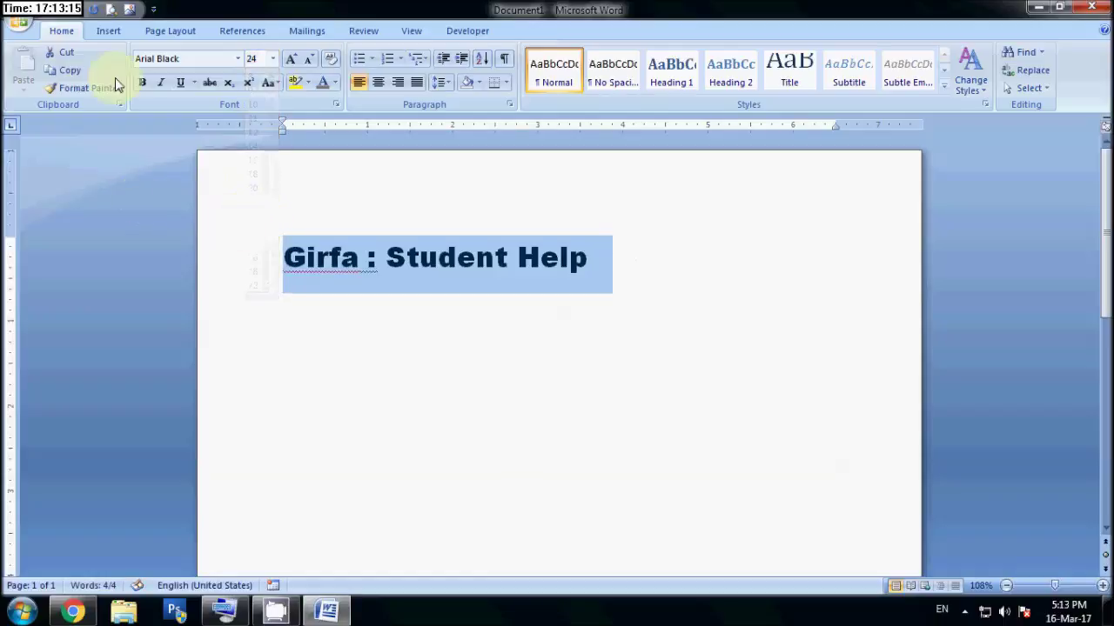
left_click(294, 60)
left_click(294, 60)
left_click(295, 60)
left_click(298, 60)
left_click(310, 60)
left_click(311, 60)
left_click(310, 60)
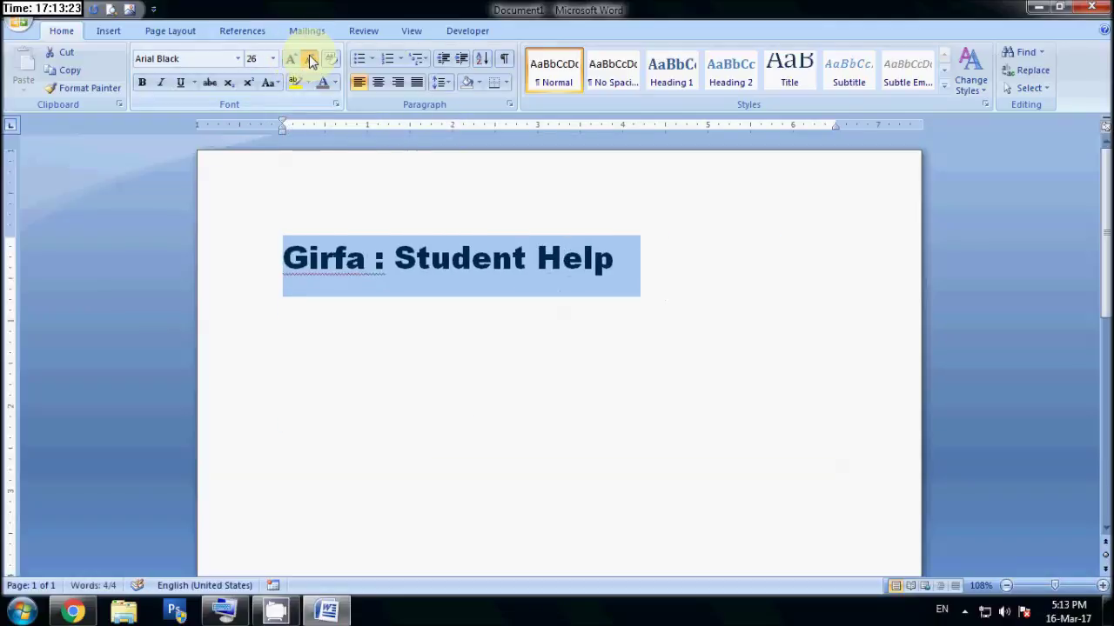
left_click(311, 60)
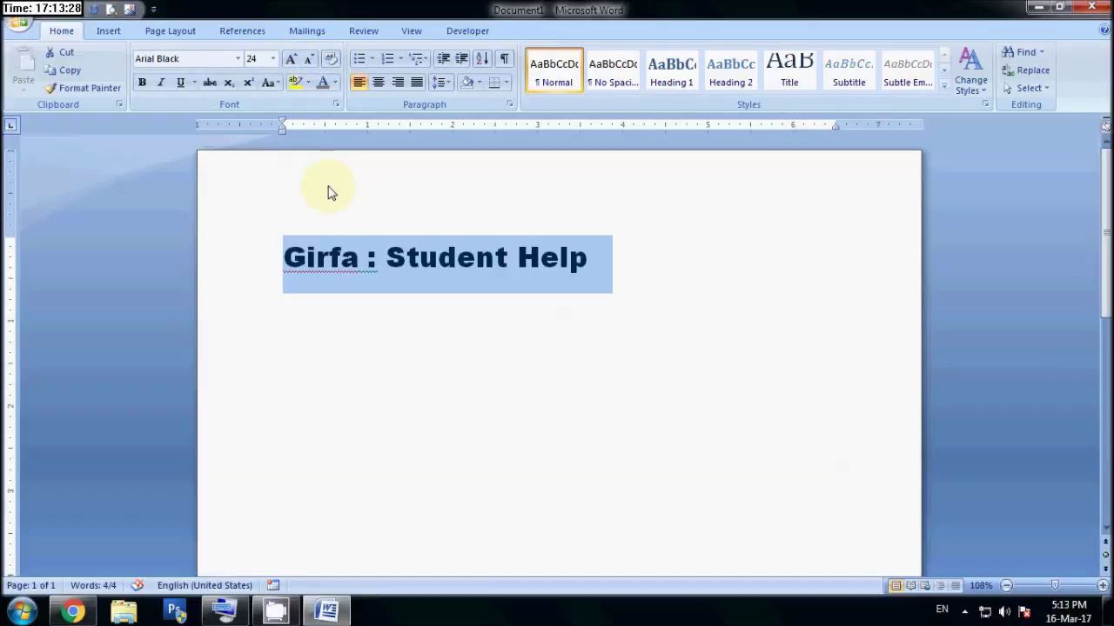
left_click(644, 283)
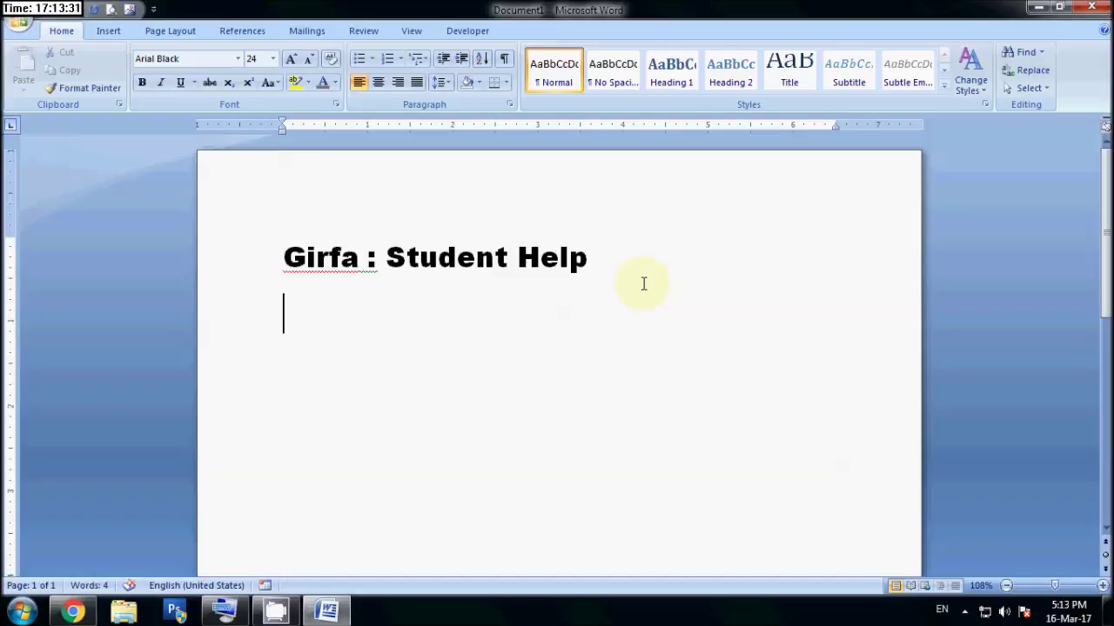
- Type 'Cntl + ]' below the title and enlarge the title twice with Ctrl+]
type("cnt")
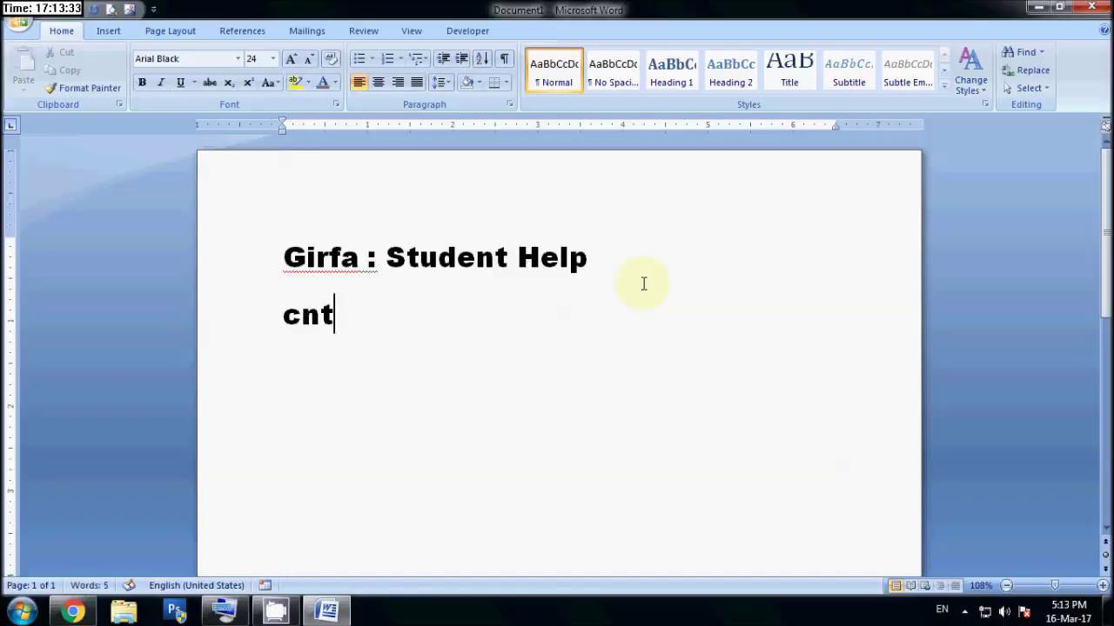
type("l +]")
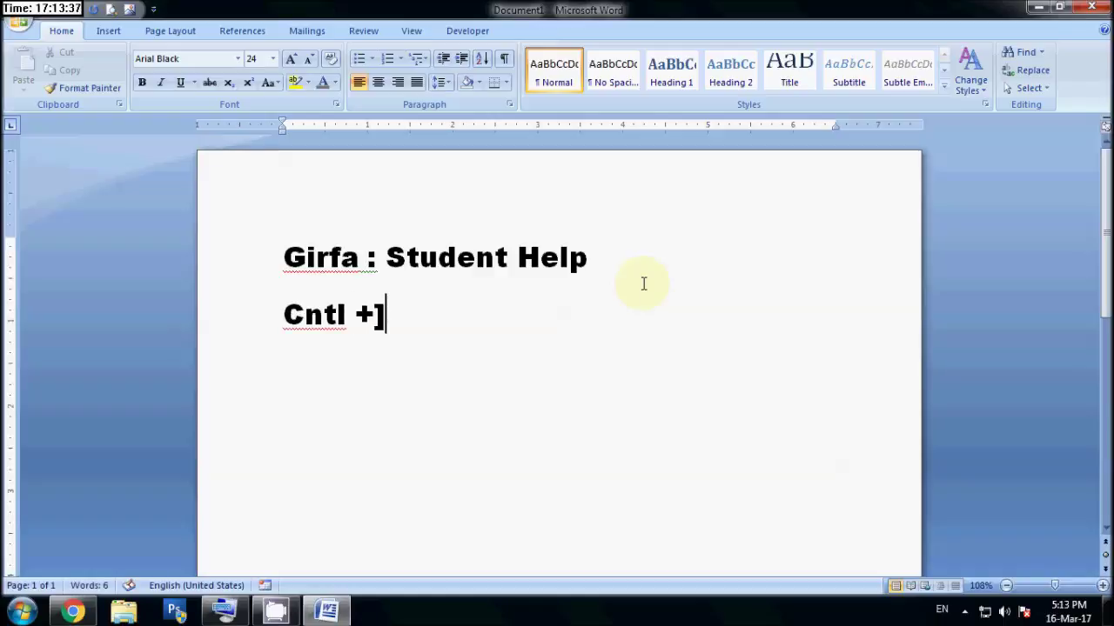
left_click(374, 321)
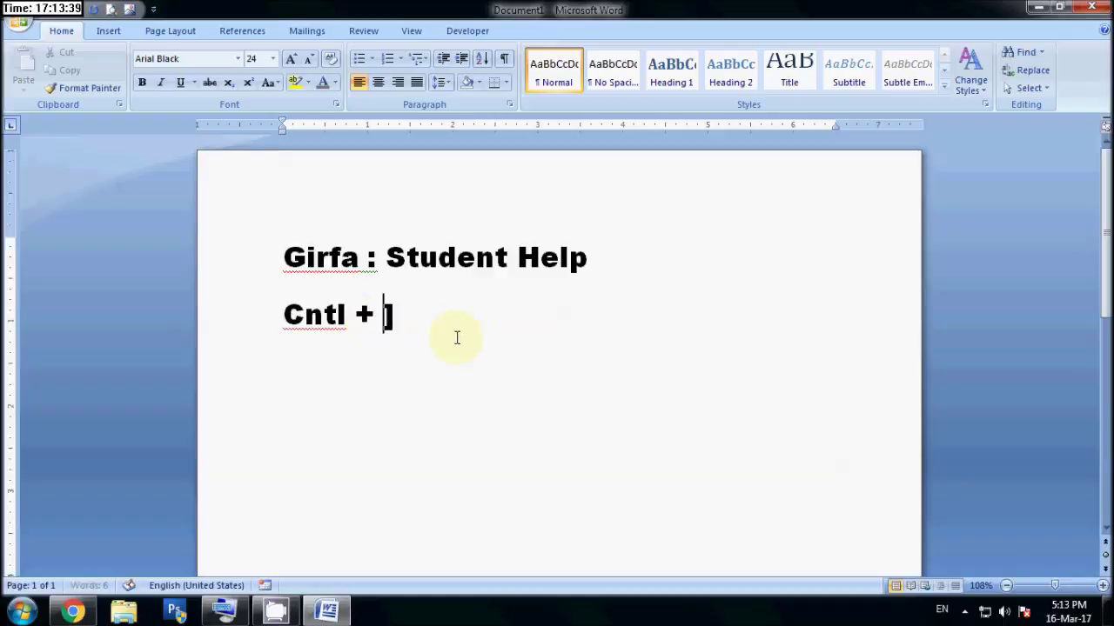
left_click(246, 272)
key("ctrl+bracketright")
key("ctrl+bracketright")
key("ctrl+bracketright")
key("ctrl+bracketright")
key("ctrl+bracketright")
key("ctrl+bracketright")
key("ctrl+bracketright")
key("ctrl+bracketright")
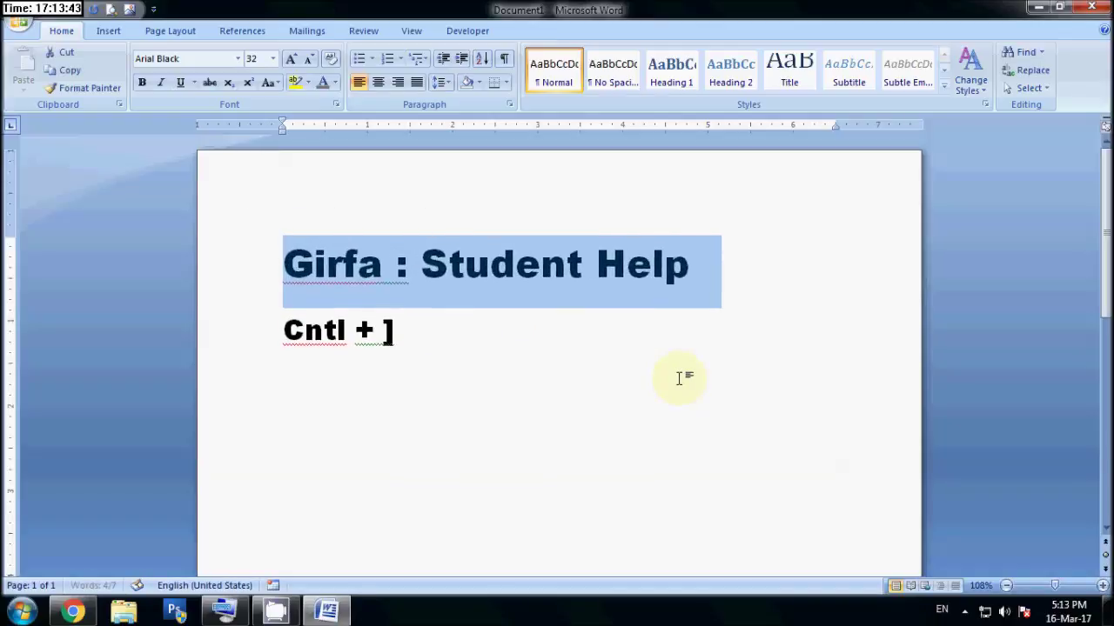
key("ctrl+bracketright")
key("ctrl+bracketright")
left_click(391, 385)
- Duplicate the 'Cntl + ]' line and change the copy to 'Cntl + ['
left_click(227, 333)
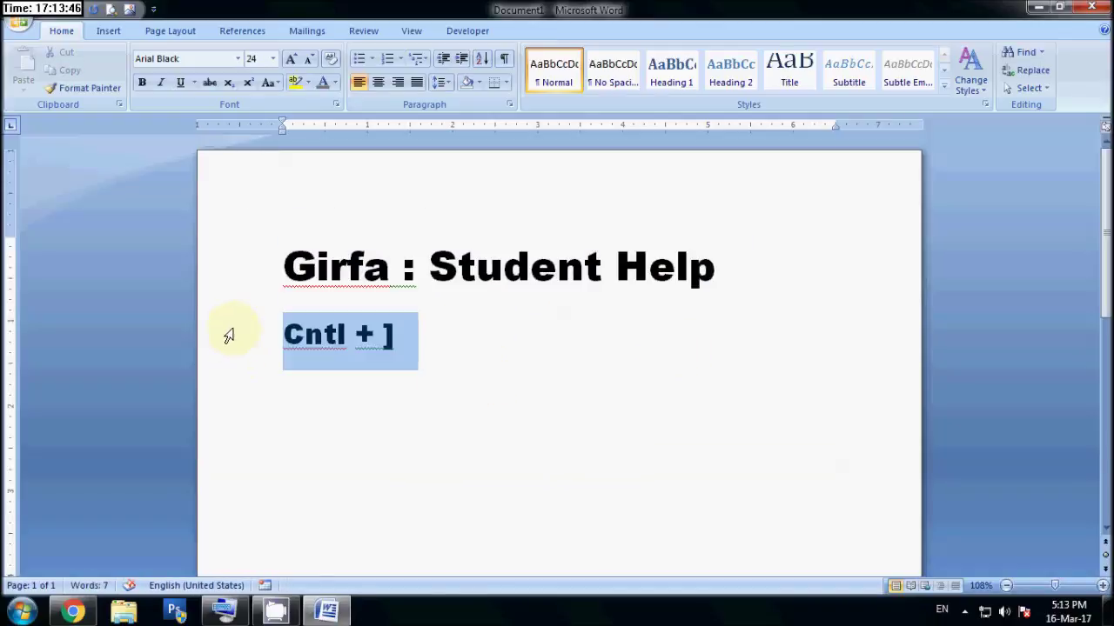
key("ctrl+c")
left_click(427, 340)
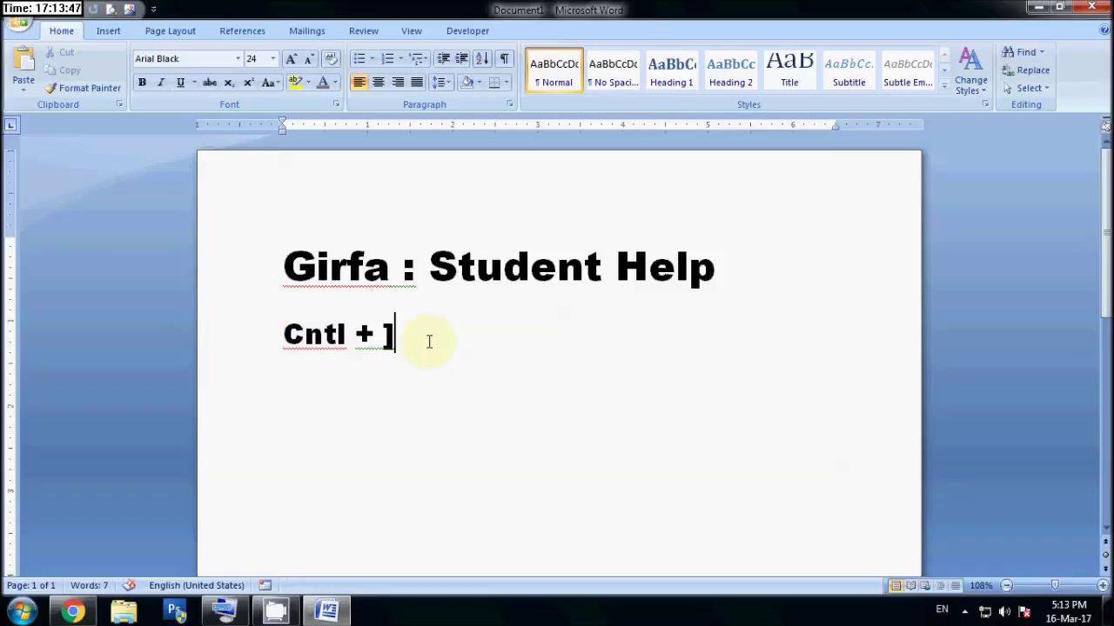
key("Return")
key("ctrl+v")
left_click(397, 396)
key("BackSpace")
type("{")
key("BackSpace")
type("[")
- Shrink the title back to 24 pt with Ctrl+[ and start a new line 'ctrl+>'
left_click(232, 261)
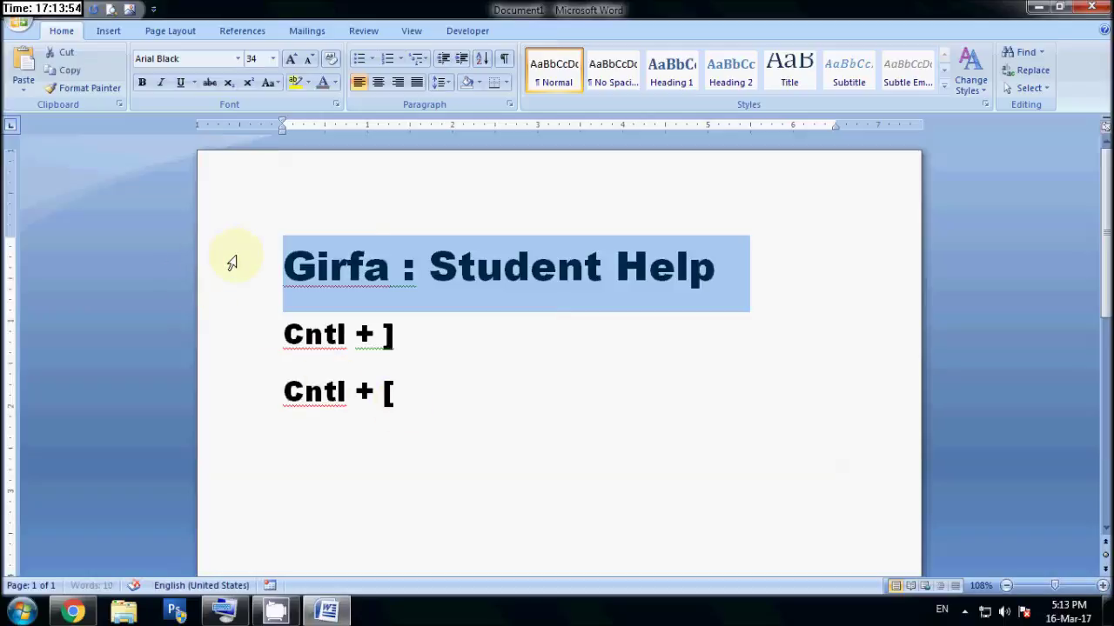
key("ctrl+bracketleft")
key("ctrl+bracketleft")
key("ctrl+bracketleft")
key("ctrl+bracketleft")
key("ctrl+bracketleft")
key("ctrl+bracketleft")
key("ctrl+bracketleft")
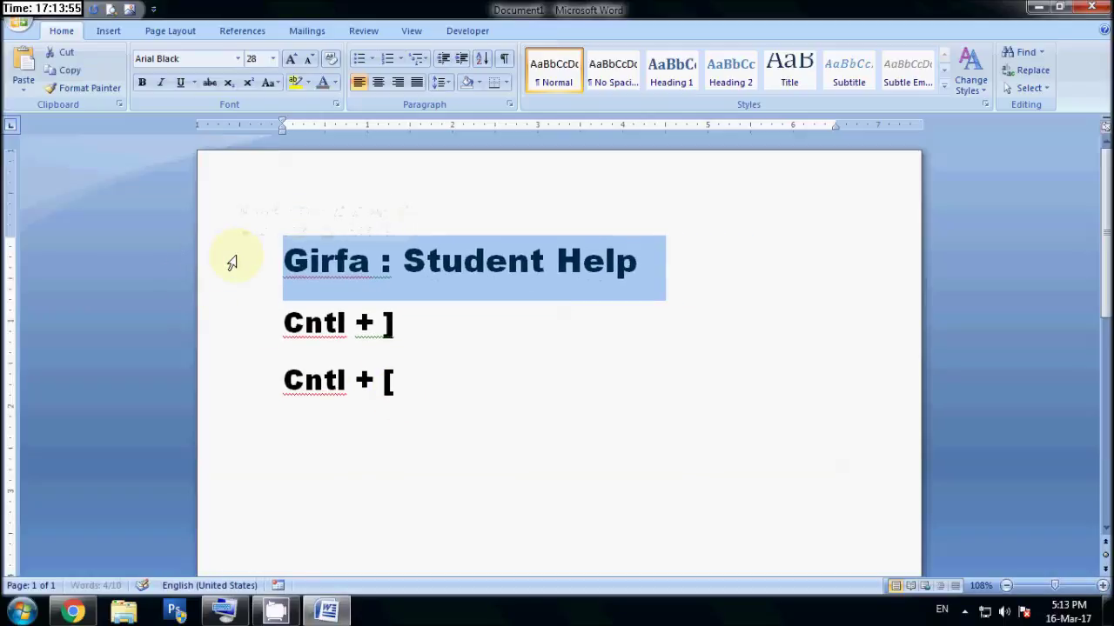
key("ctrl+bracketleft")
key("ctrl+bracketleft")
left_click(454, 379)
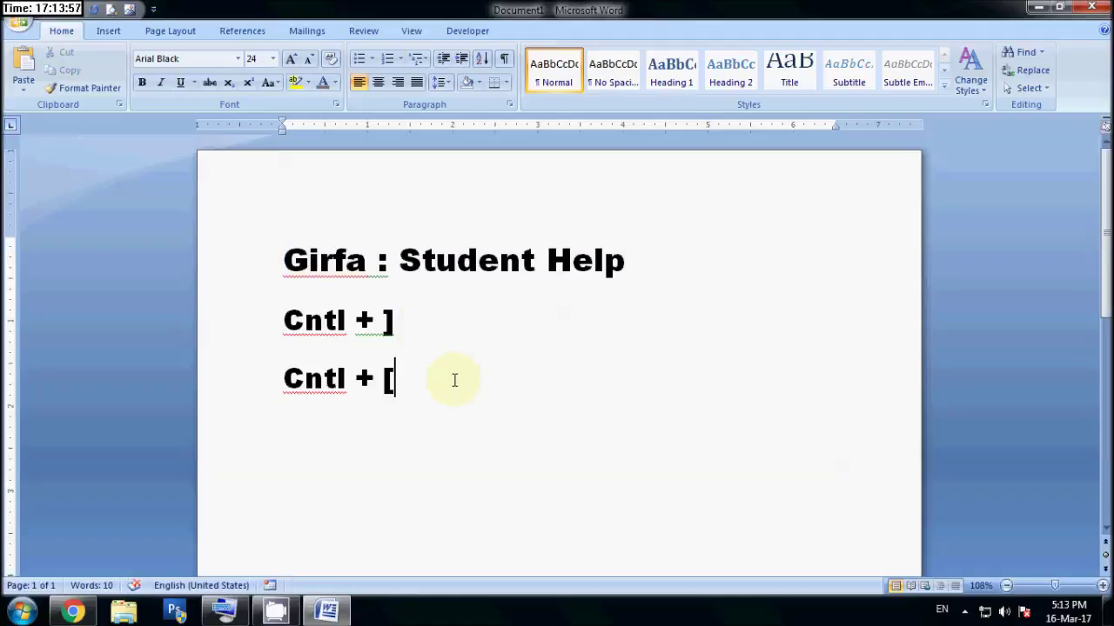
key("Return")
type("ctrl")
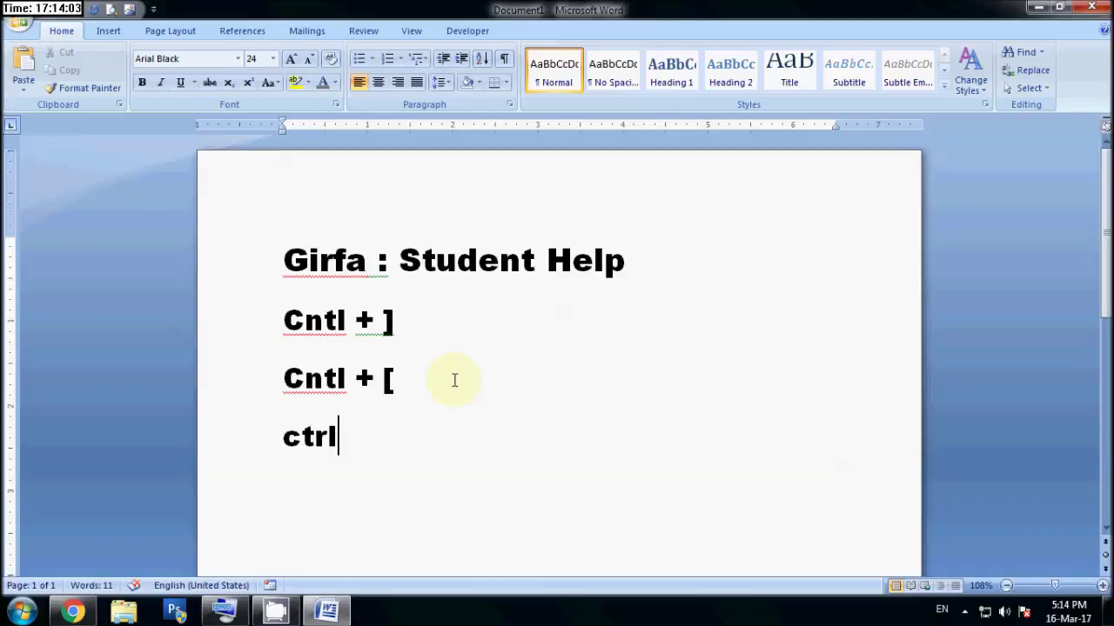
type("+>")
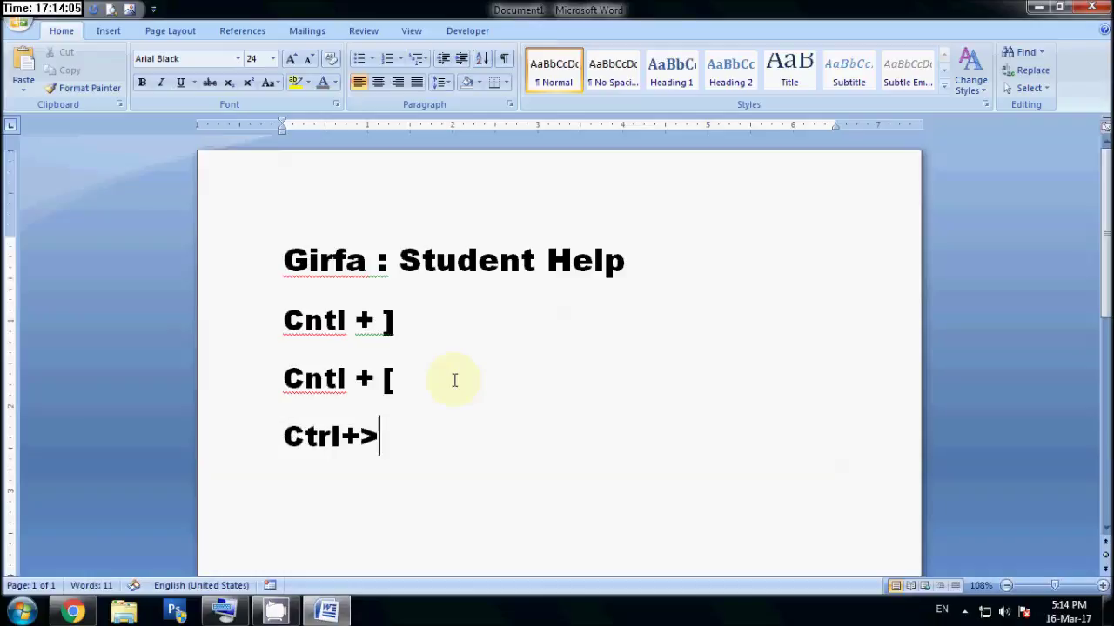
- Resize the title with Ctrl+Shift+> twice and Ctrl+Shift+< once
left_click(231, 269)
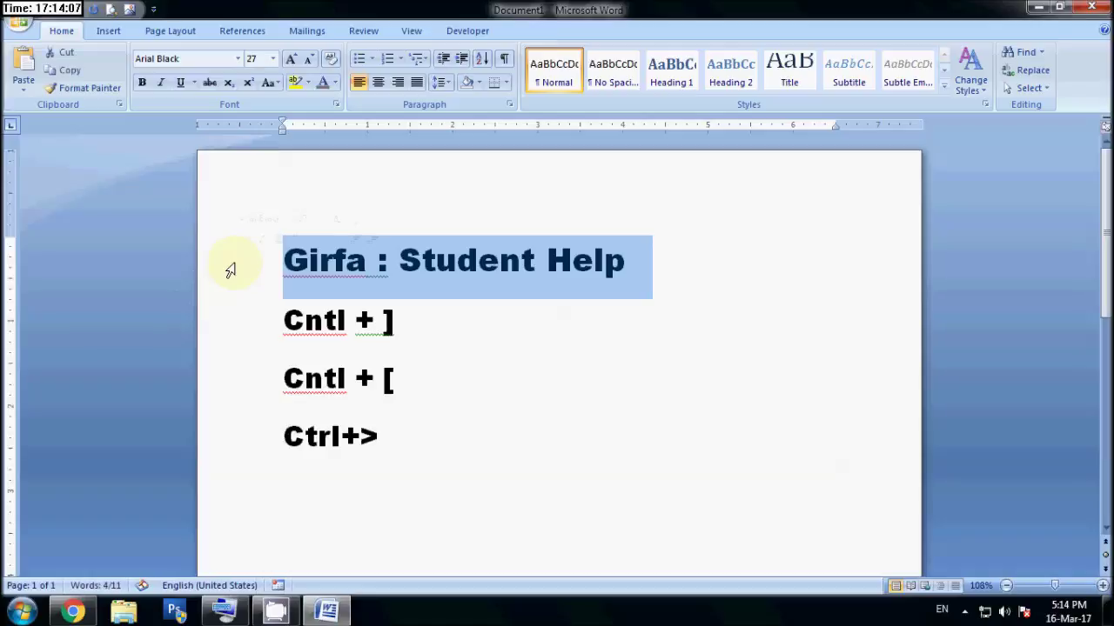
key("ctrl+shift+period")
key("ctrl+shift+period")
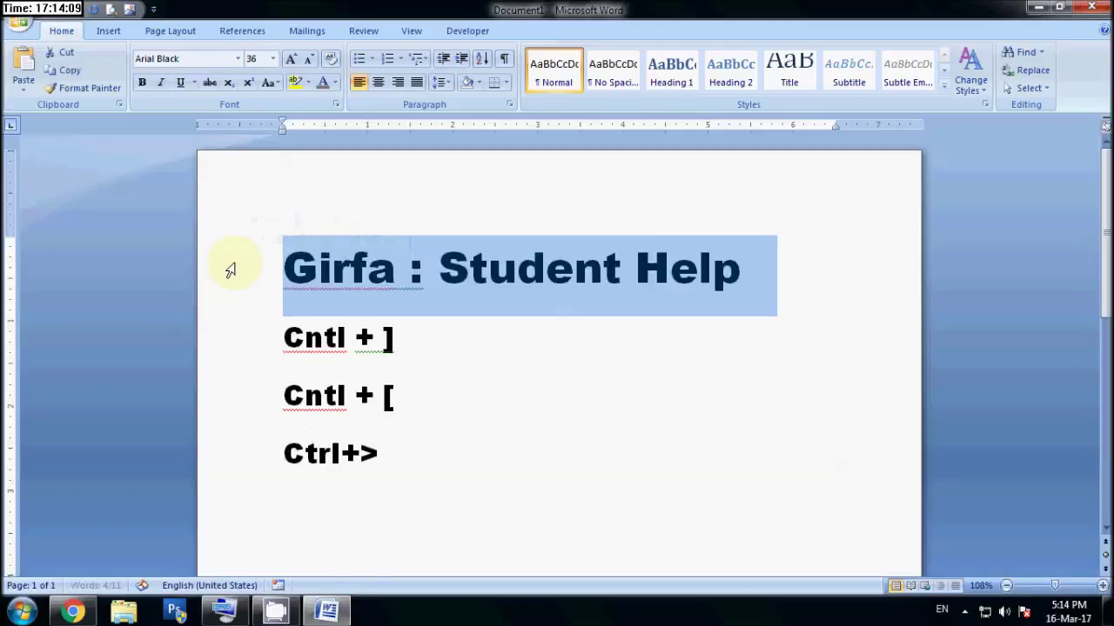
key("ctrl+shift+period")
key("ctrl+shift+period")
key("ctrl+shift+comma")
key("ctrl+shift+comma")
key("ctrl+shift+comma")
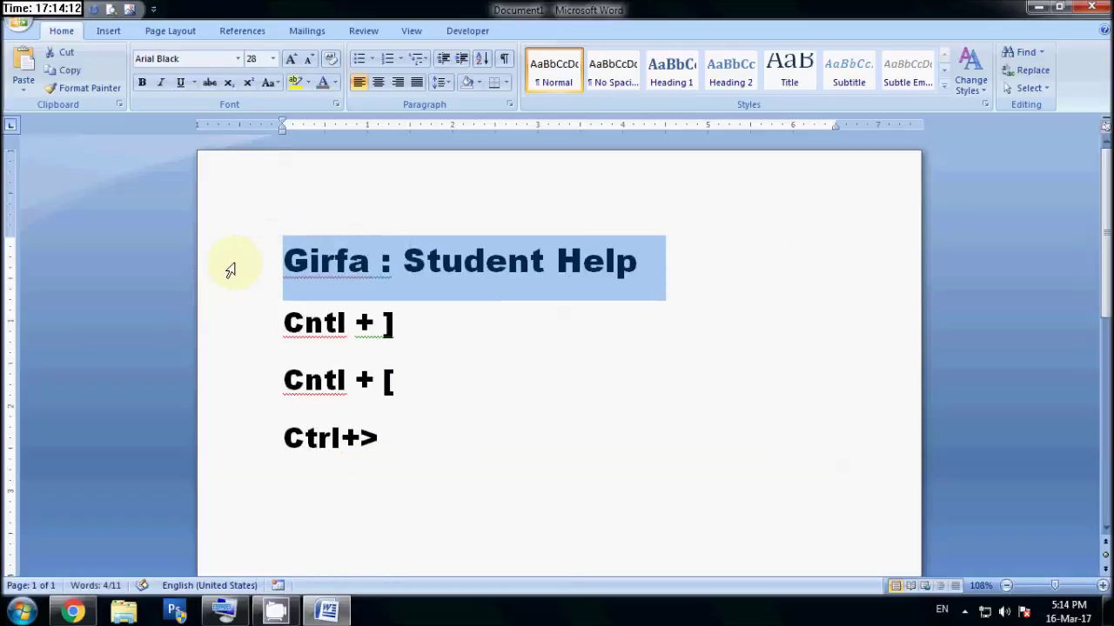
- Add a 'Ctrl+<' line below 'Ctrl+>' by pasting a copy and changing > to <
left_click(236, 446)
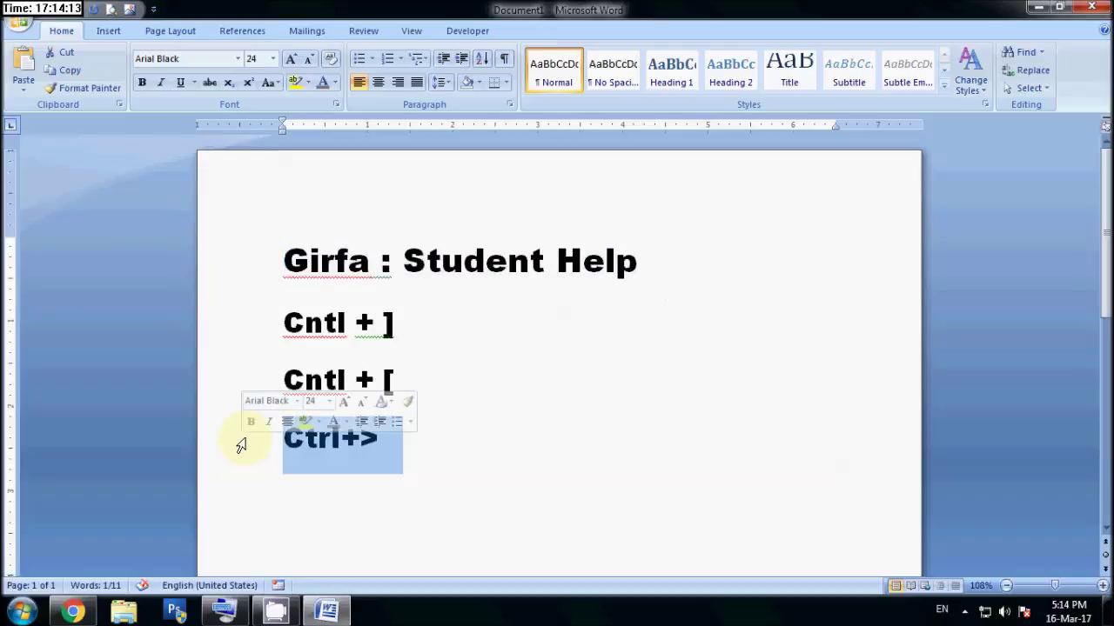
left_click(420, 447)
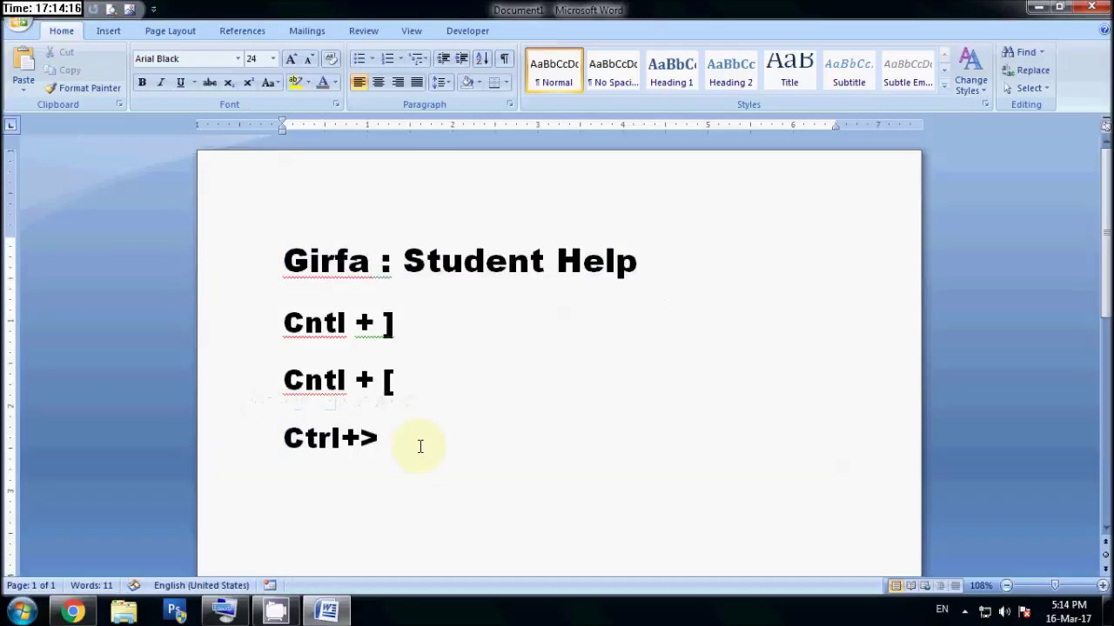
key("Return")
key("ctrl+v")
key("End")
key("BackSpace")
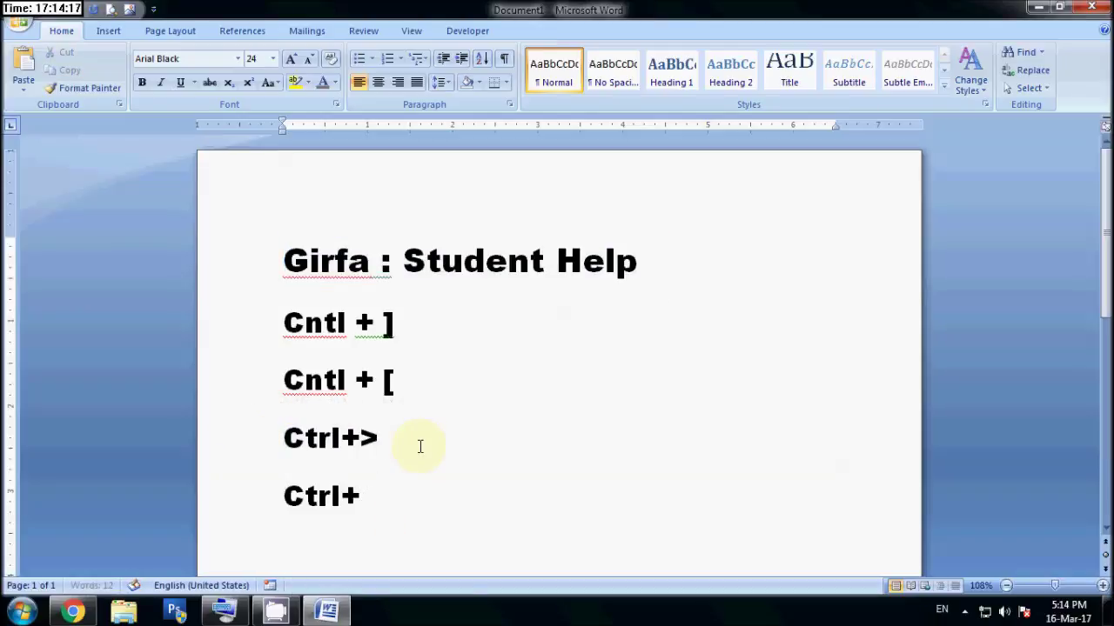
type("<")
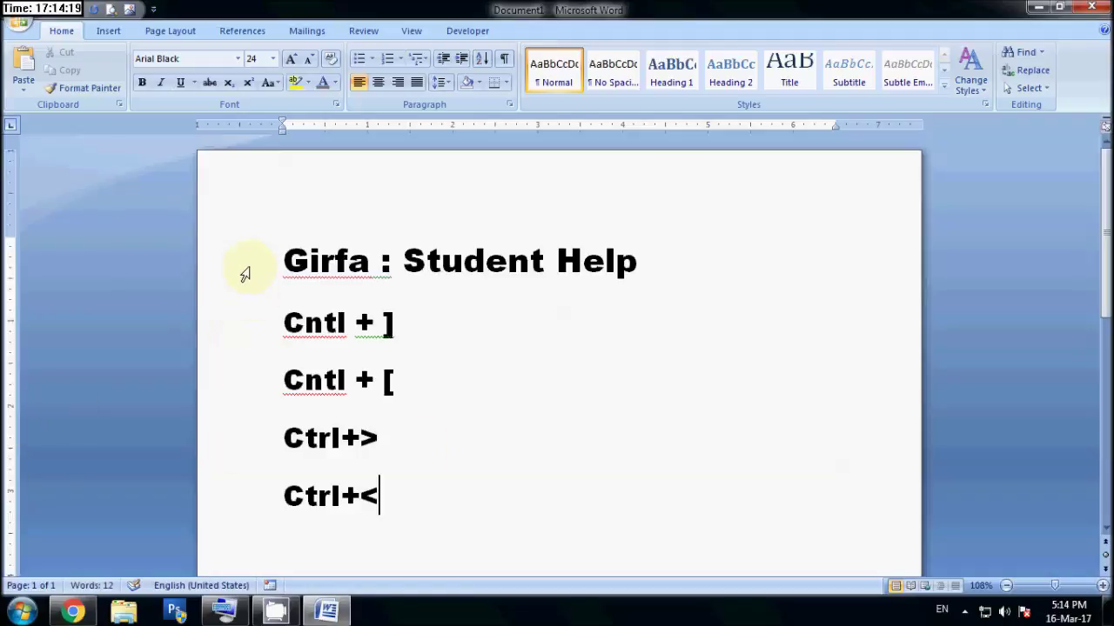
- Adjust the title to 36 pt using Ctrl+Shift+> and Ctrl+Shift+<
left_click(243, 272)
key("ctrl+shift+period")
key("ctrl+shift+period")
key("ctrl+shift+period")
key("ctrl+shift+period")
key("ctrl+shift+period")
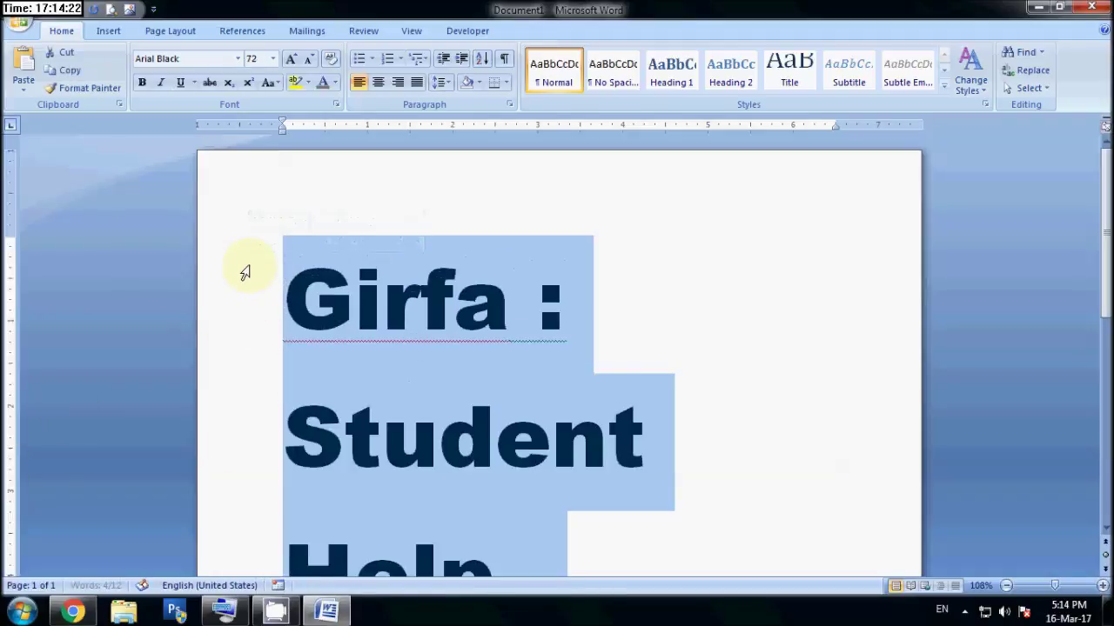
key("ctrl+shift+comma")
key("ctrl+shift+comma")
key("ctrl+shift+comma")
key("ctrl+shift+period")
key("ctrl+shift+period")
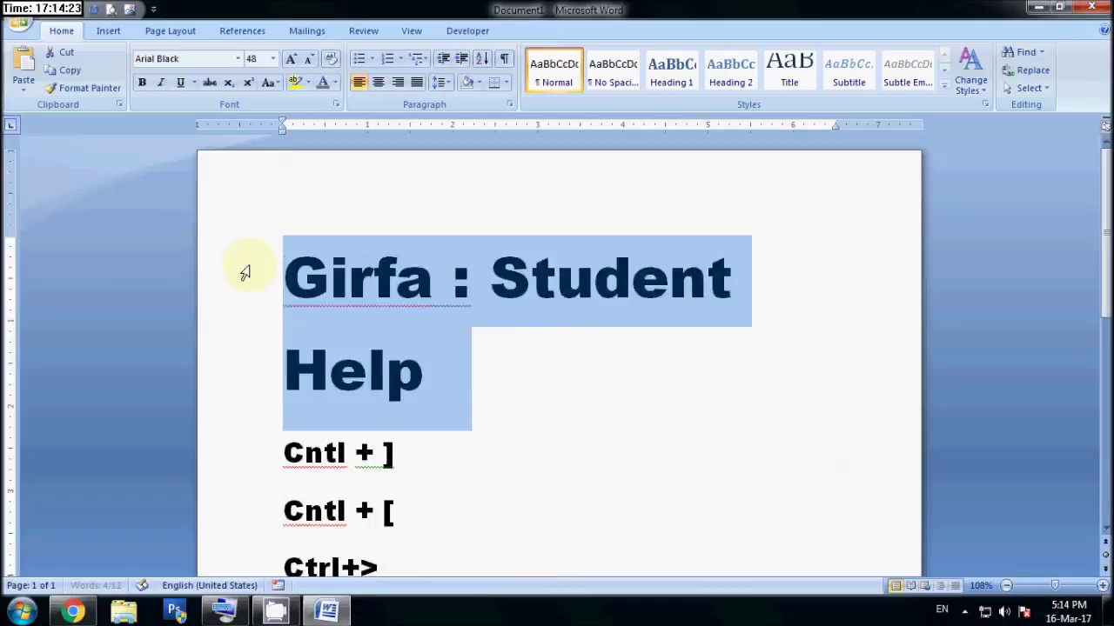
key("ctrl+shift+comma")
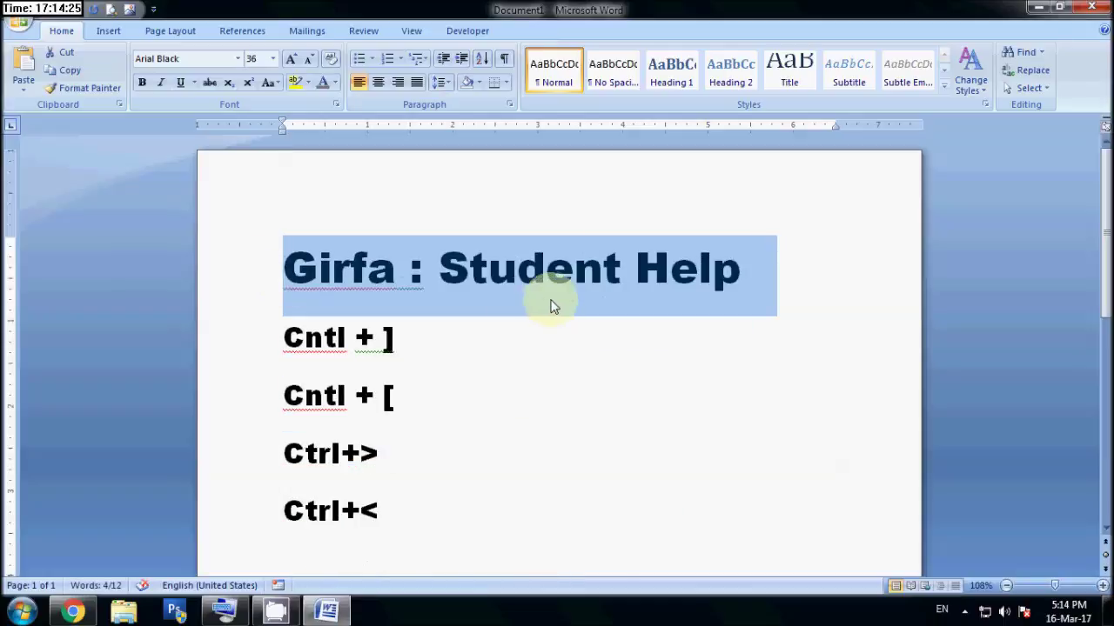
left_click(565, 328)
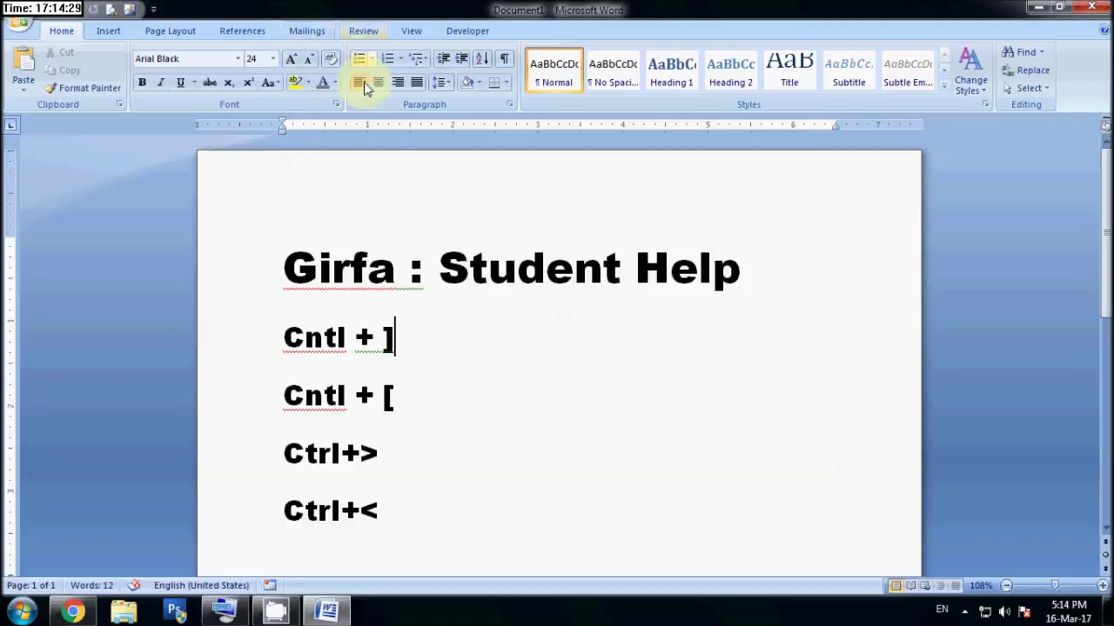
- Try italic and underline on the title, remove both, then apply strikethrough
left_click(227, 278)
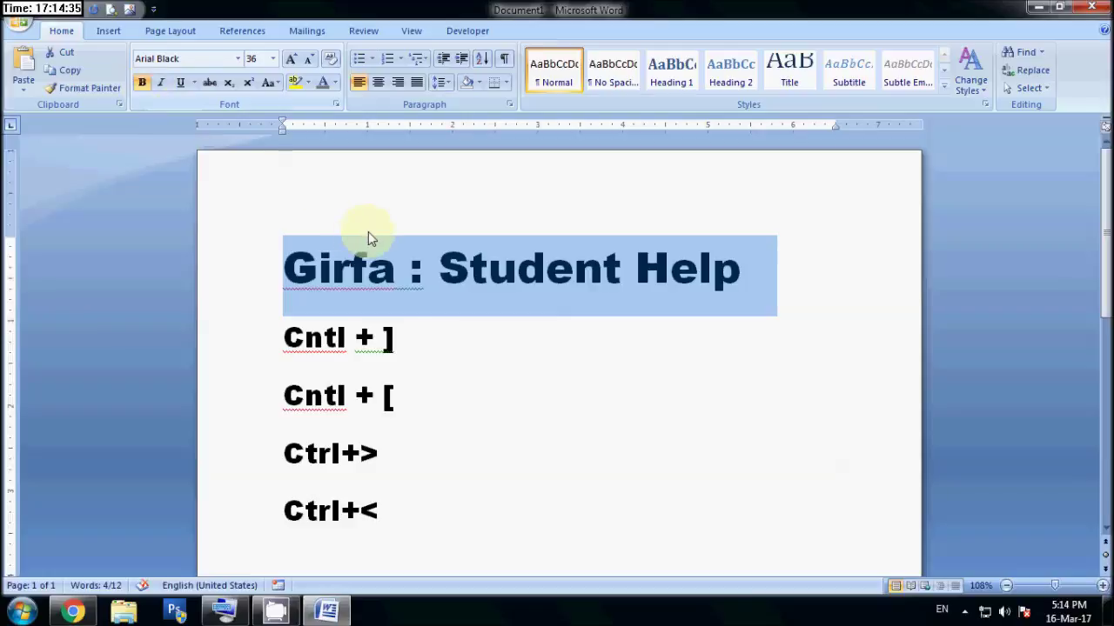
left_click(160, 84)
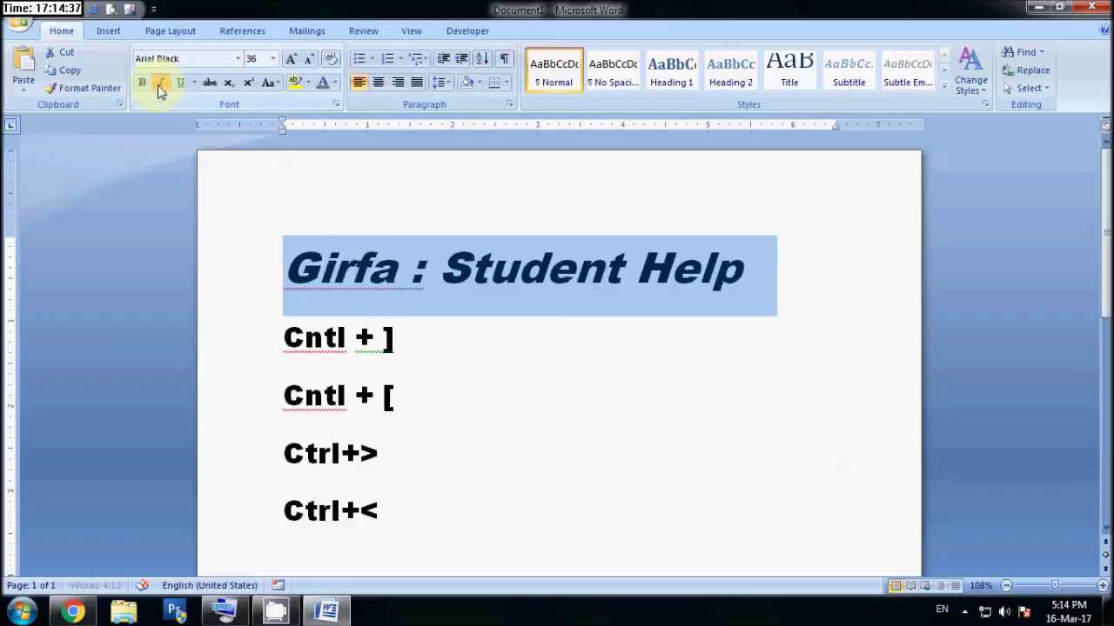
left_click(160, 87)
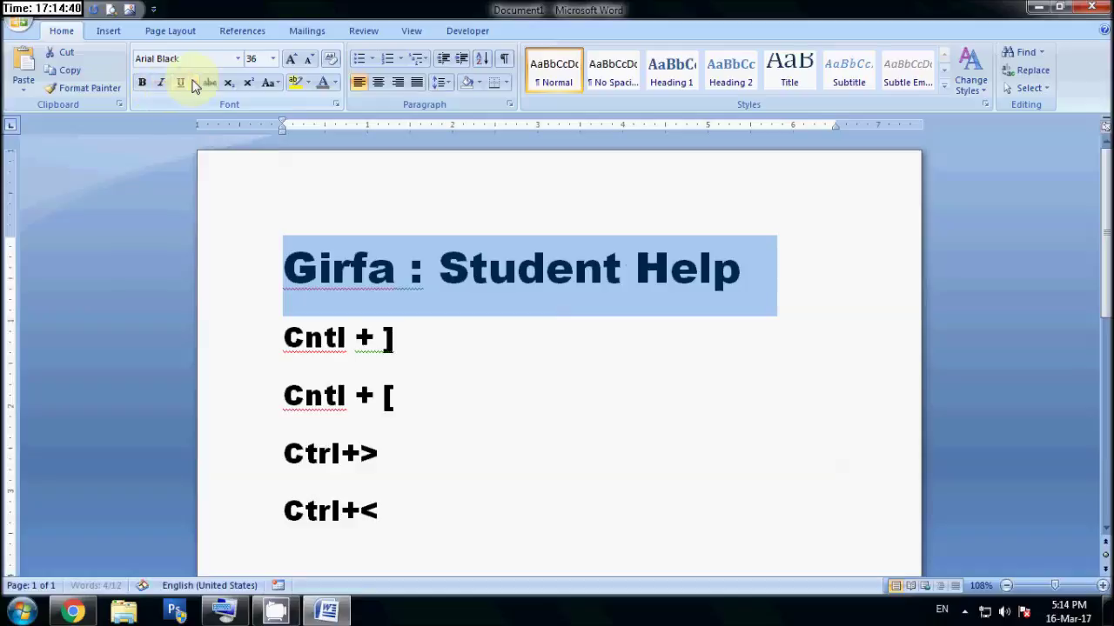
left_click(185, 80)
left_click(185, 80)
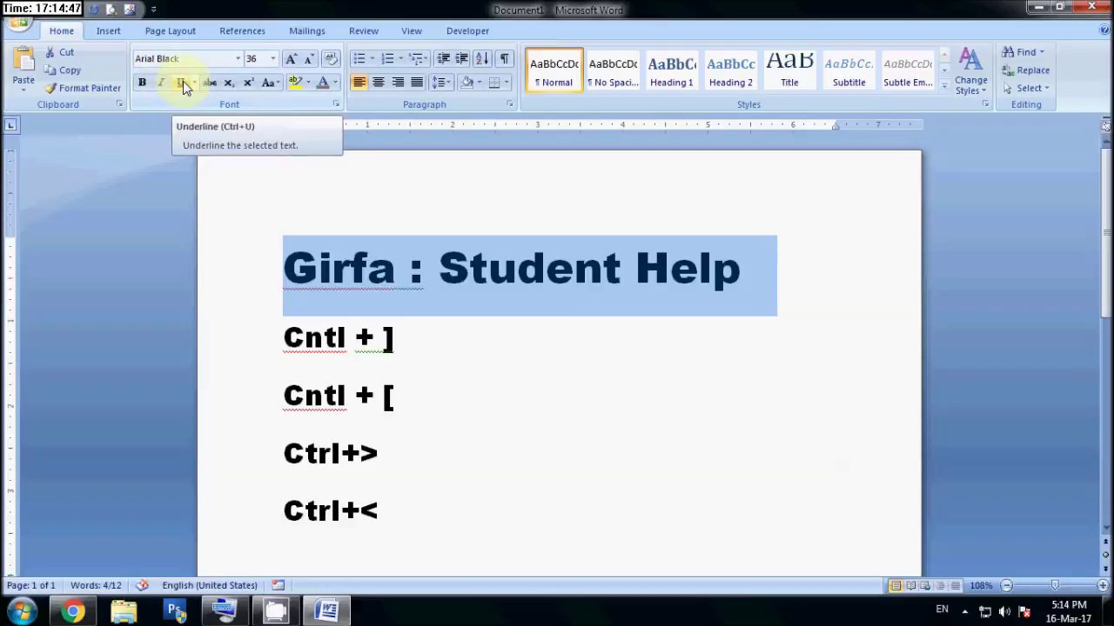
left_click(452, 300)
left_click(233, 287)
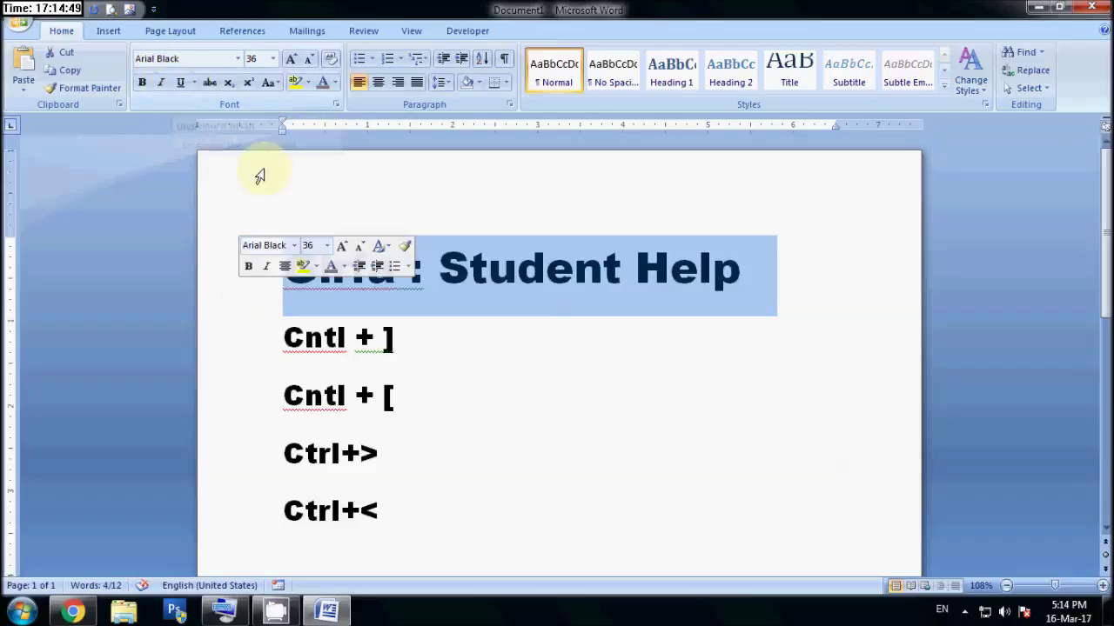
left_click(206, 83)
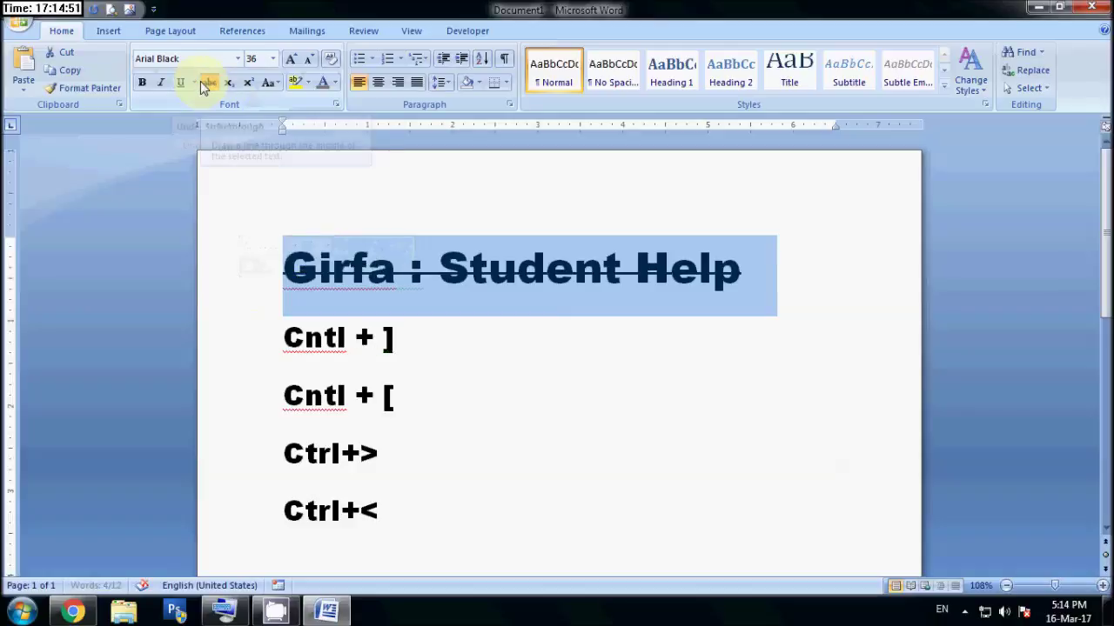
left_click(602, 402)
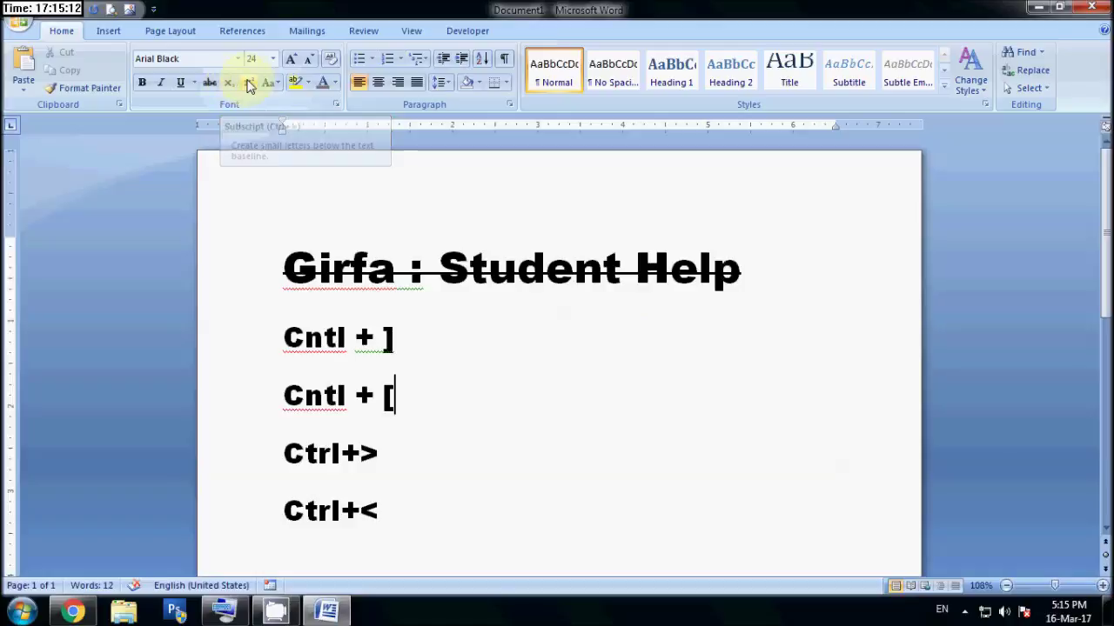
left_click(743, 269)
key("Return")
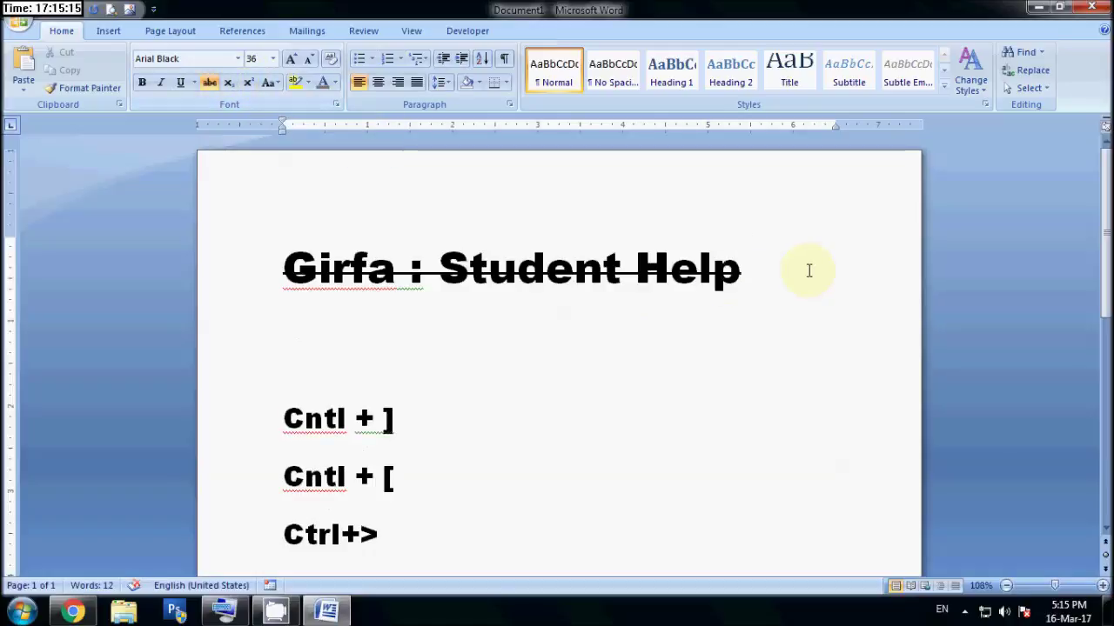
- Type 'H2O' on the new line below the title, correcting typos along the way
type("h")
key("BackSpace")
type("H@")
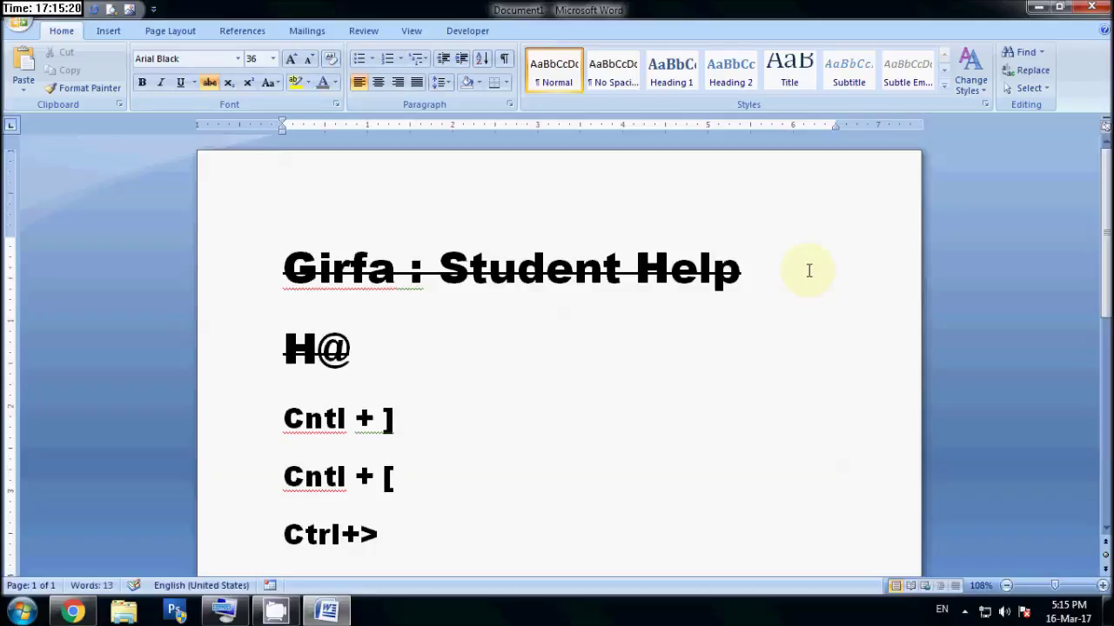
key("BackSpace")
type("20")
key("BackSpace")
type("O")
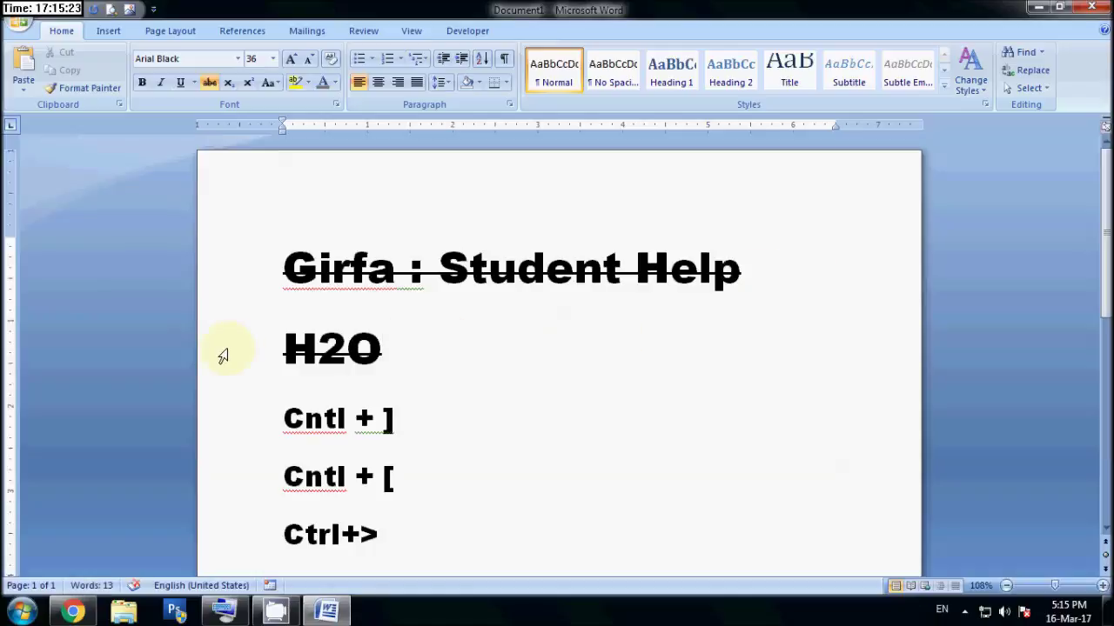
- Remove strikethrough from the H2O line and select the 2
left_click(222, 357)
left_click(210, 81)
left_click(491, 412)
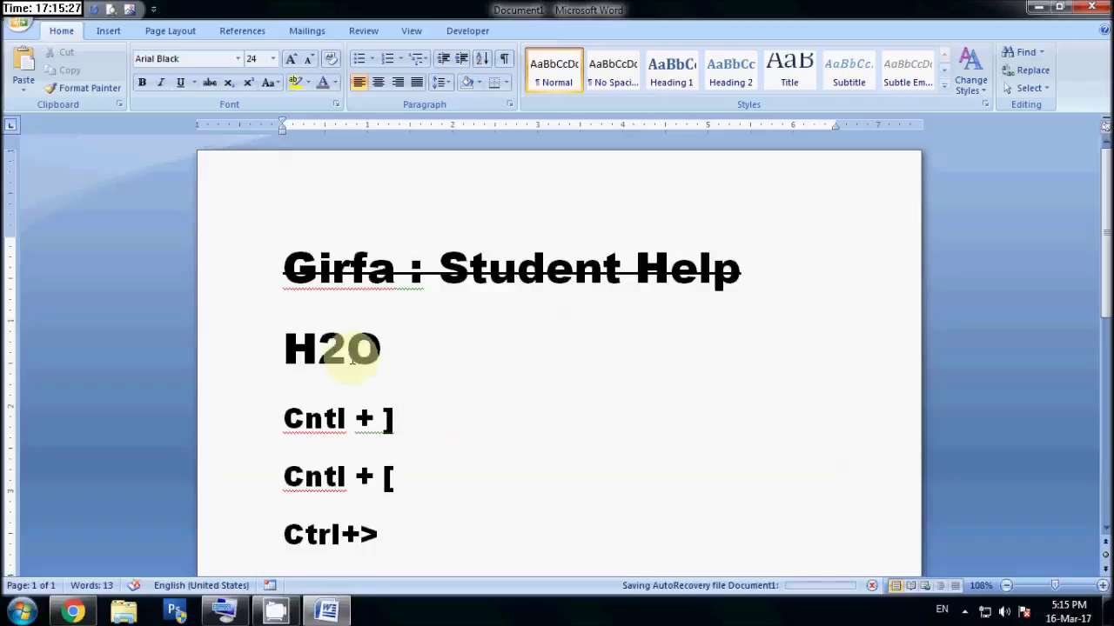
left_click_drag(318, 348, 334, 349)
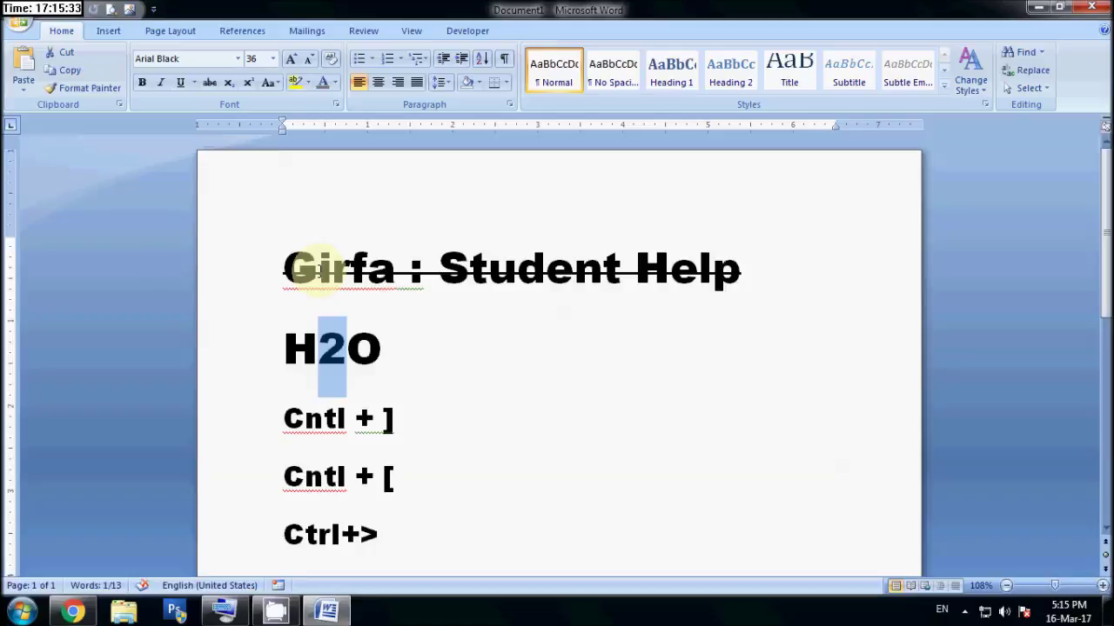
- Make the 2 in H2O superscript after briefly trying subscript
mouse_move(336, 355)
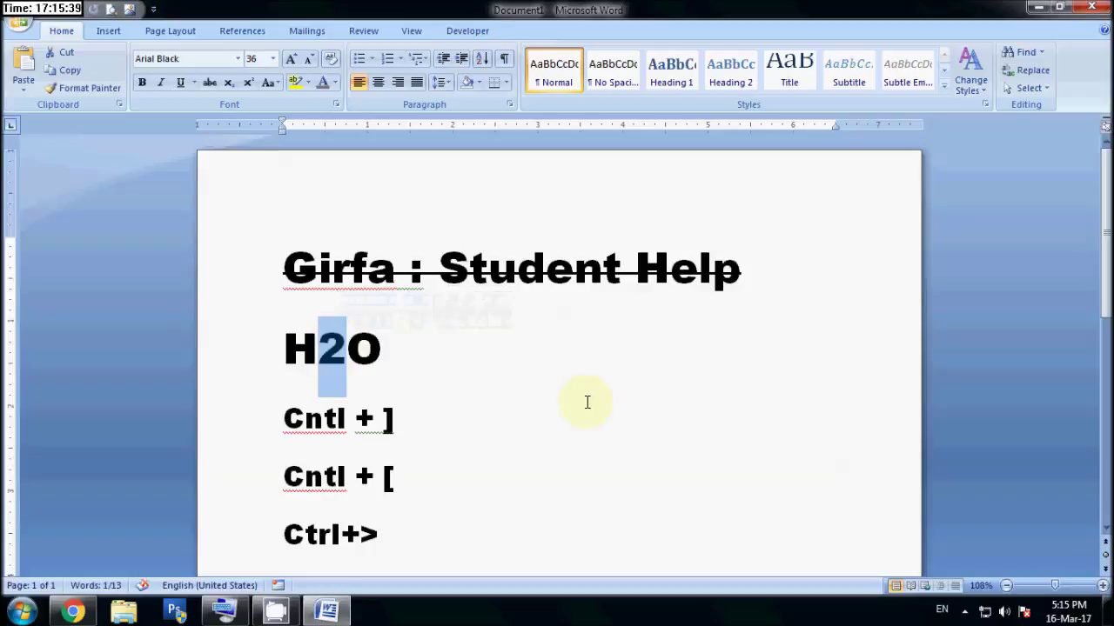
left_click(228, 83)
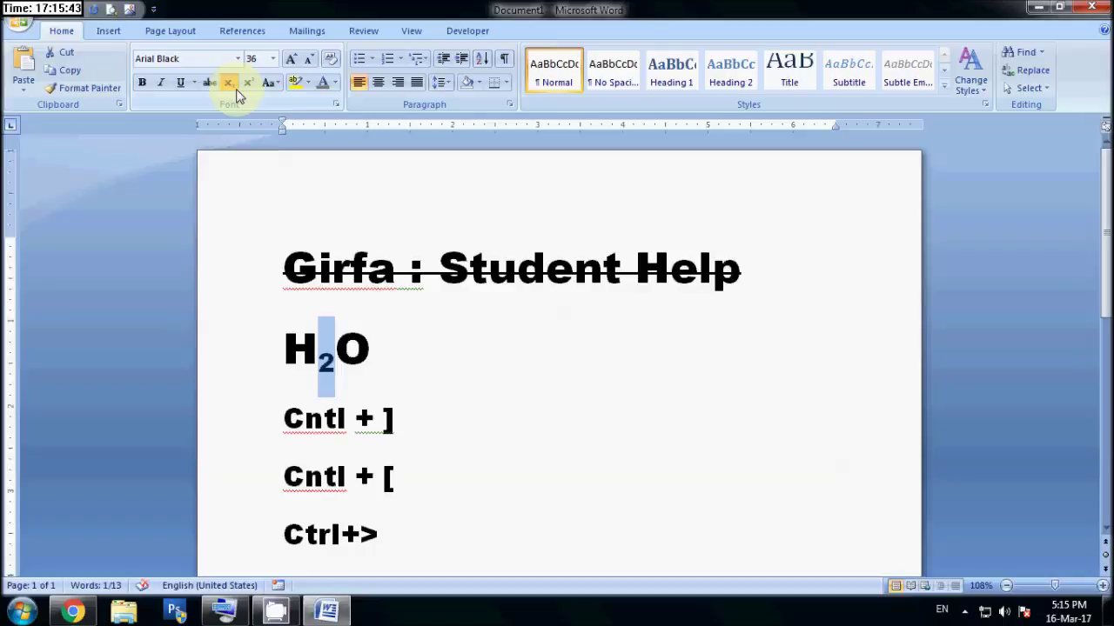
left_click(248, 86)
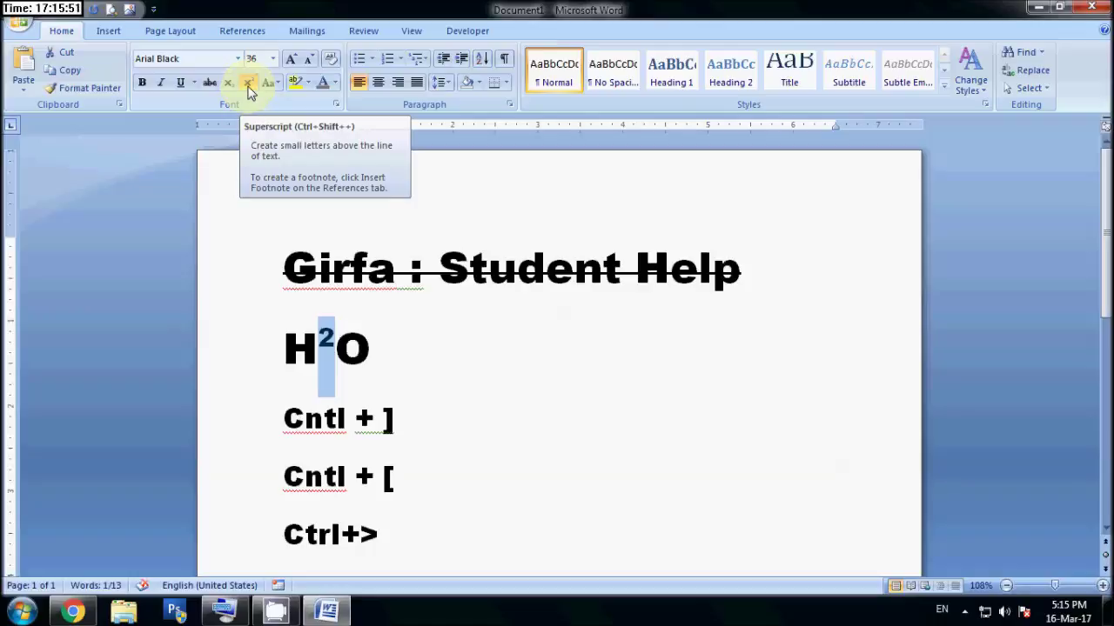
left_click(543, 370)
left_click(287, 268)
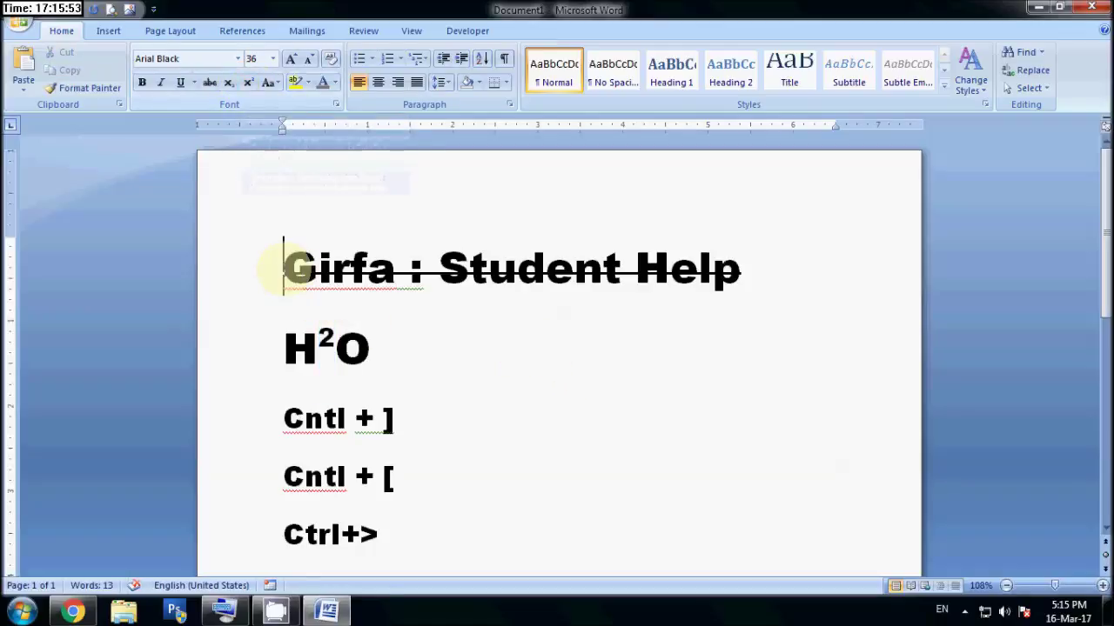
- Cycle the title through UPPERCASE and lowercase to Sentence case via Change Case
left_click(239, 271)
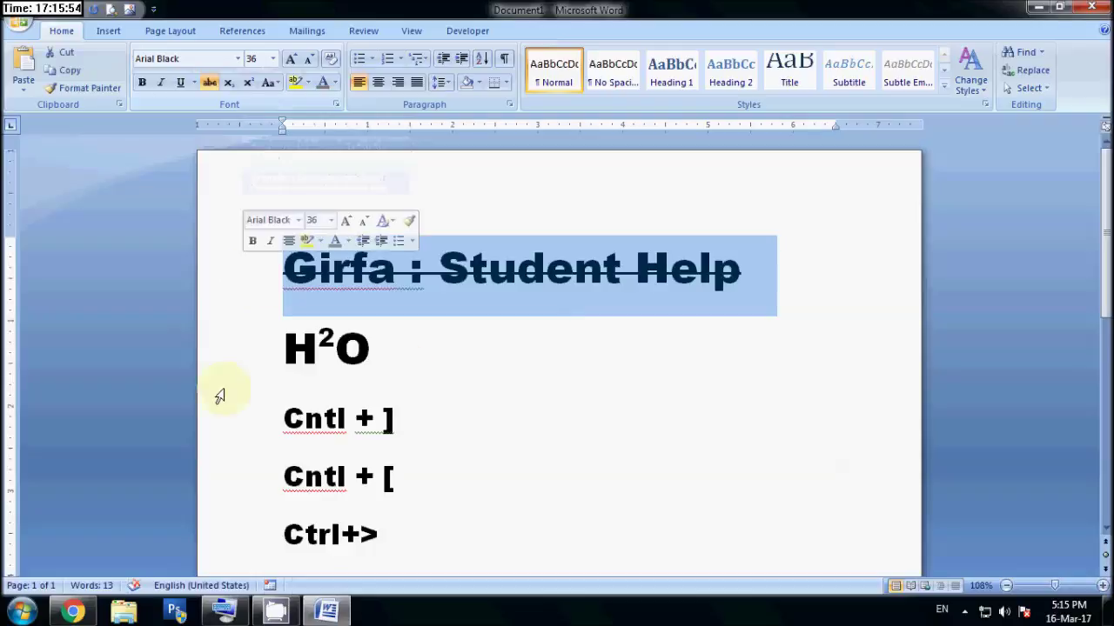
left_click(272, 84)
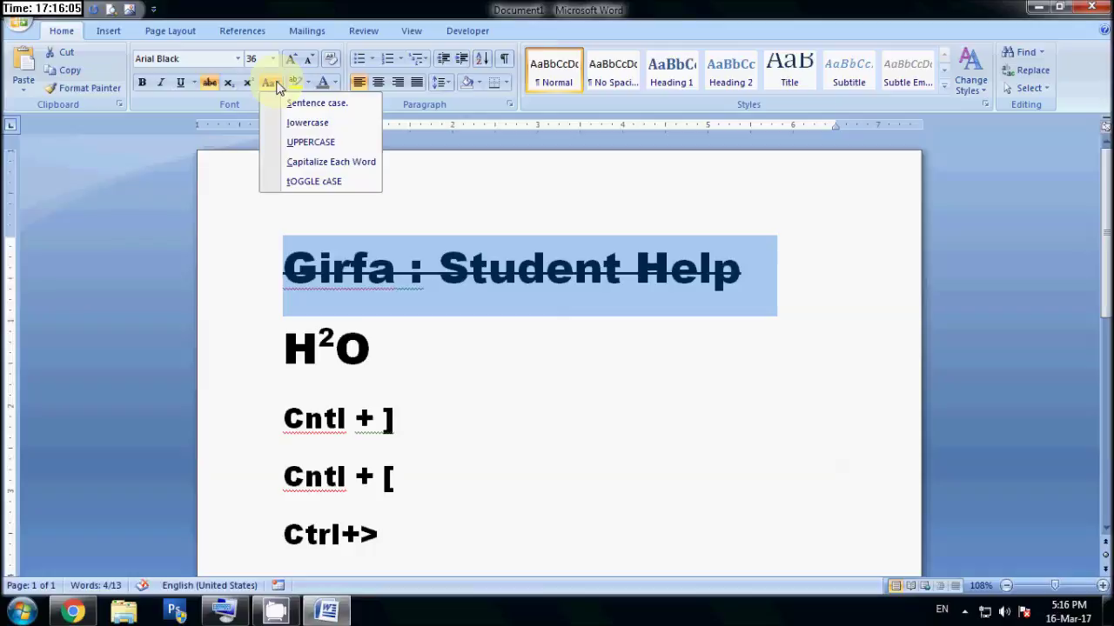
left_click(300, 142)
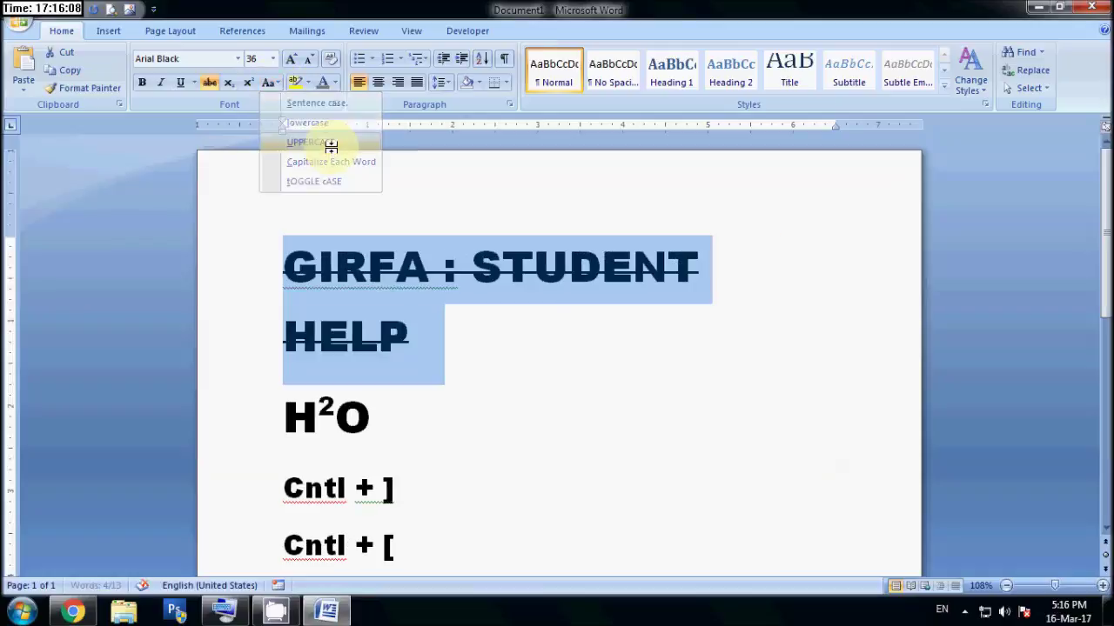
left_click(269, 84)
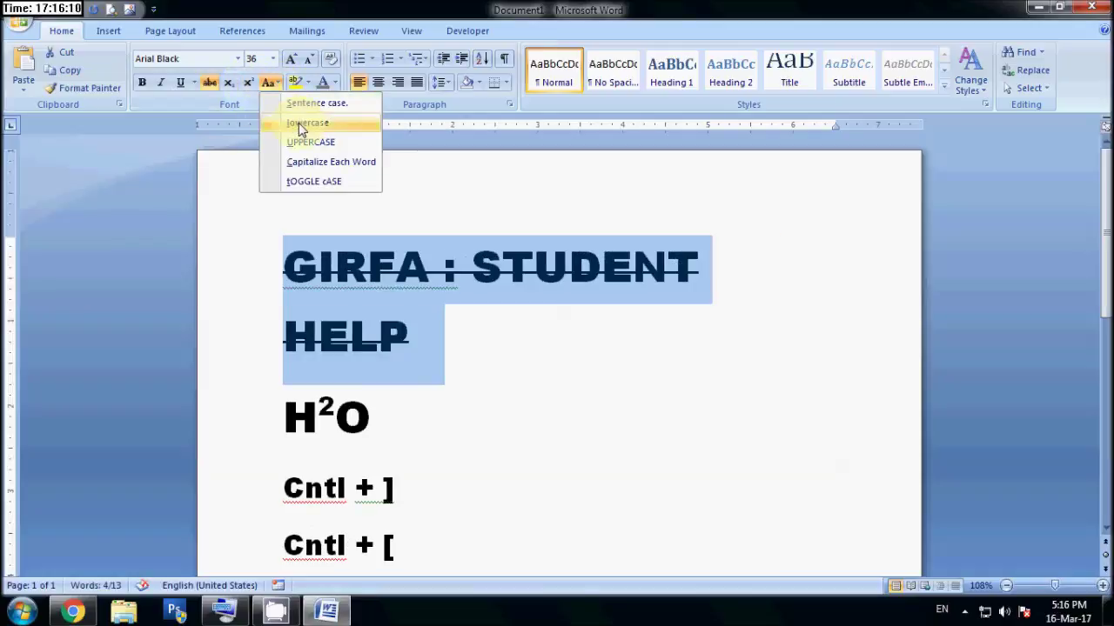
left_click(292, 121)
left_click(270, 84)
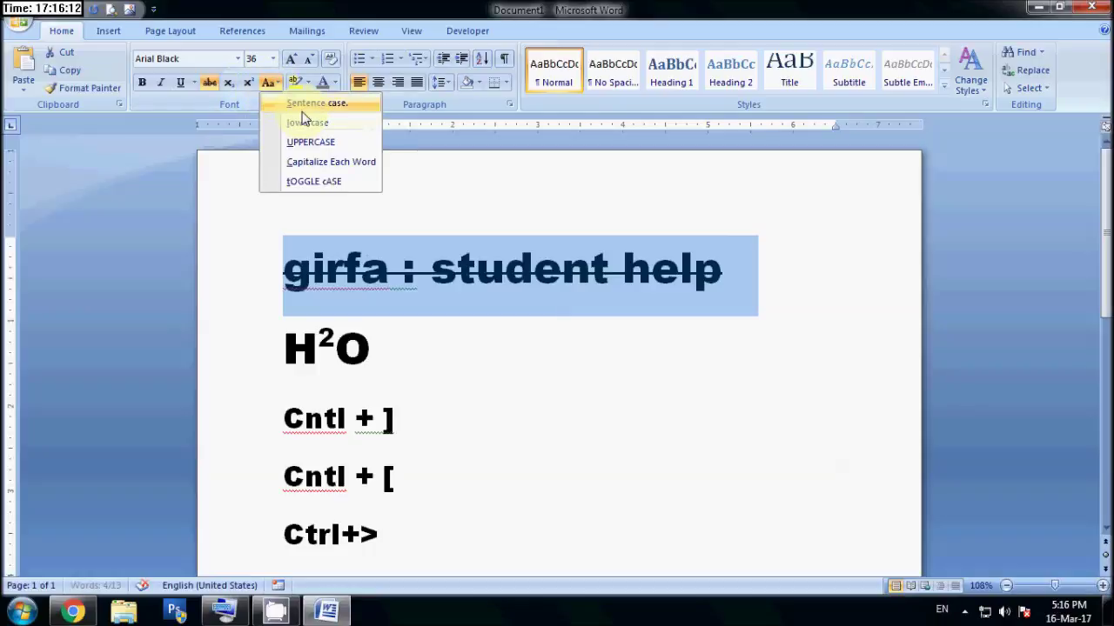
left_click(298, 102)
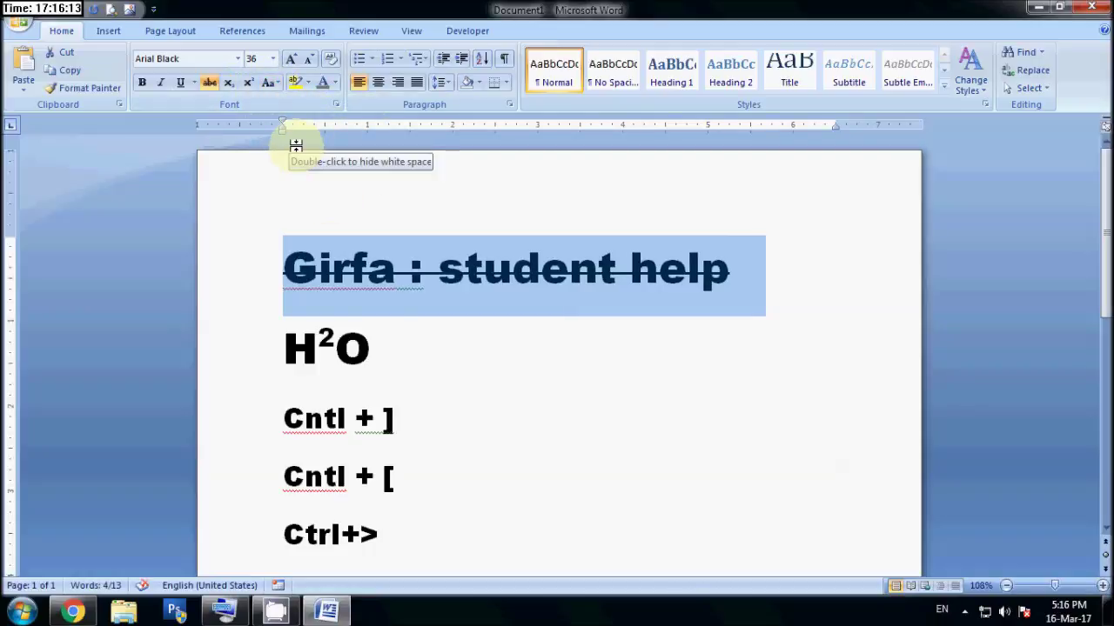
- Remove the strikethrough from the 'Girfa : student help' title
left_click(309, 83)
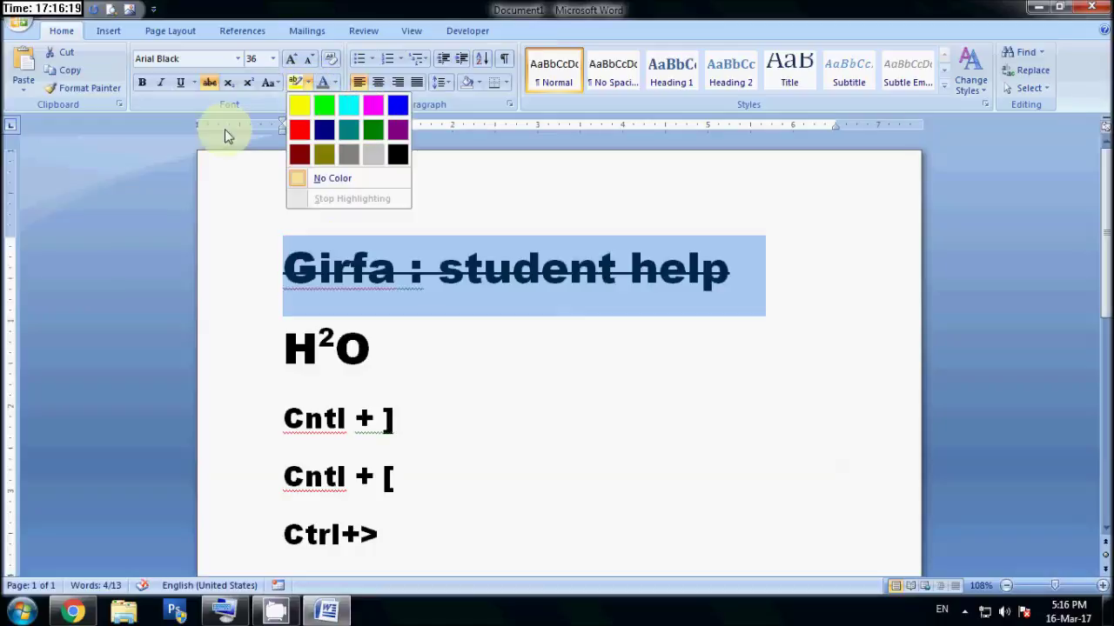
left_click(199, 91)
left_click(334, 84)
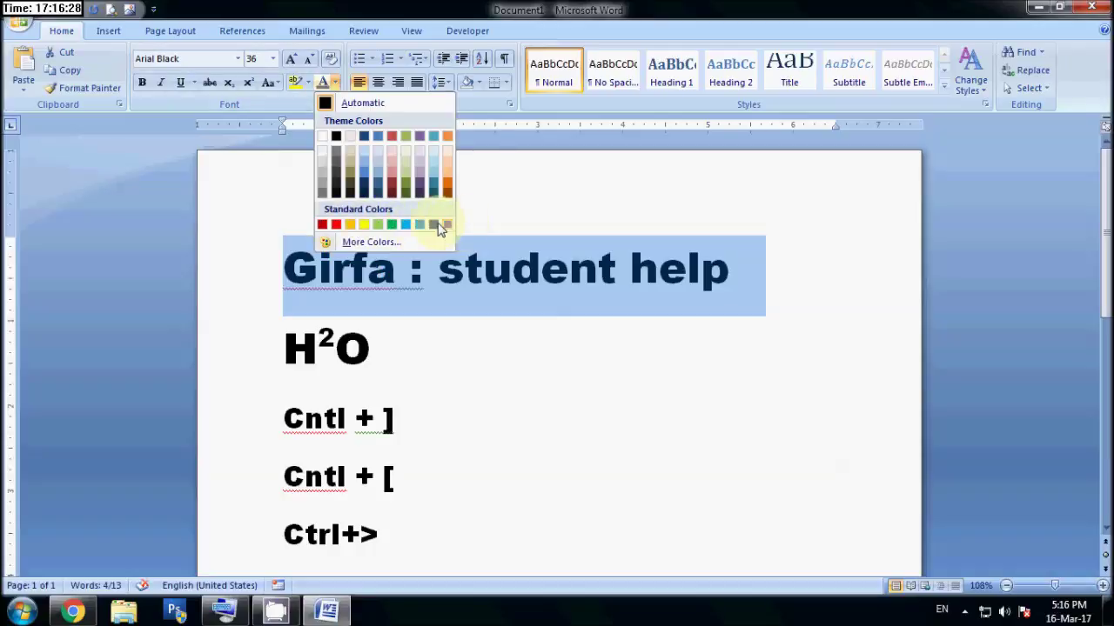
left_click(643, 239)
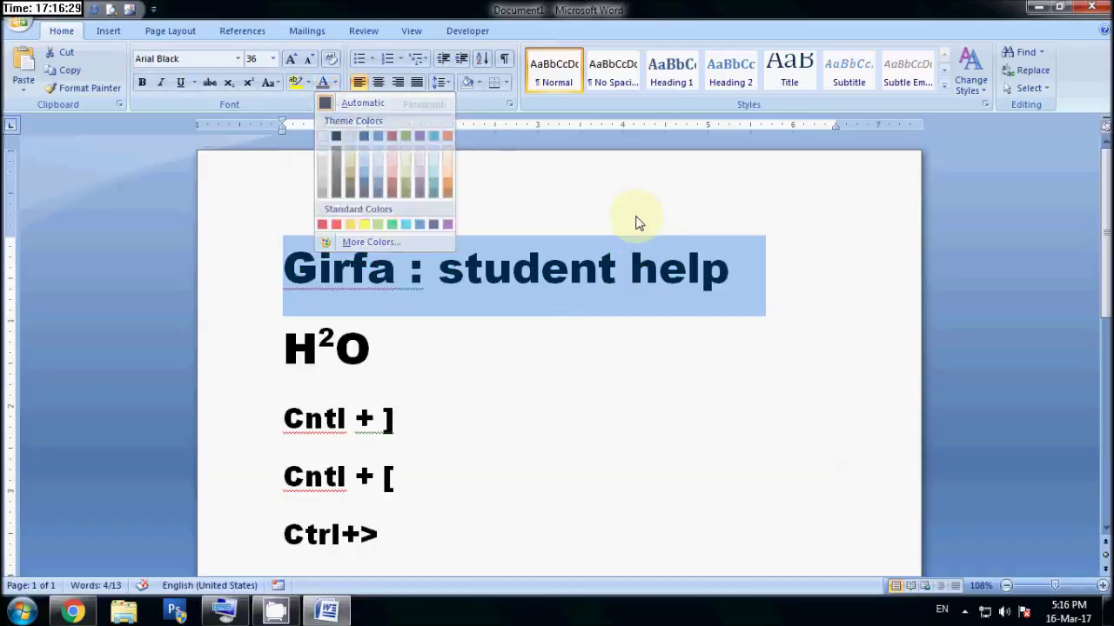
- Start a new empty line below the Ctrl+> line
left_click(651, 319)
left_click(410, 517)
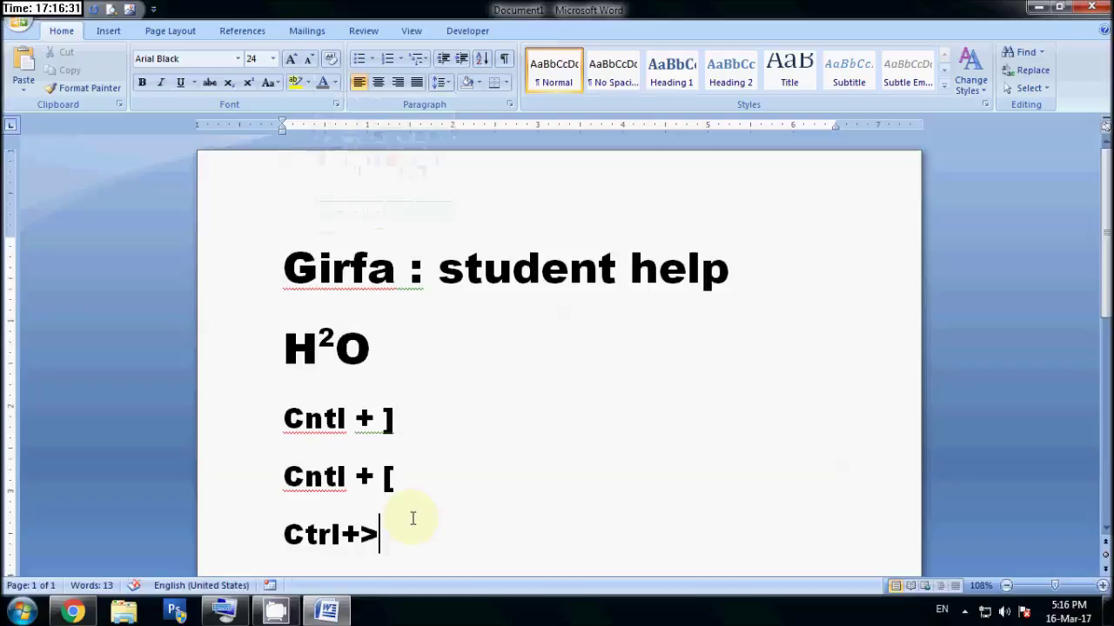
key("Return")
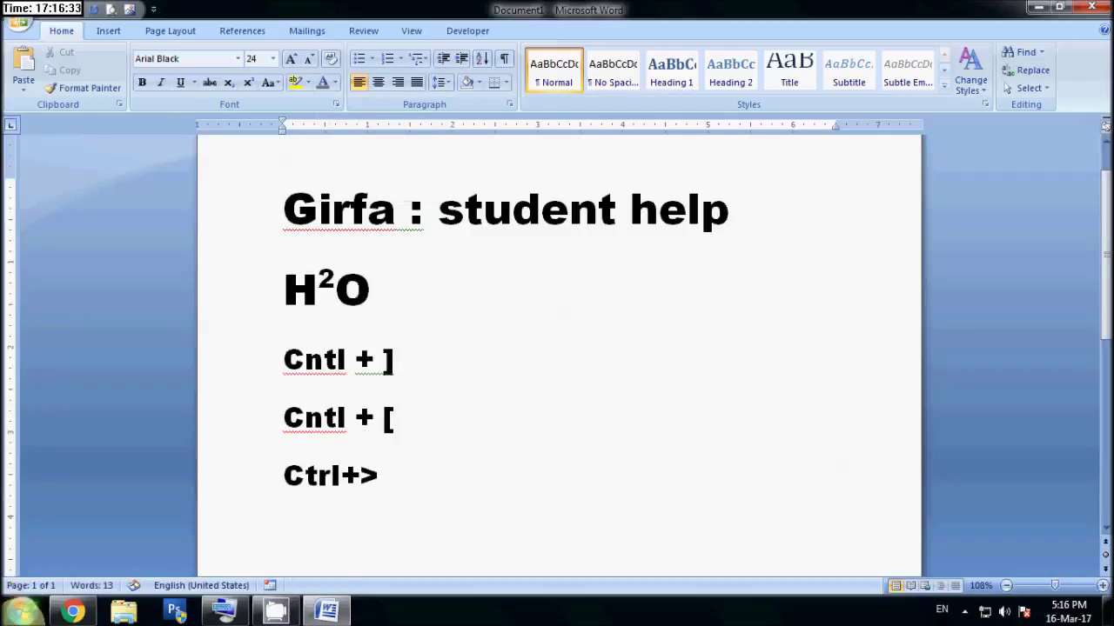
- Copy the introductory paragraph from Windows Help's Windows Basics page and return to Word
left_click(19, 612)
key("Escape")
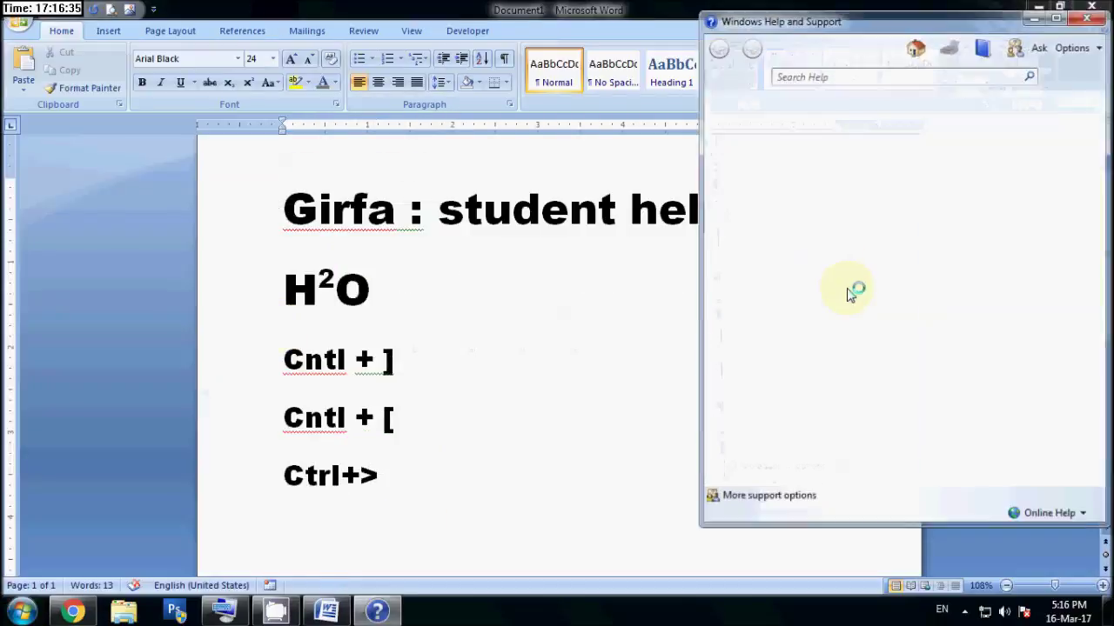
left_click(838, 246)
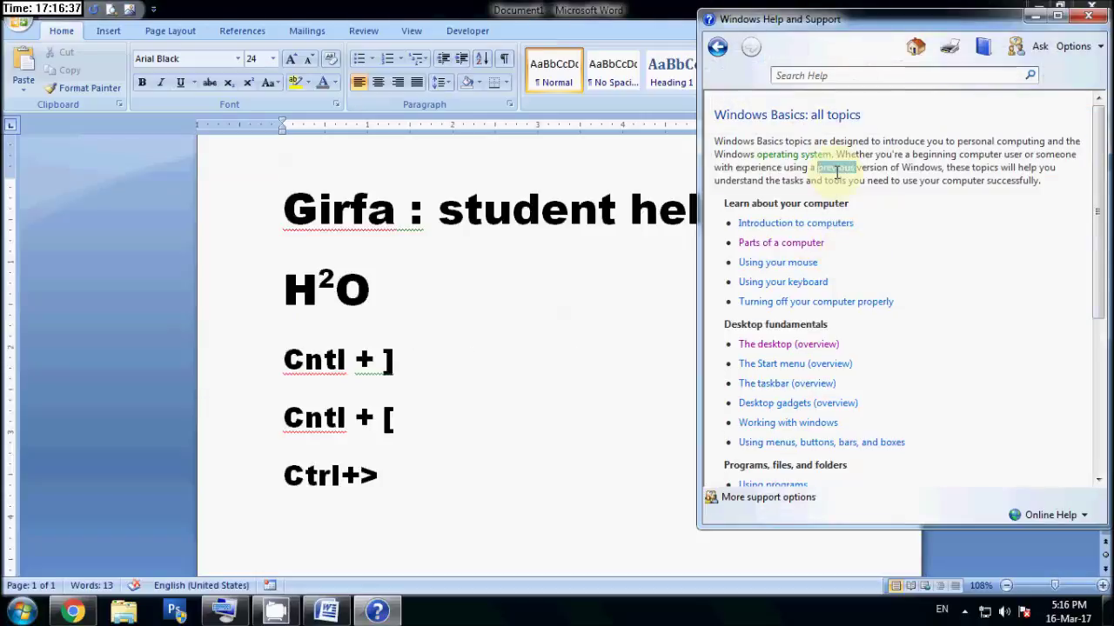
triple_click(837, 174)
right_click(837, 174)
left_click(880, 250)
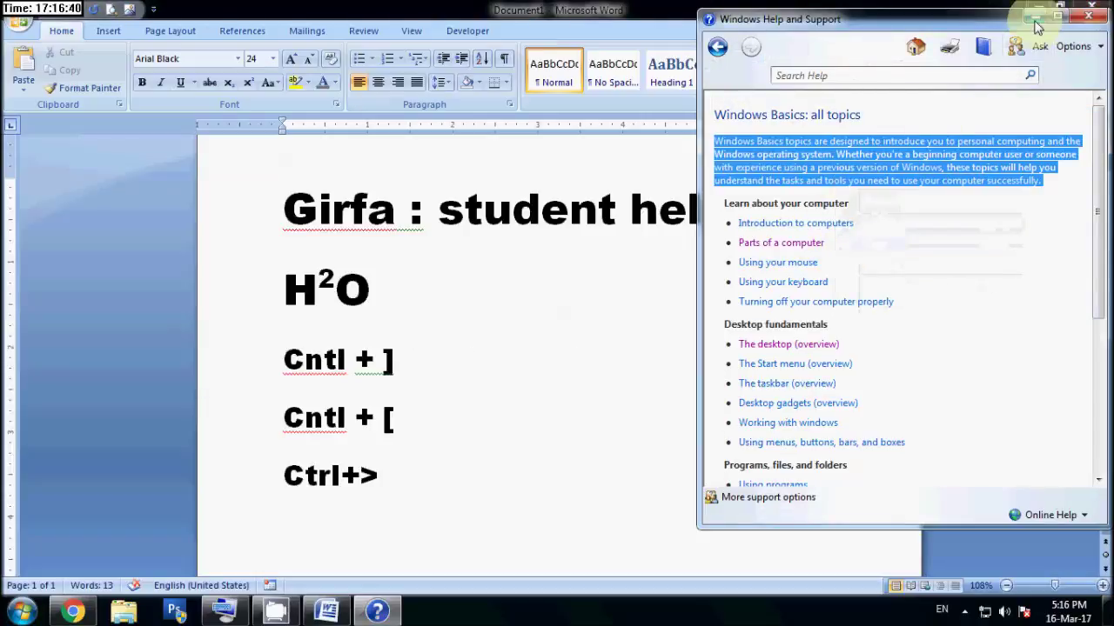
left_click(1035, 16)
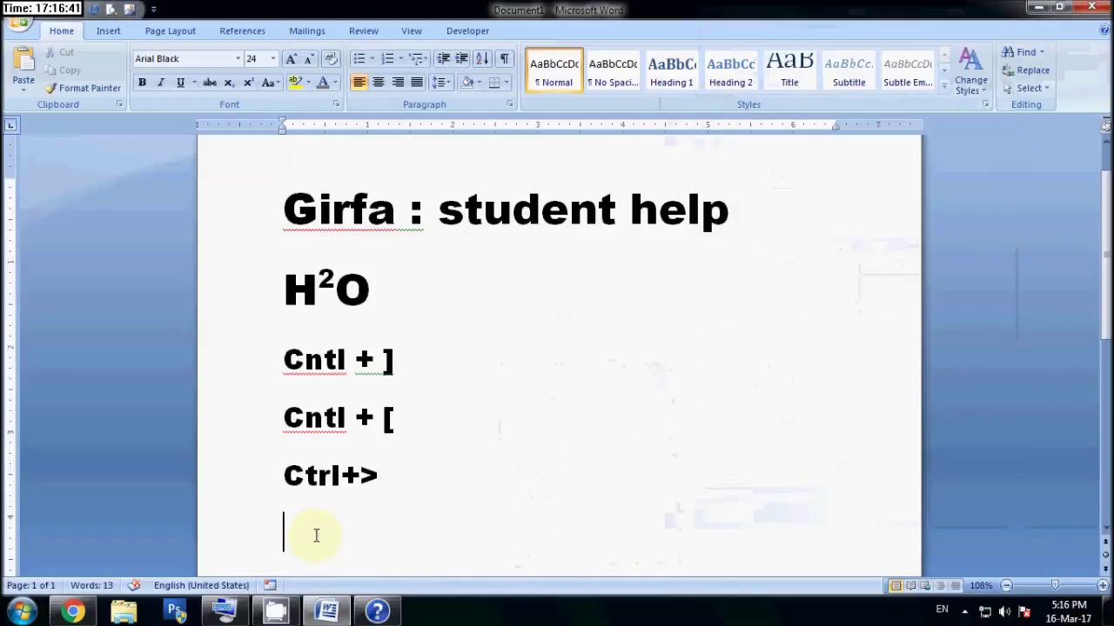
right_click(316, 535)
- Paste the Windows Basics paragraph on the empty line below Ctrl+>
left_click(373, 363)
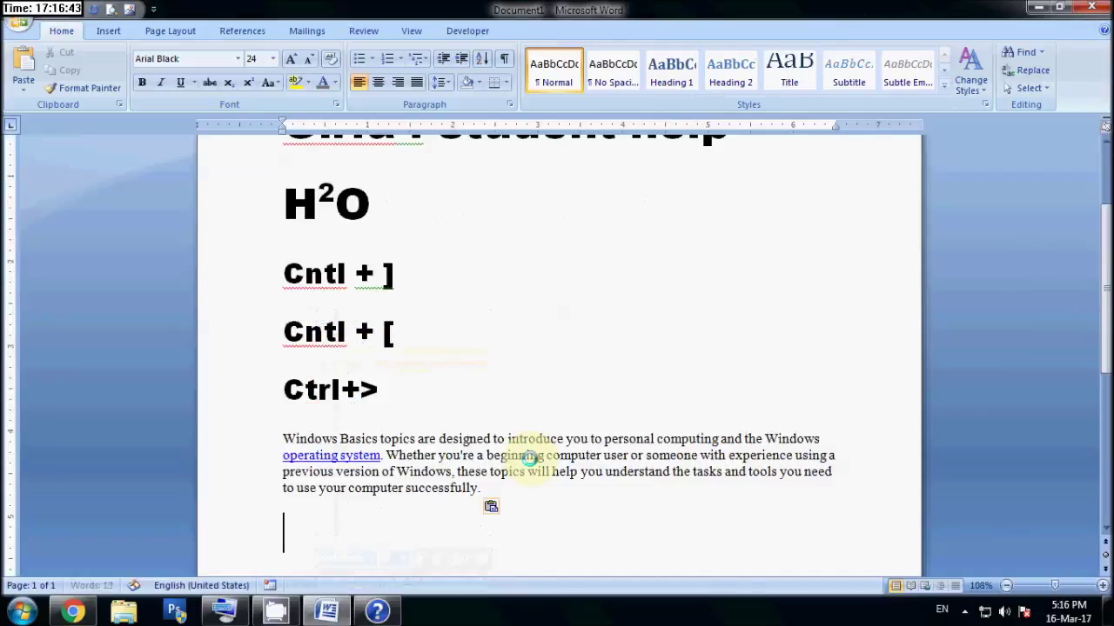
scroll(493, 460, "up", 1)
scroll(393, 458, "down", 3)
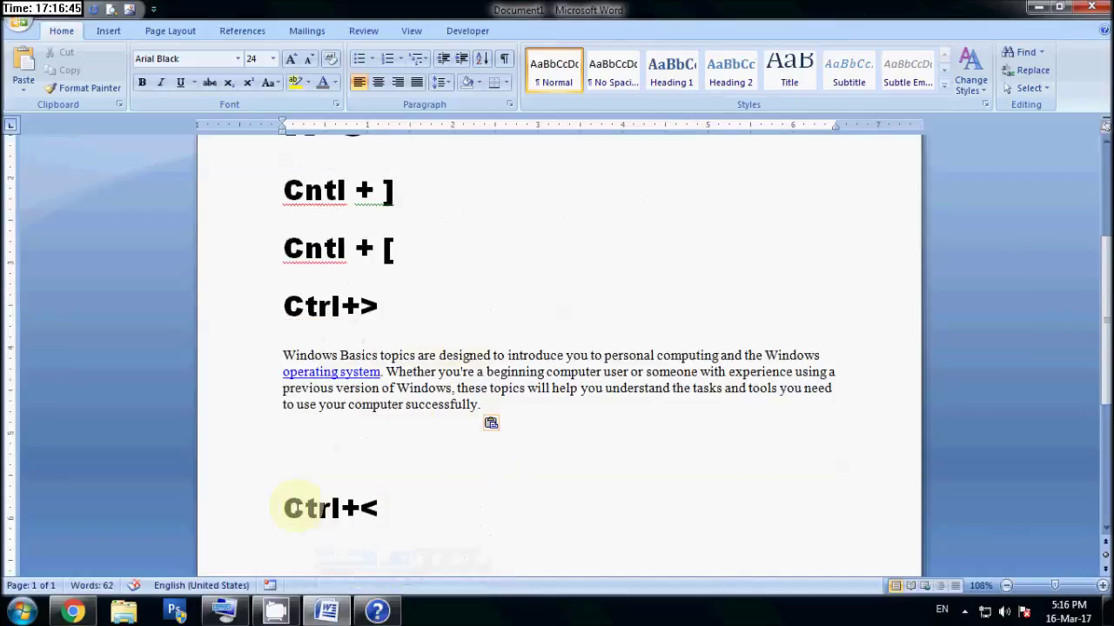
key("Up")
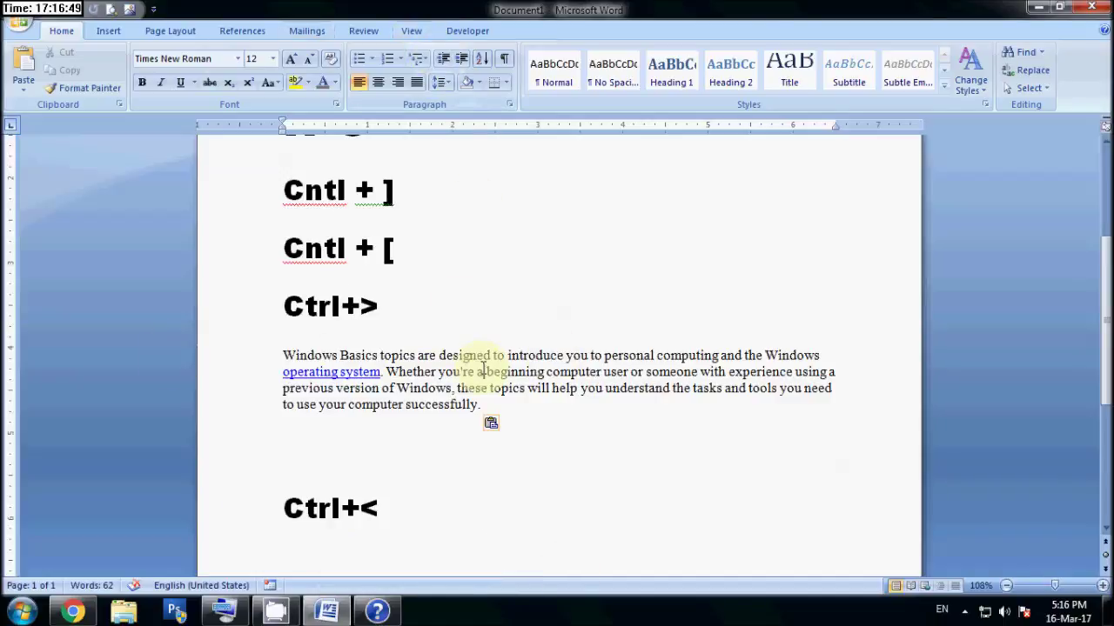
- Try left, center and right alignment, then set the paragraph to justified
left_click(363, 86)
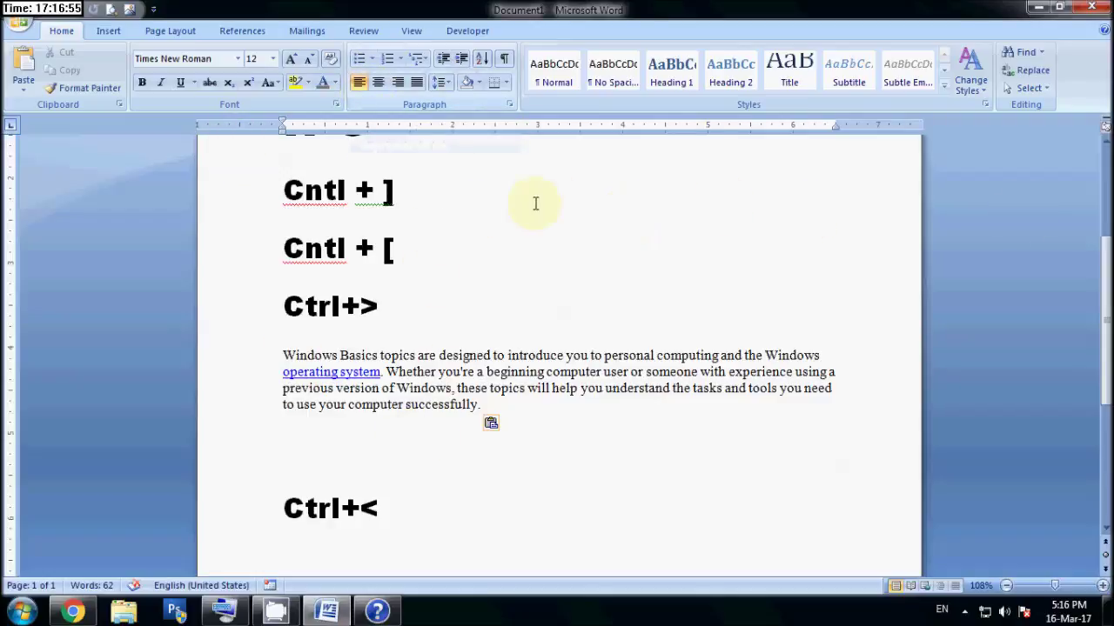
left_click(377, 85)
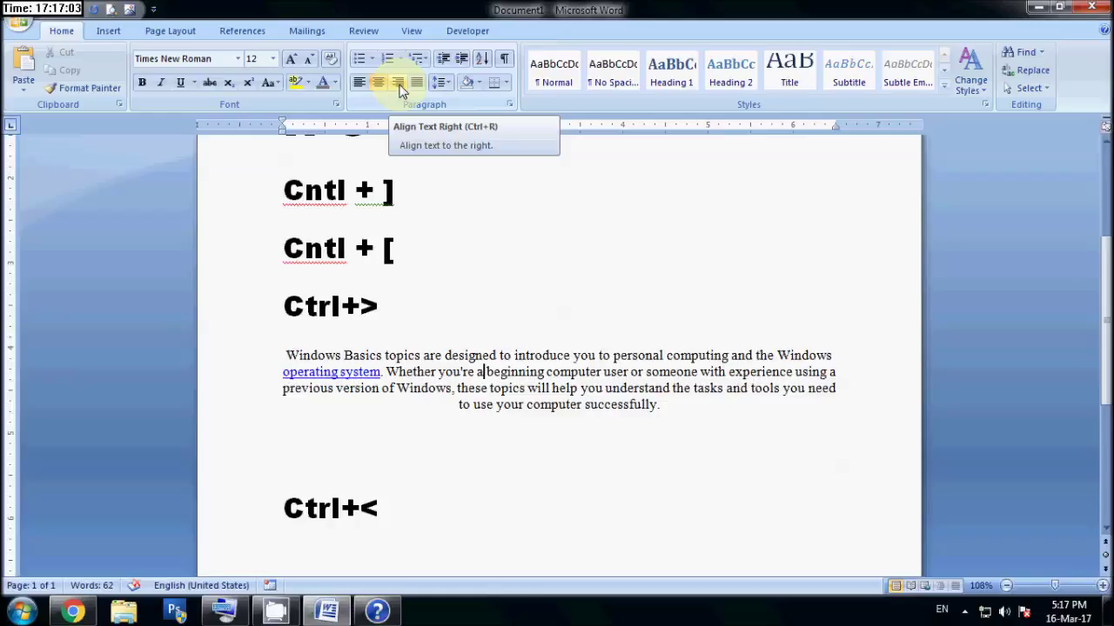
left_click(400, 87)
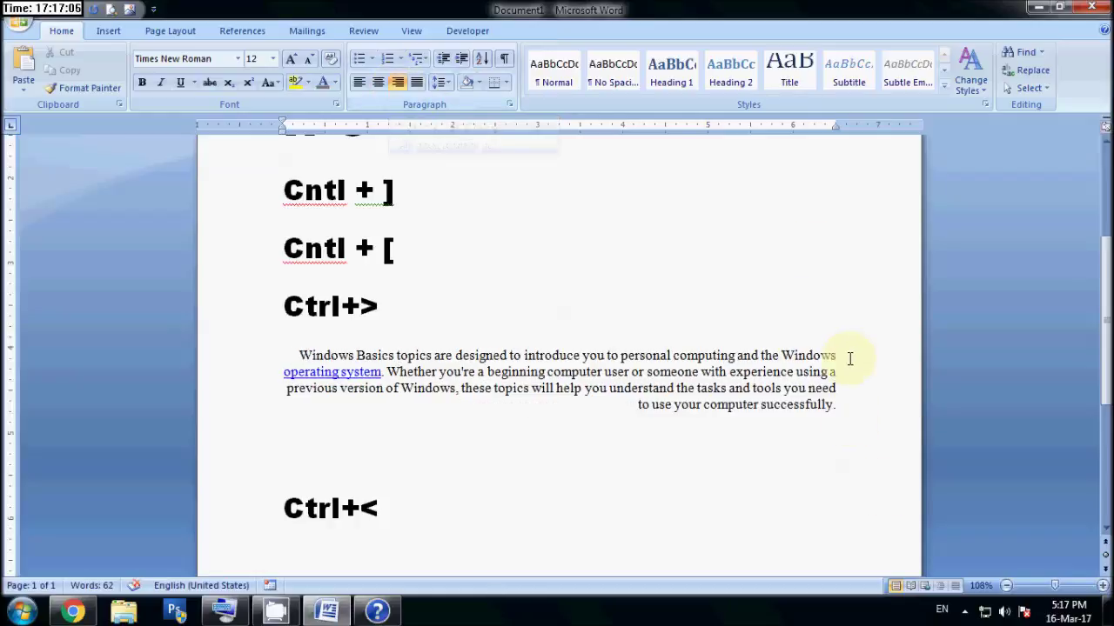
left_click(416, 83)
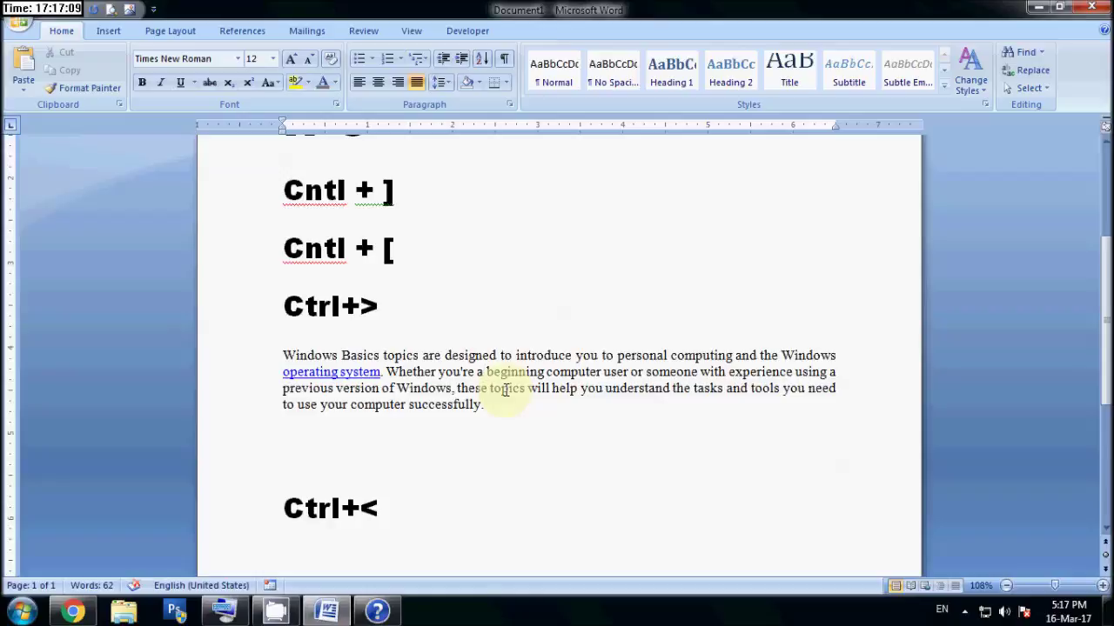
scroll(509, 391, "up", 5)
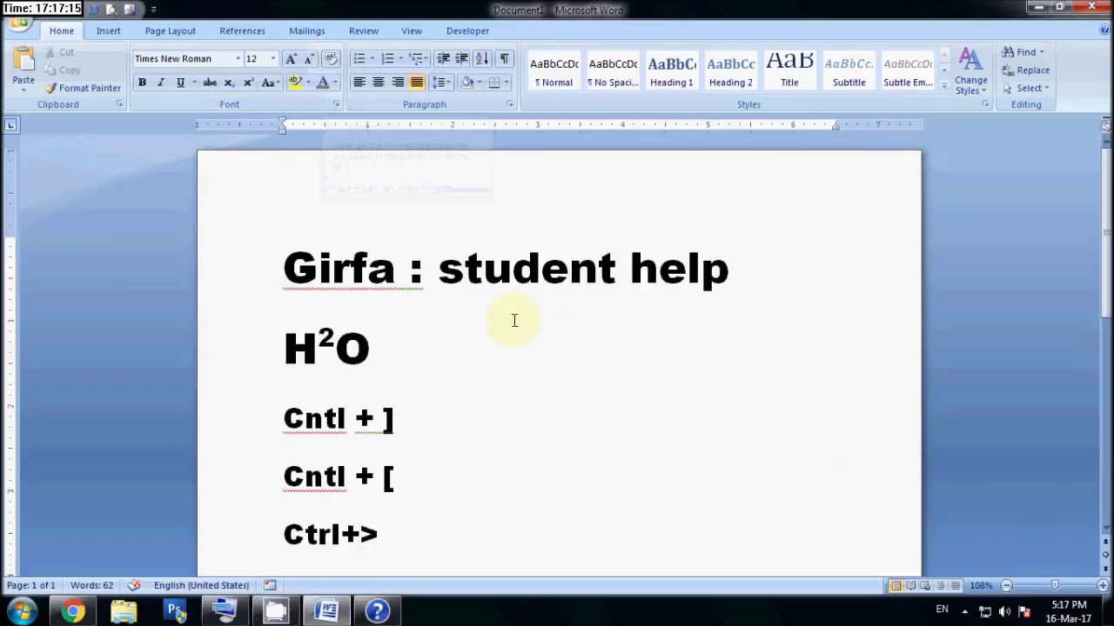
- Clear all formatting from the 'Girfa : student help' title line, leaving plain Calibri 11
left_click(332, 269)
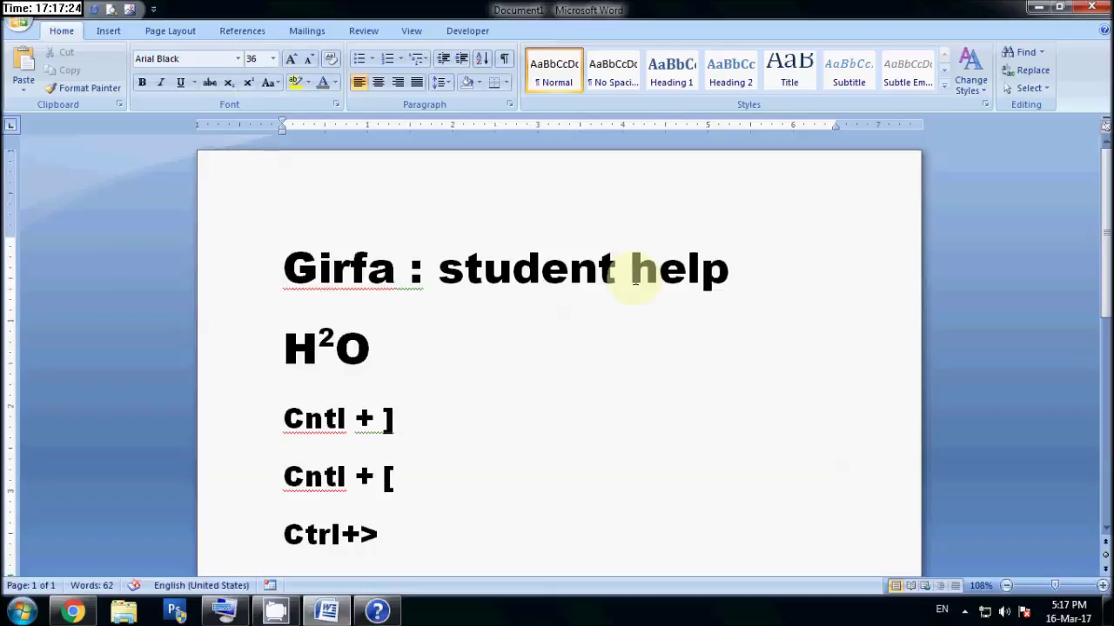
left_click(222, 285)
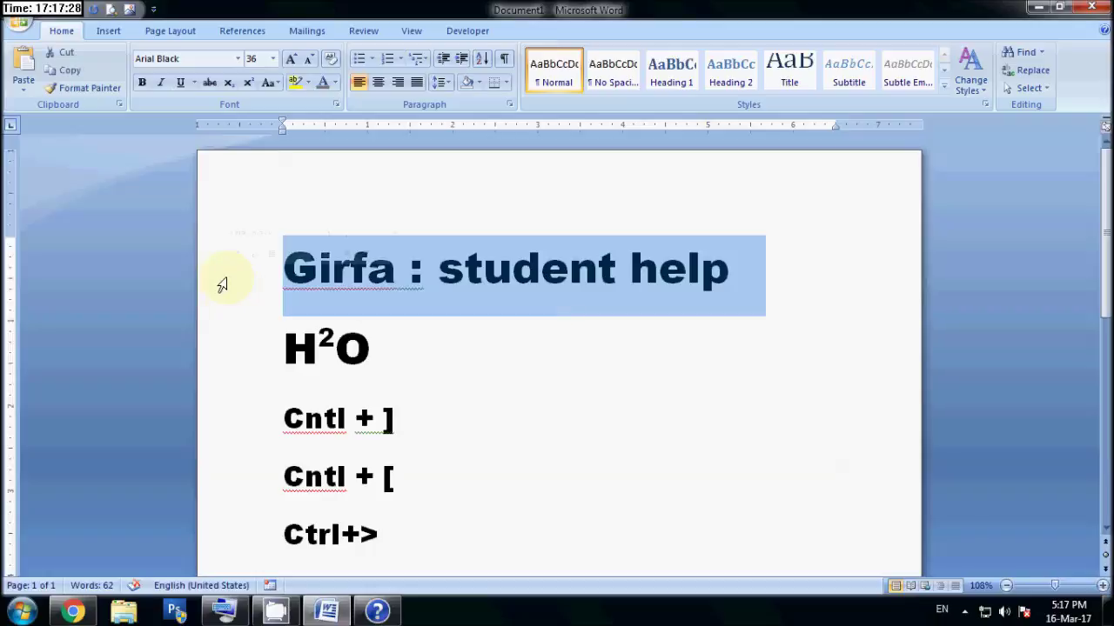
left_click(331, 59)
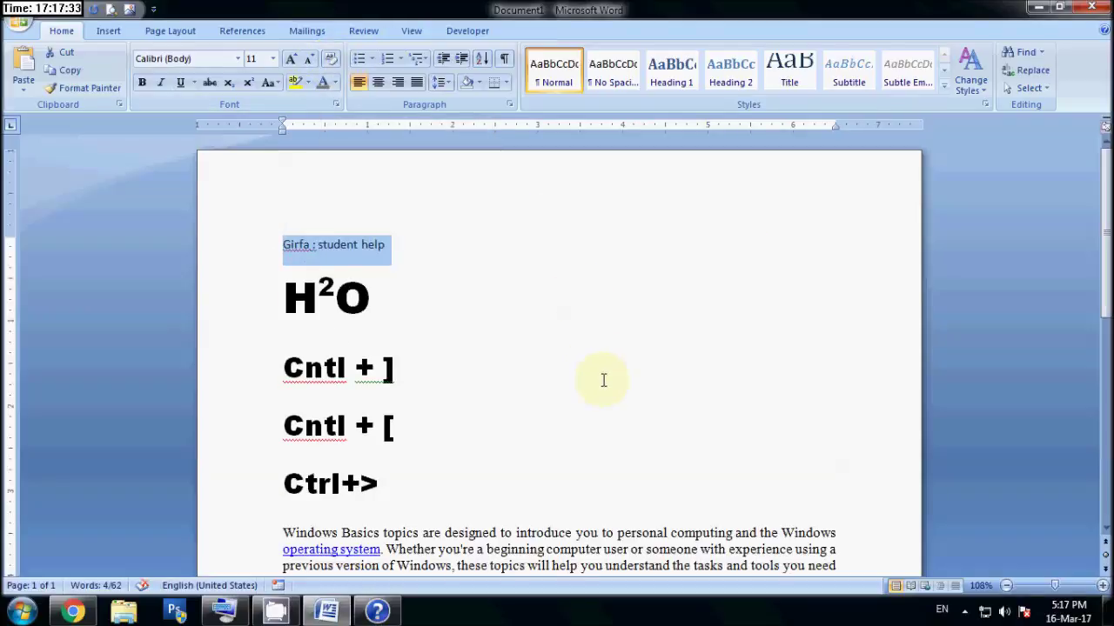
scroll(603, 380, "down", 3)
scroll(601, 378, "down", 3)
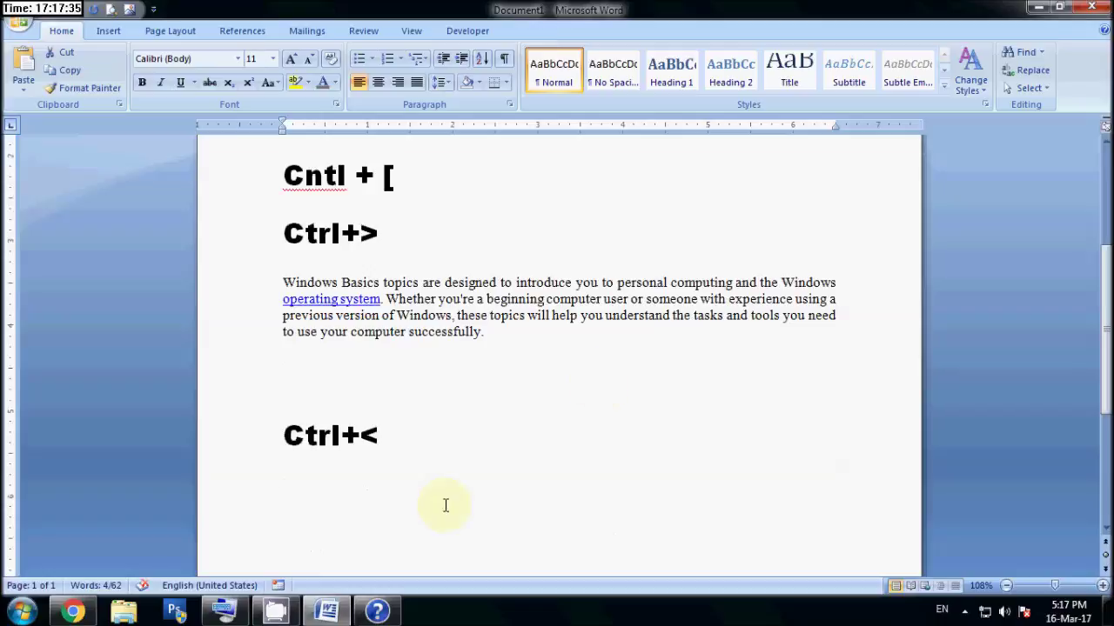
- Add a bulleted list 'Software' and 'Hardware' below Ctrl+<, fixing the 'Sftware' misspelling
left_click(218, 437)
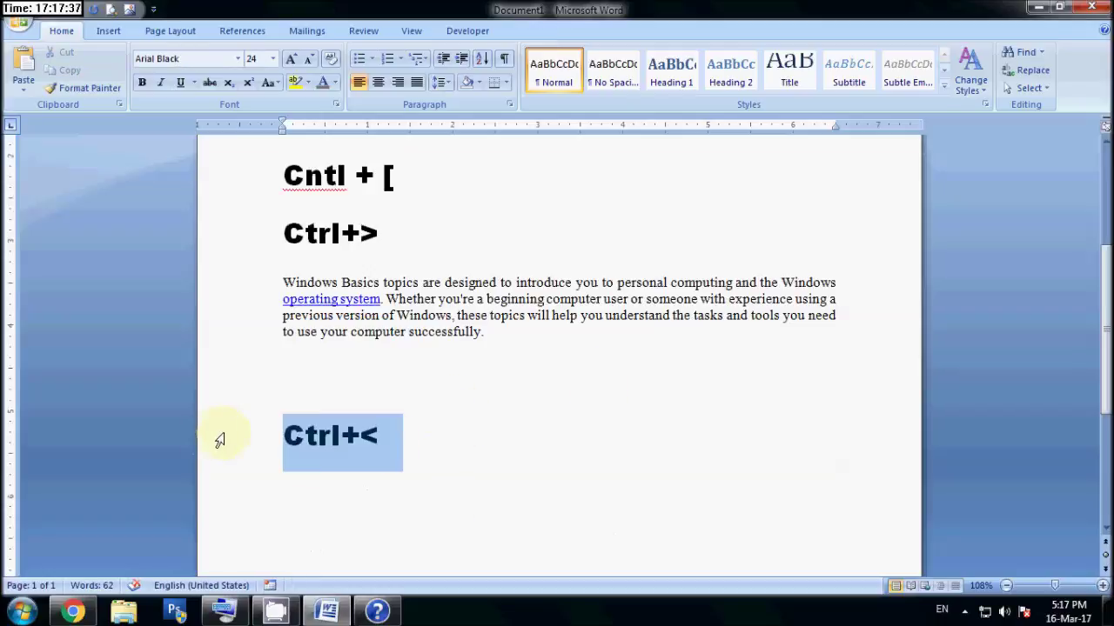
left_click(435, 450)
key("Return")
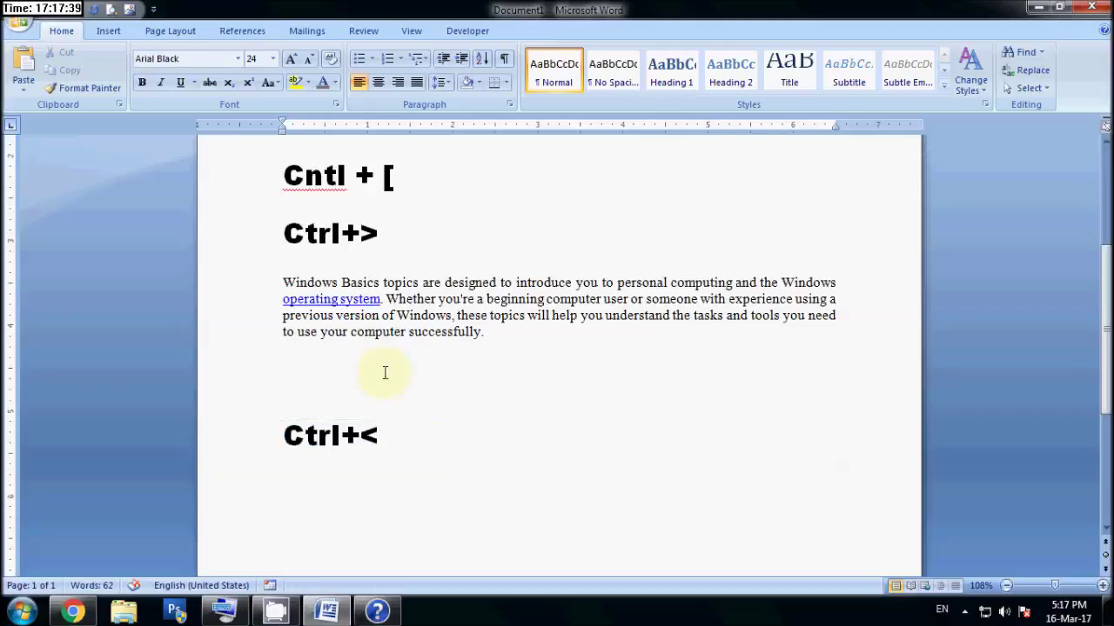
left_click(359, 61)
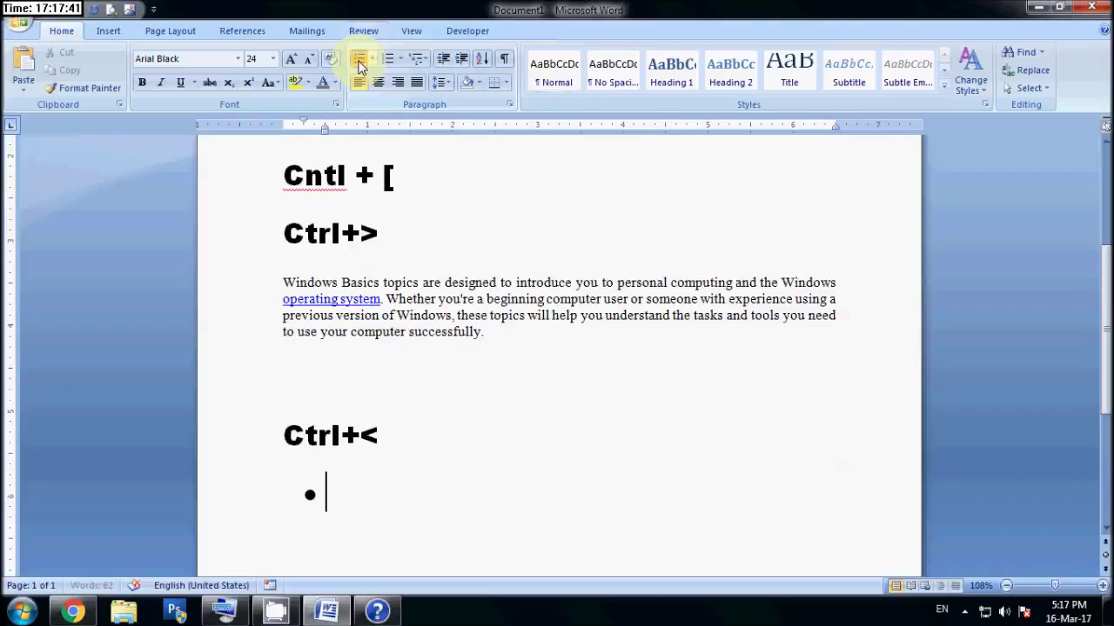
type("Sftwa")
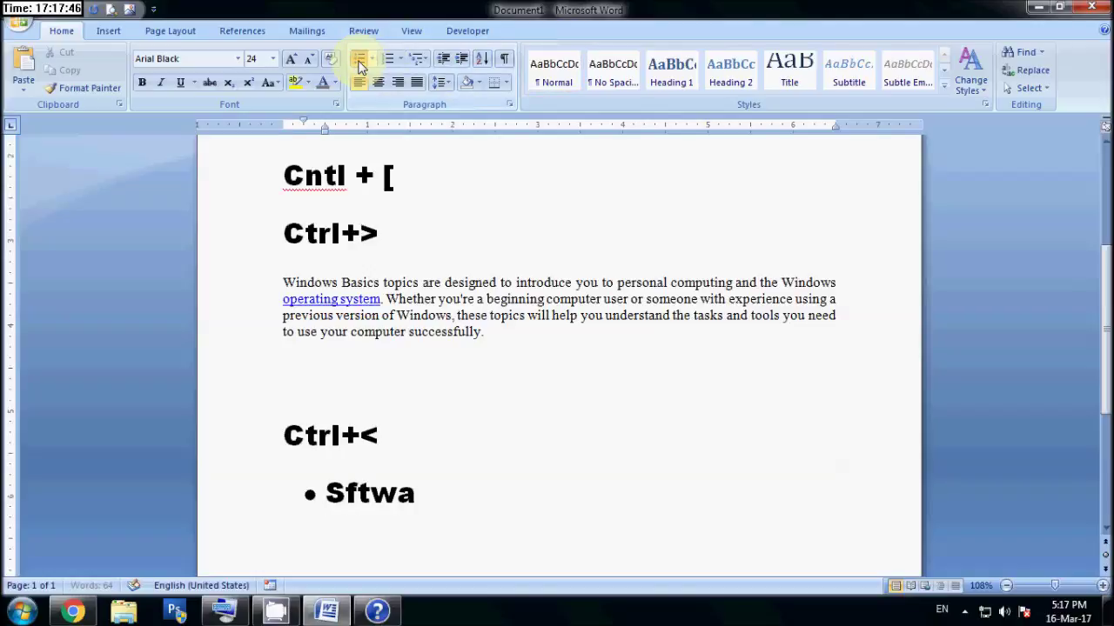
type("re")
key("Return")
type("Hardware")
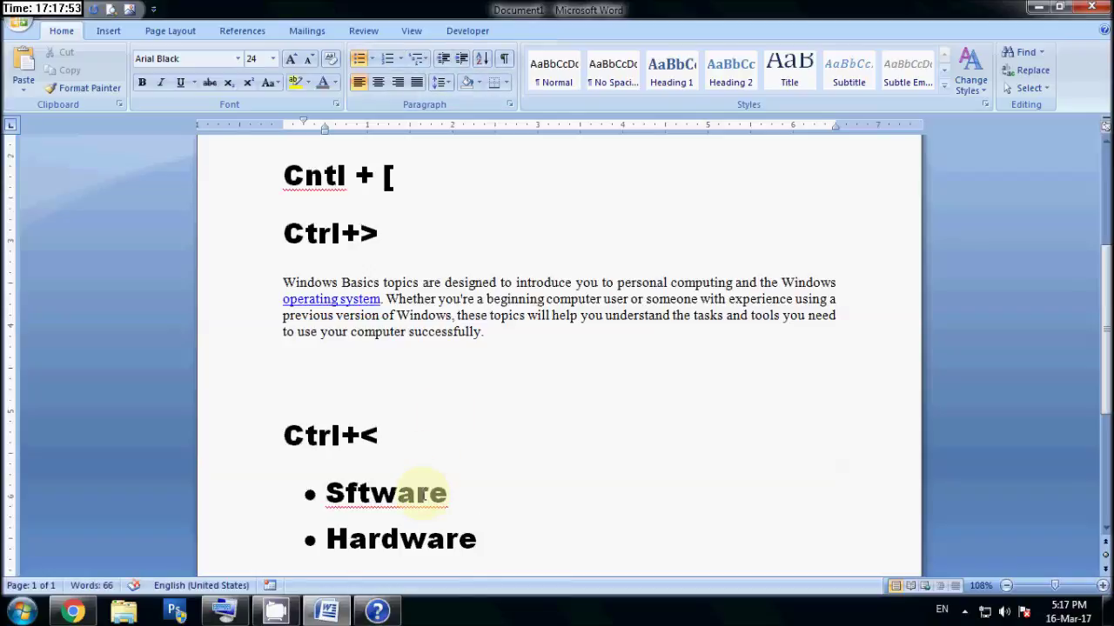
right_click(419, 493)
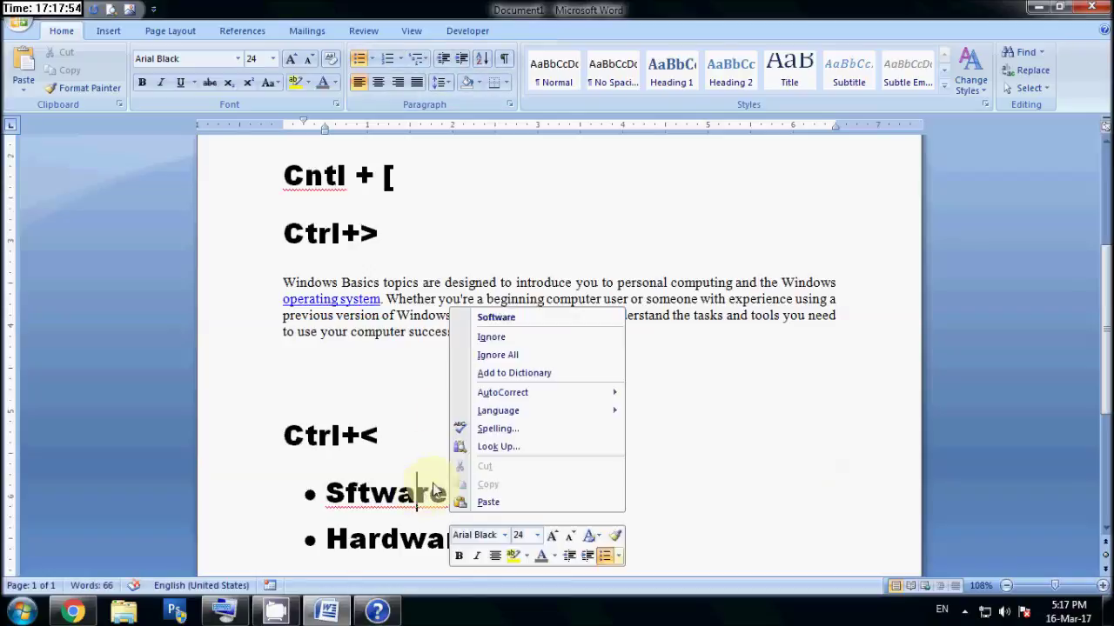
left_click(518, 316)
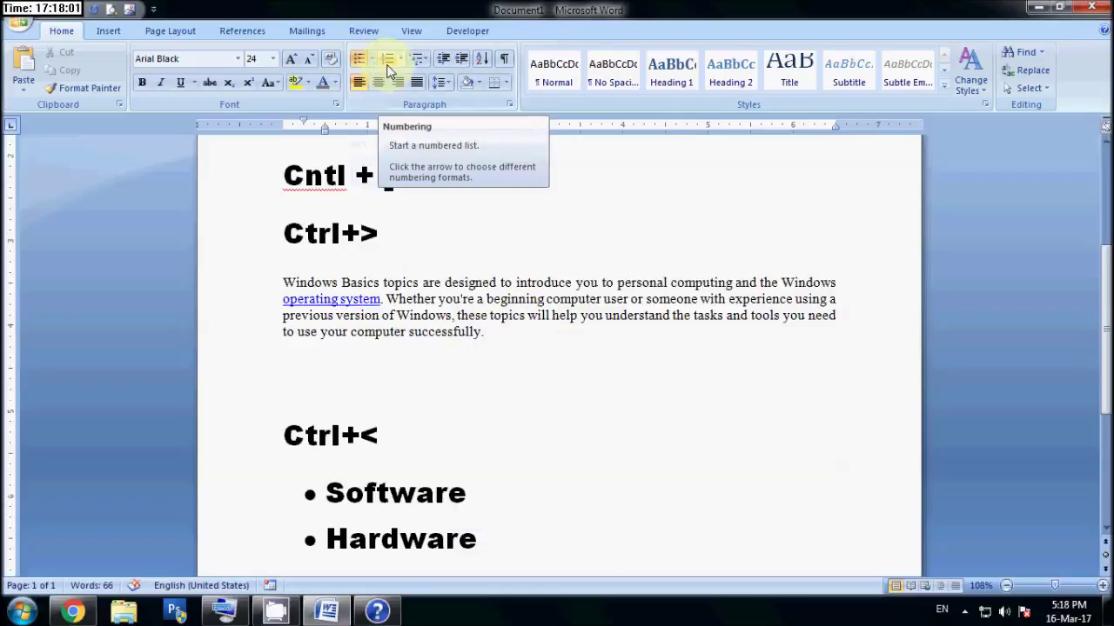
- Try indenting the Windows Basics paragraph, then return it to the left margin
left_click(352, 282)
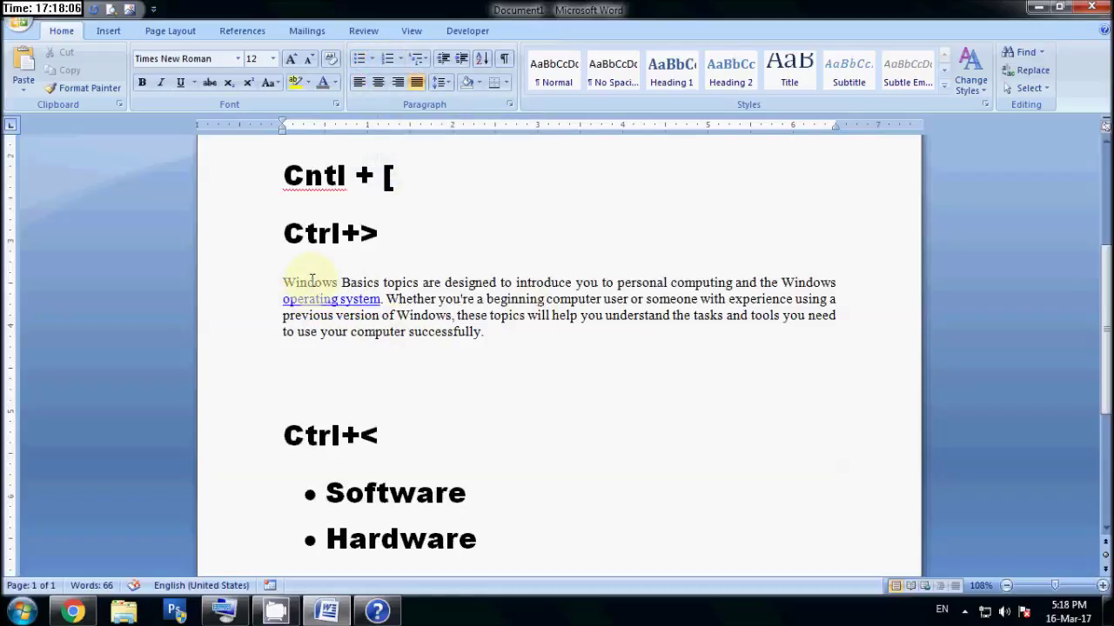
left_click(460, 65)
left_click(460, 65)
left_click(441, 65)
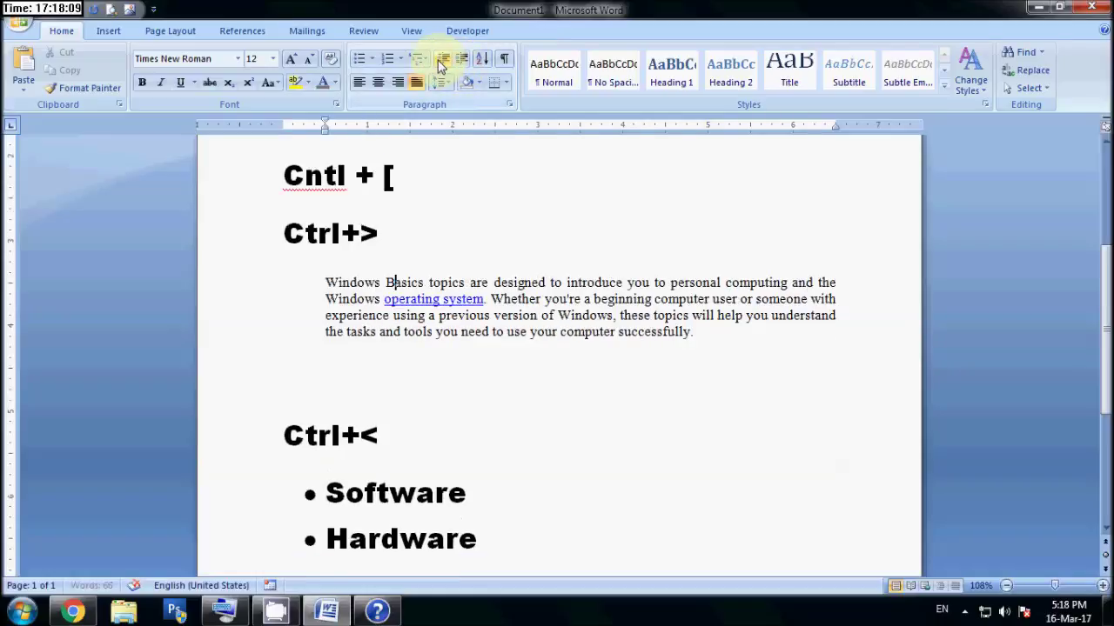
left_click(441, 65)
left_click(460, 66)
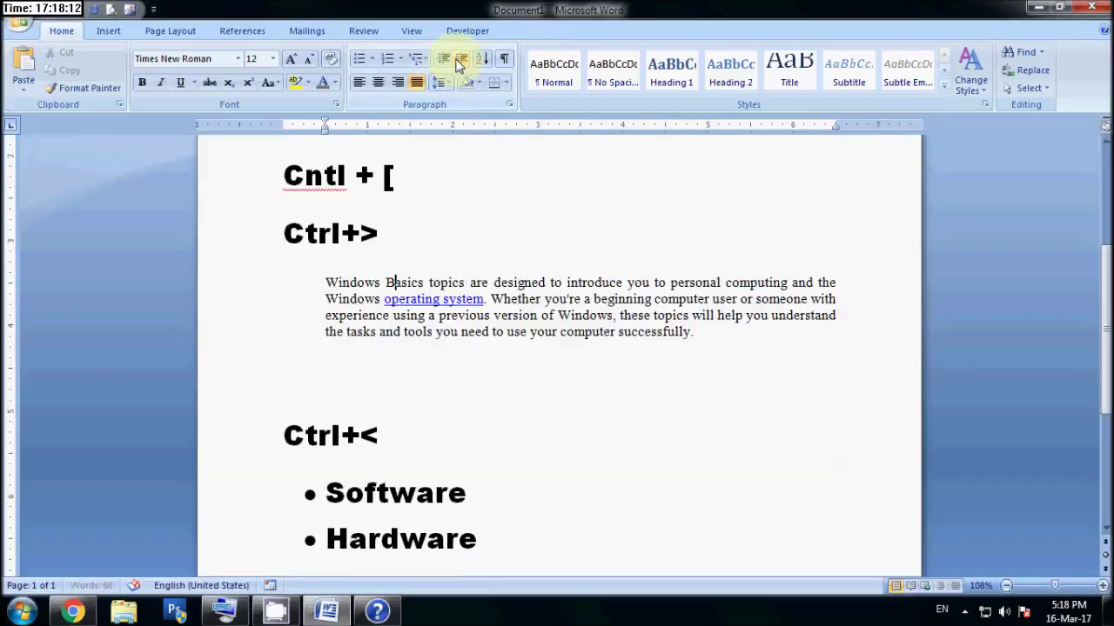
left_click(444, 59)
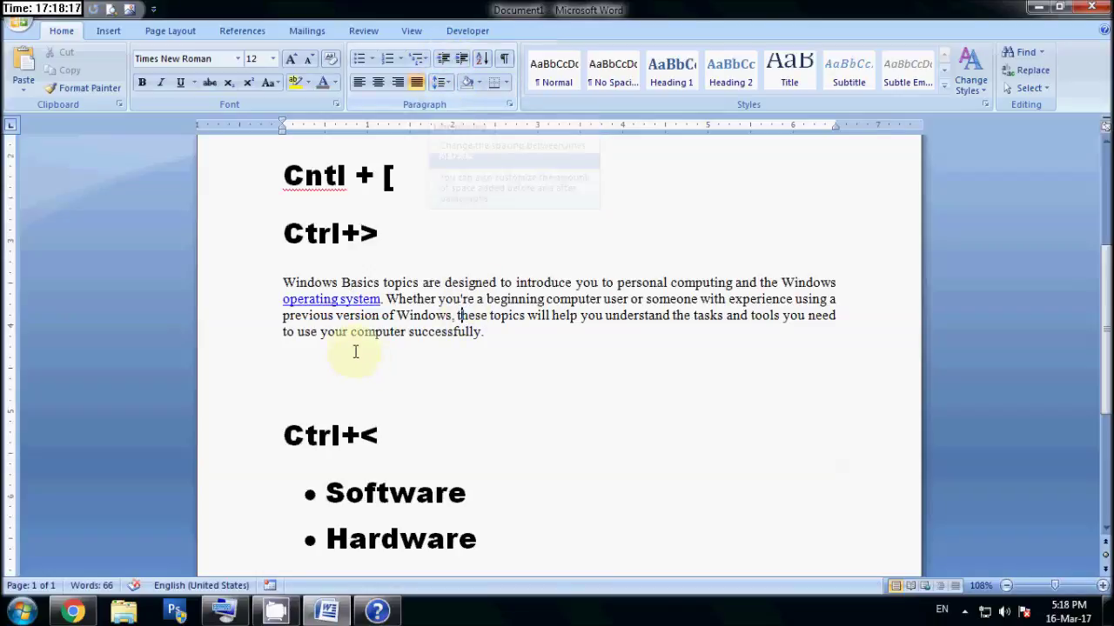
- Copy the whole Windows Basics paragraph and bring up the New Document dialog
left_click_drag(255, 283, 257, 336)
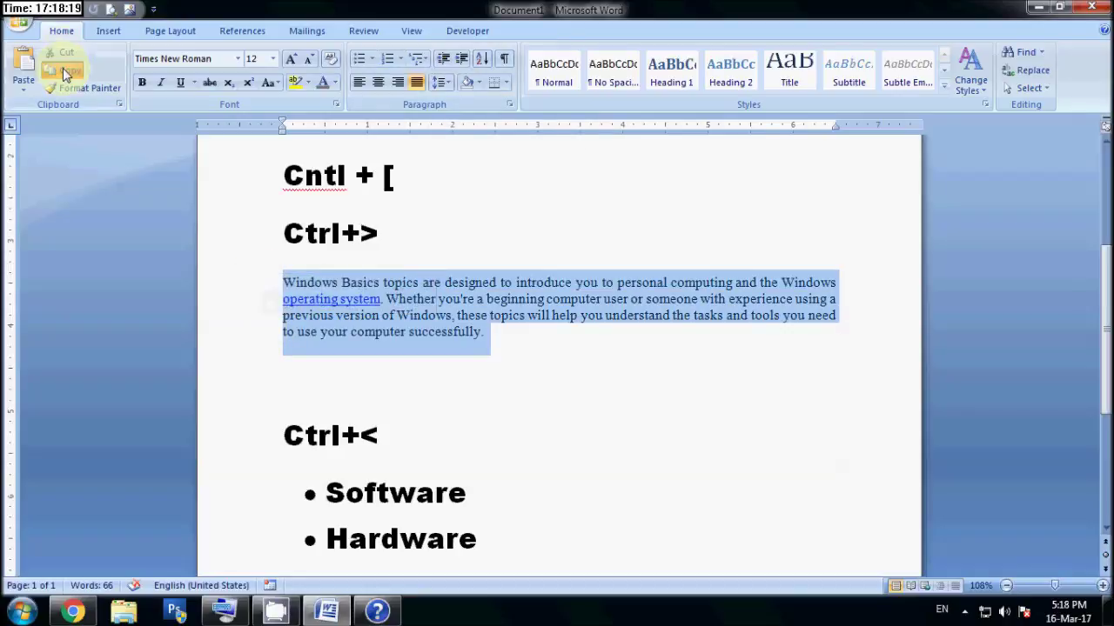
left_click(19, 26)
key("Escape")
key("alt+f")
key("n")
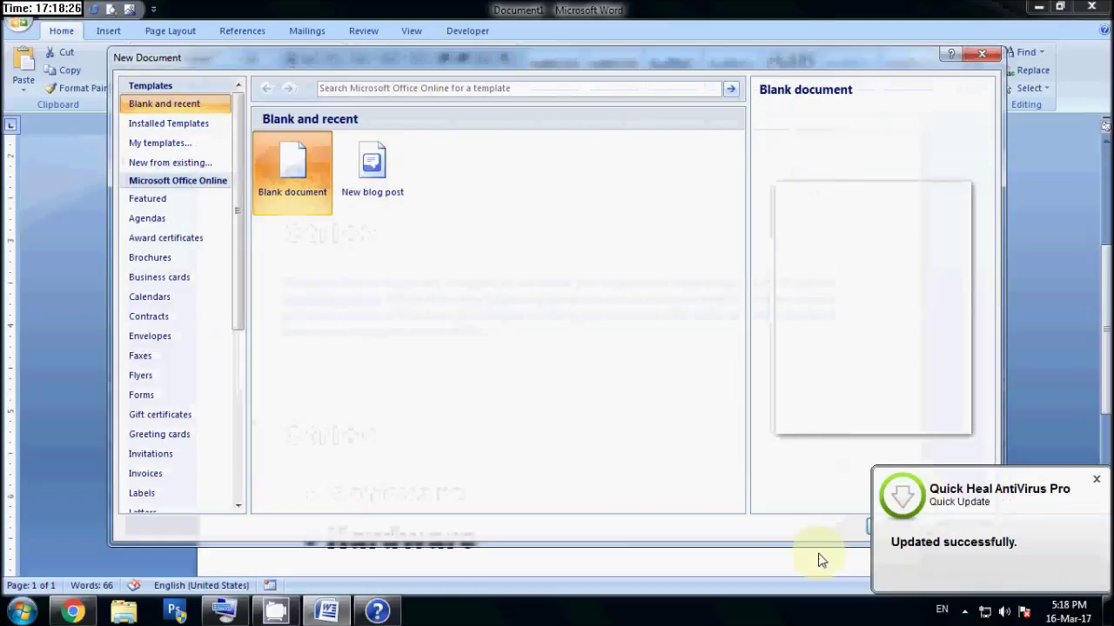
- Create a blank Document2 and paste the Windows Basics paragraph into it
key("Return")
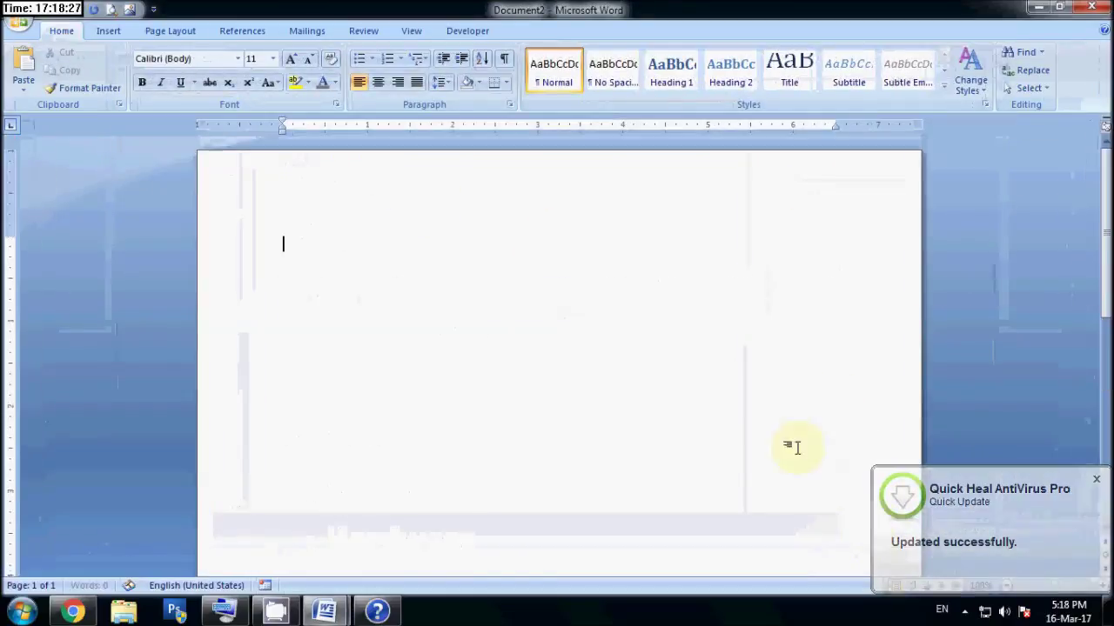
left_click(23, 68)
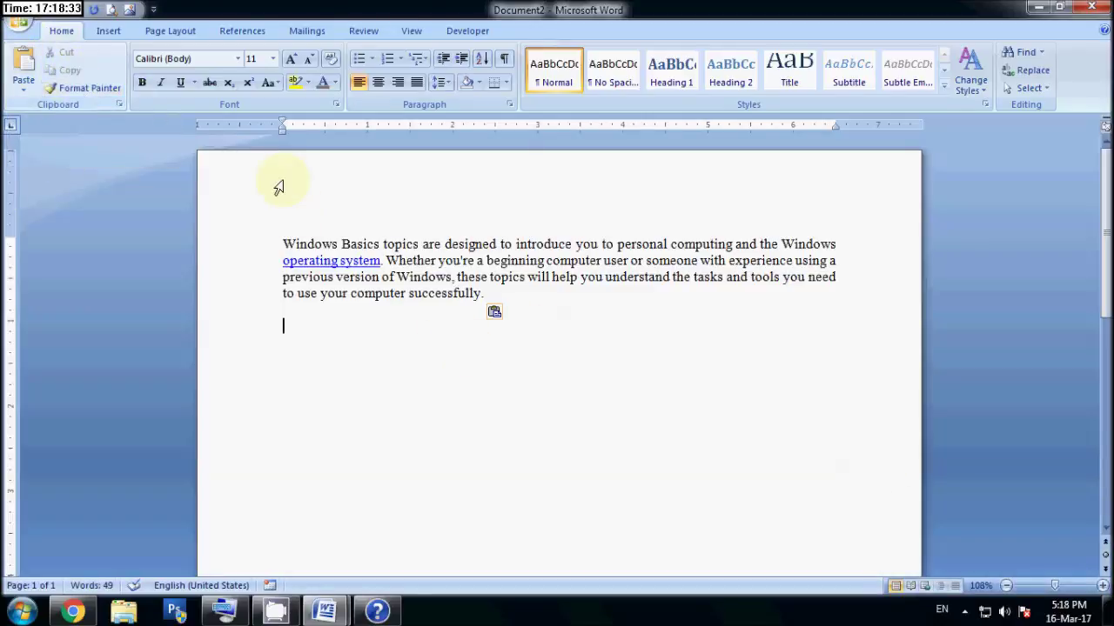
left_click(292, 243)
left_click(19, 21)
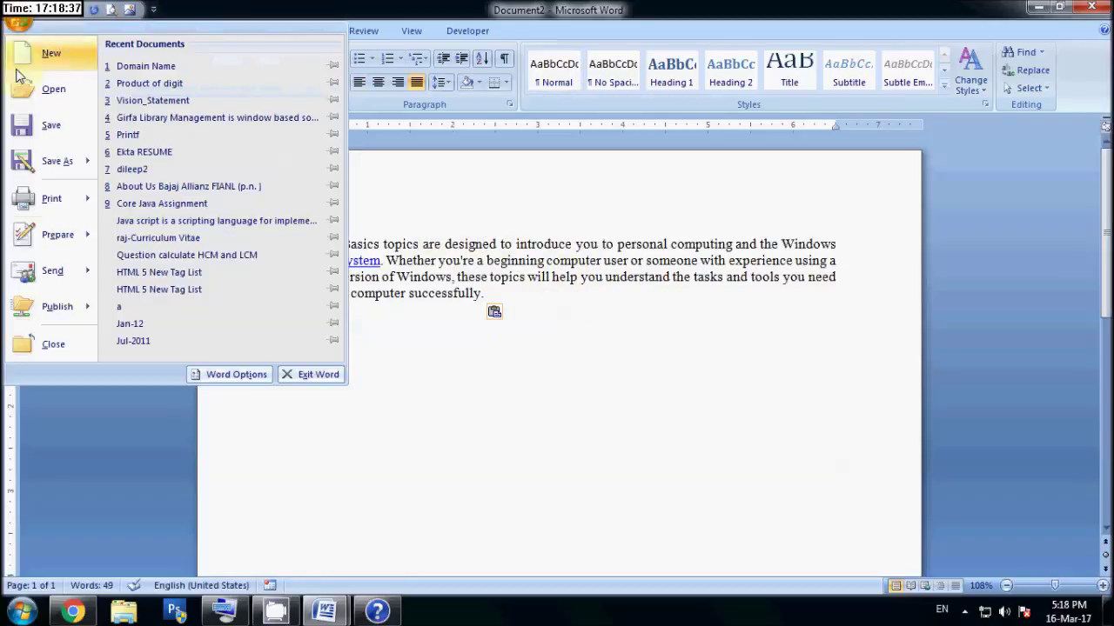
mouse_move(48, 195)
left_click(197, 160)
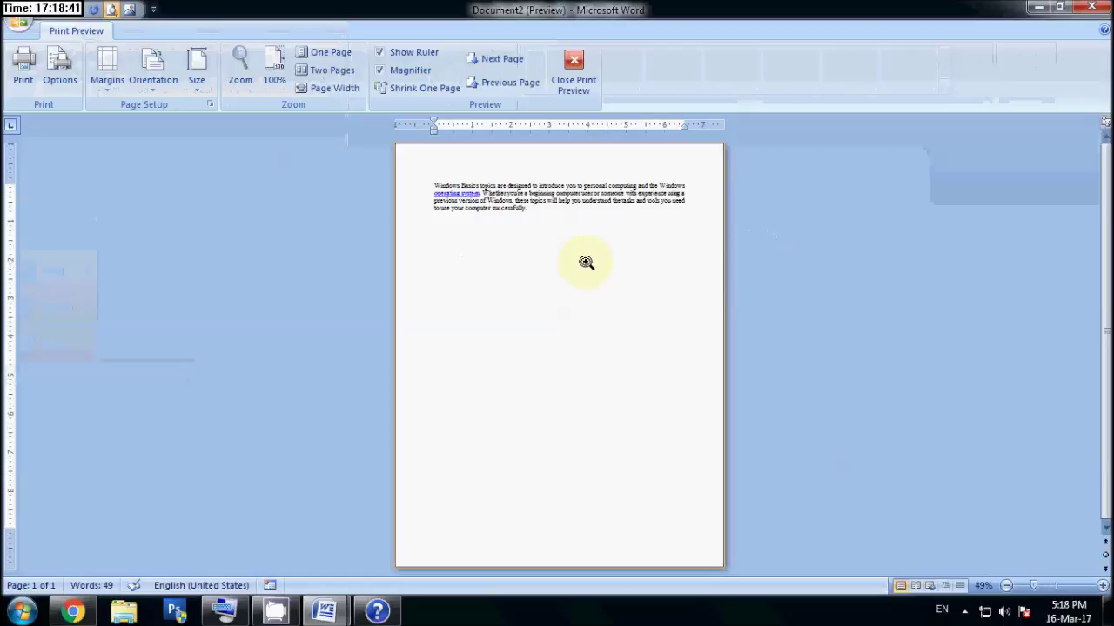
left_click(584, 87)
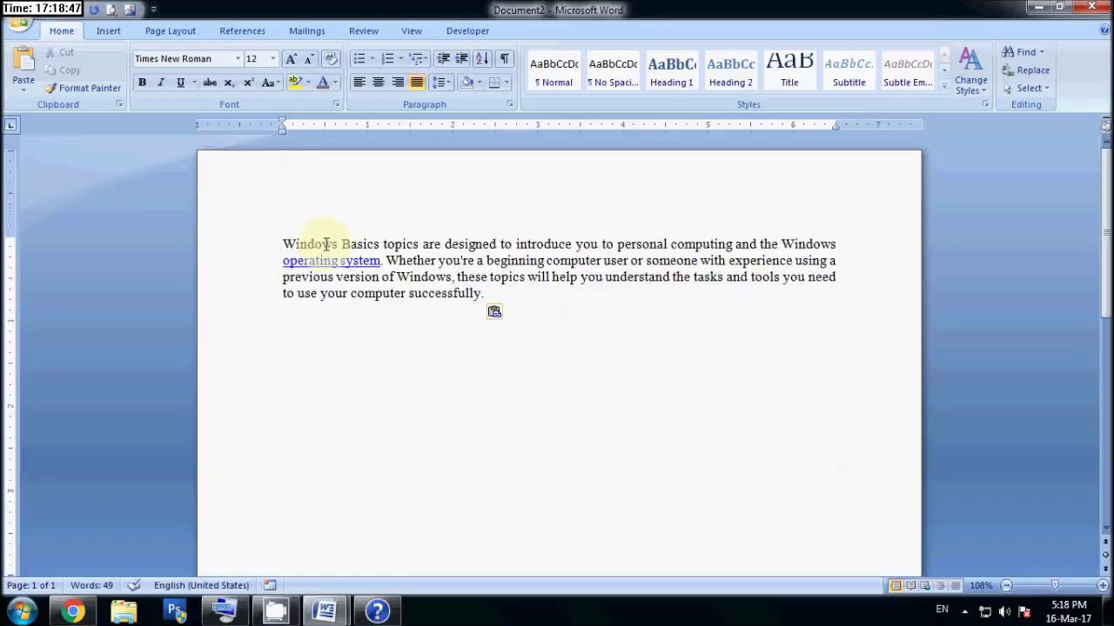
- After trying 1.15 and 1.5, set the Windows Basics paragraph to 2.0 line spacing
left_click_drag(251, 252, 254, 310)
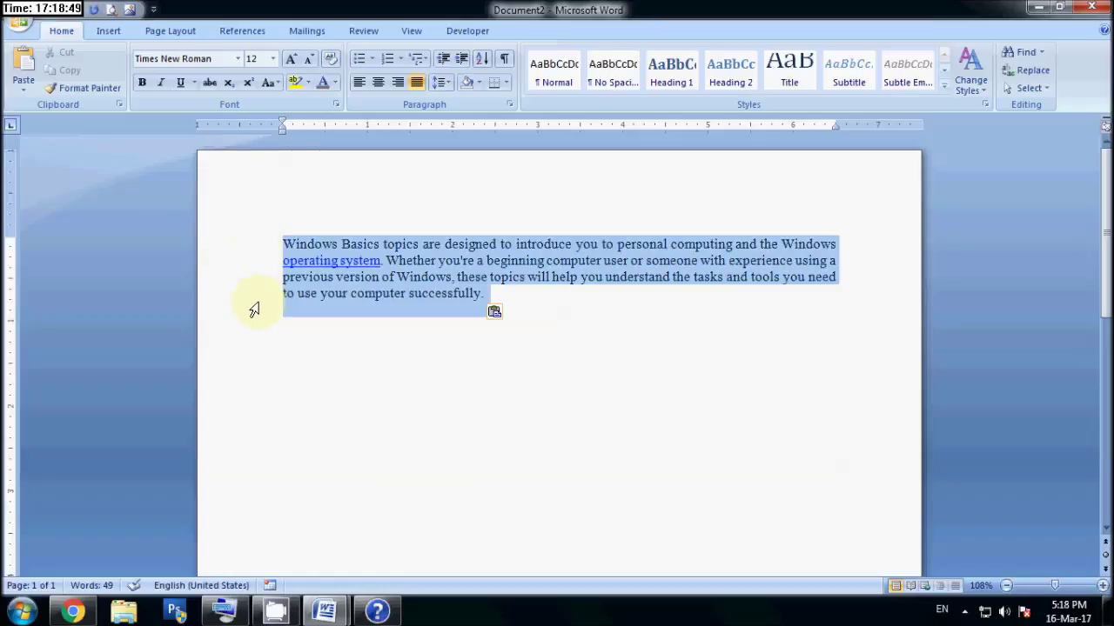
left_click(441, 82)
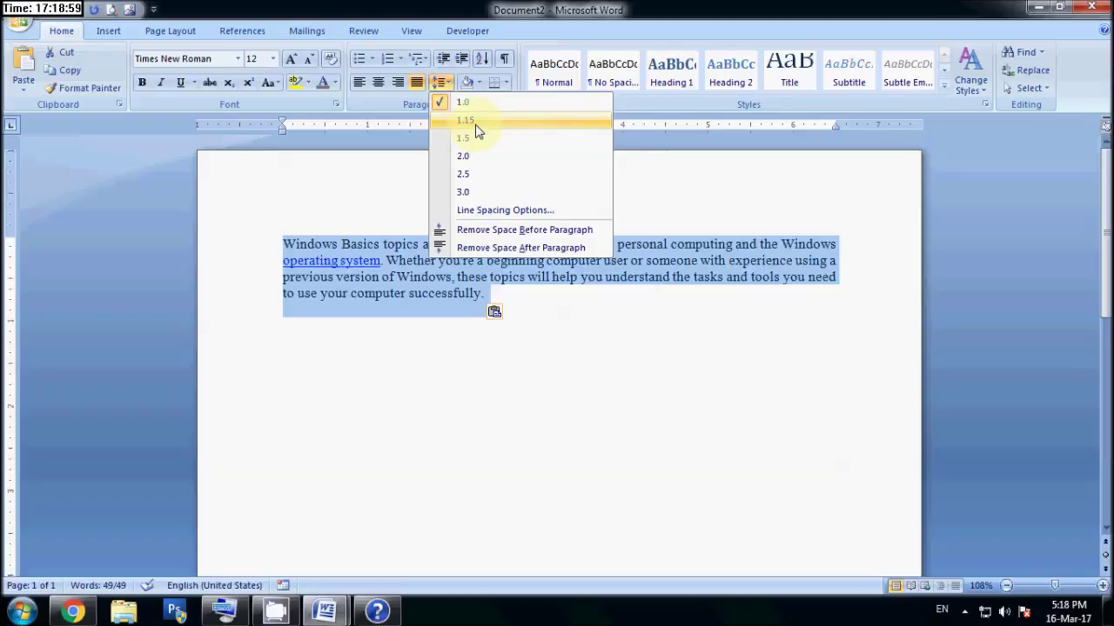
left_click(475, 123)
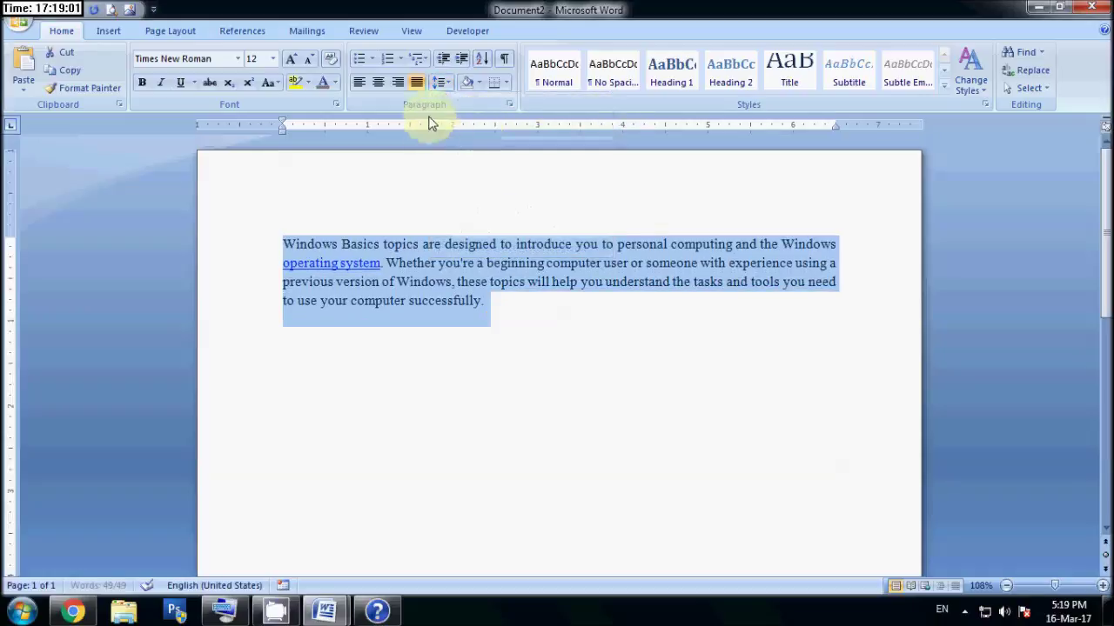
left_click(439, 81)
left_click(464, 139)
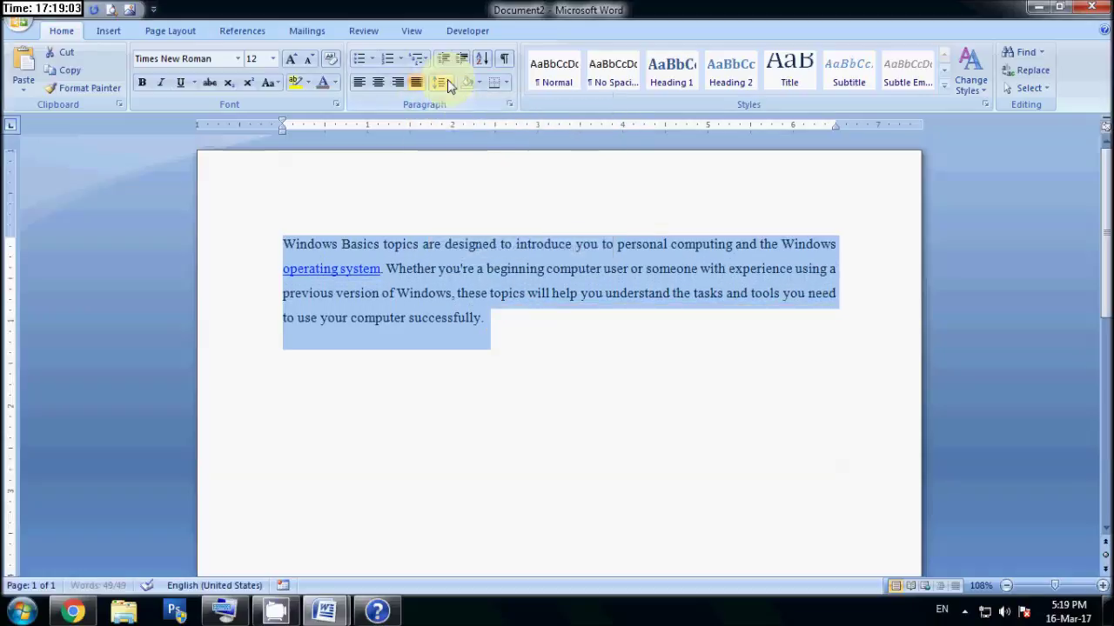
left_click(440, 81)
left_click(463, 157)
left_click(440, 82)
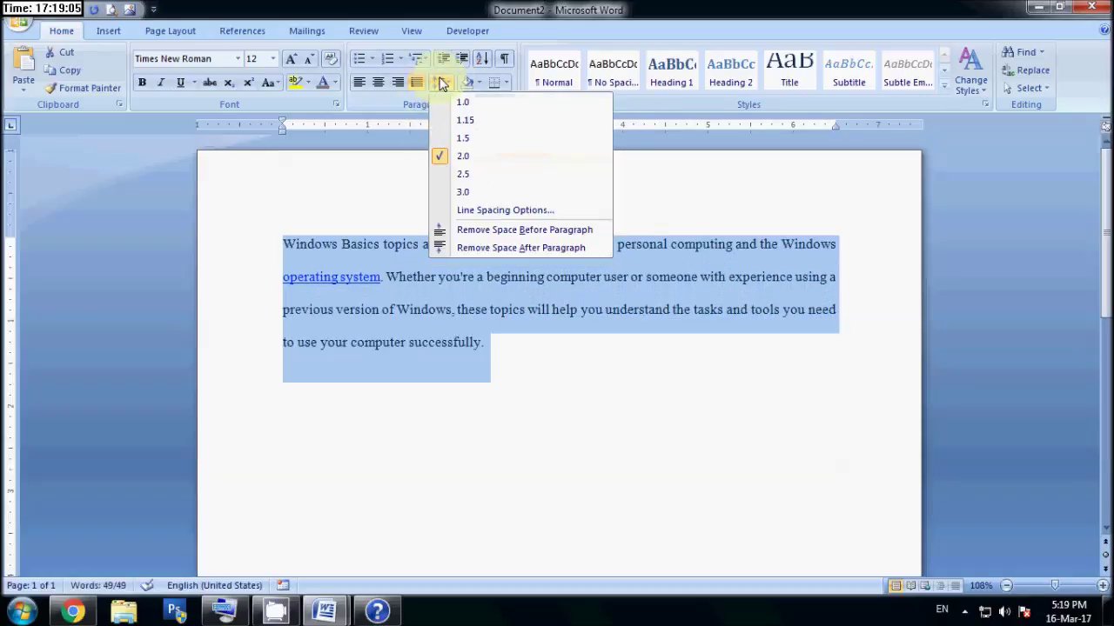
left_click(539, 309)
left_click(539, 306)
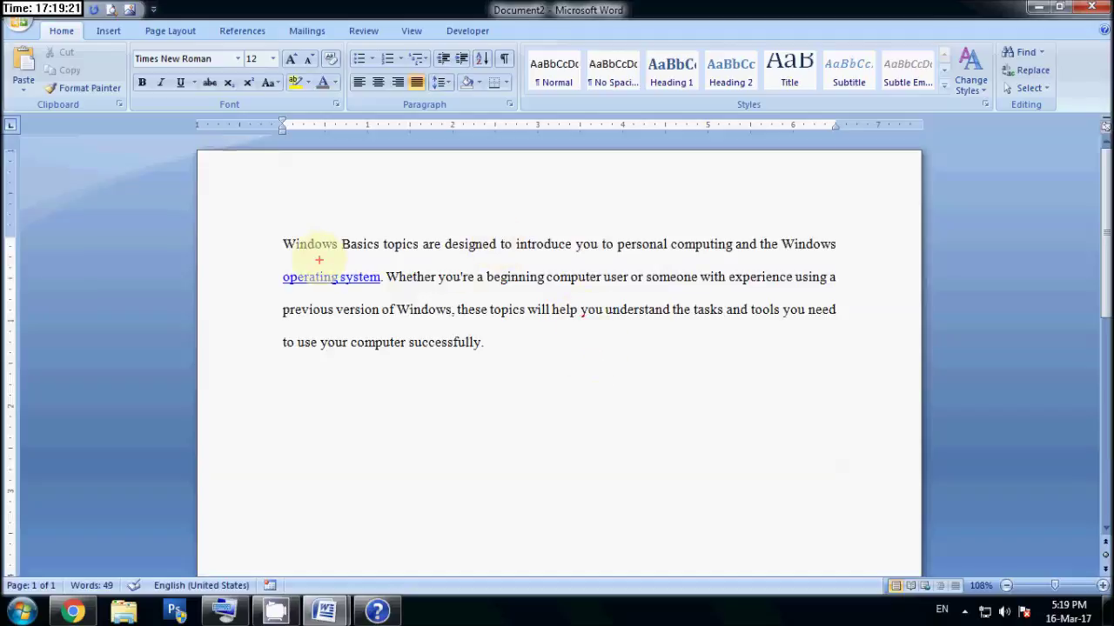
left_click_drag(276, 231, 336, 246)
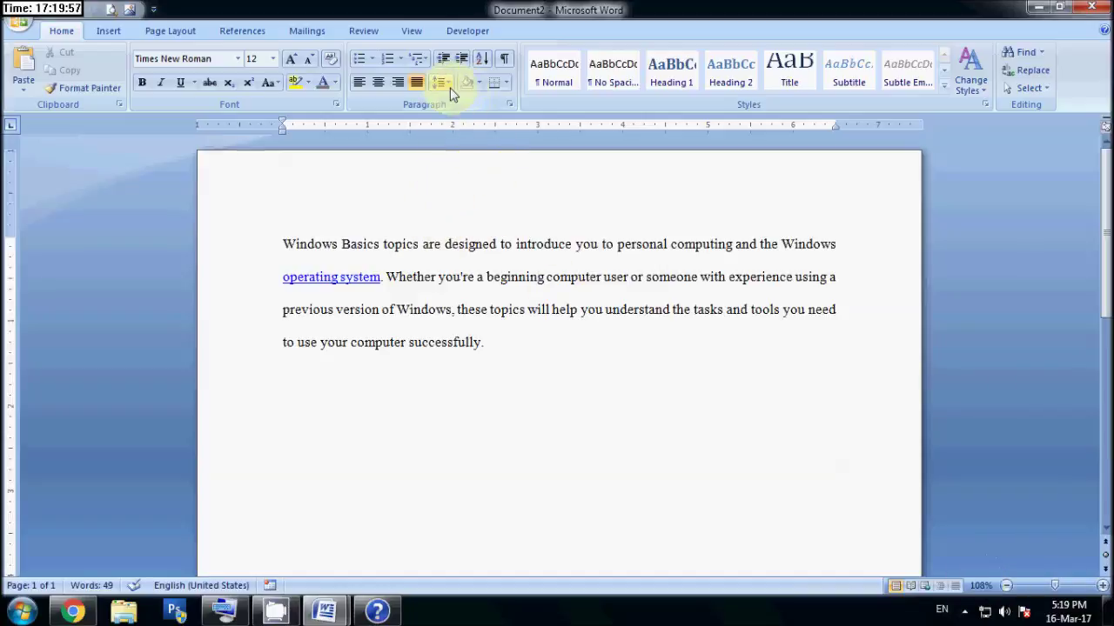
left_click(479, 83)
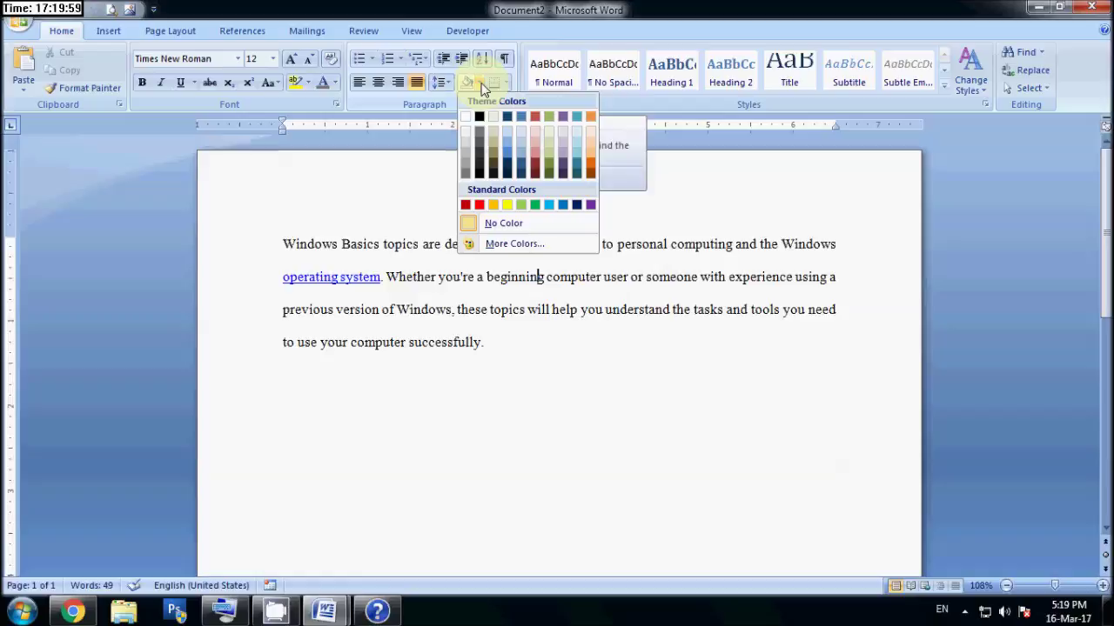
left_click_drag(249, 242, 249, 356)
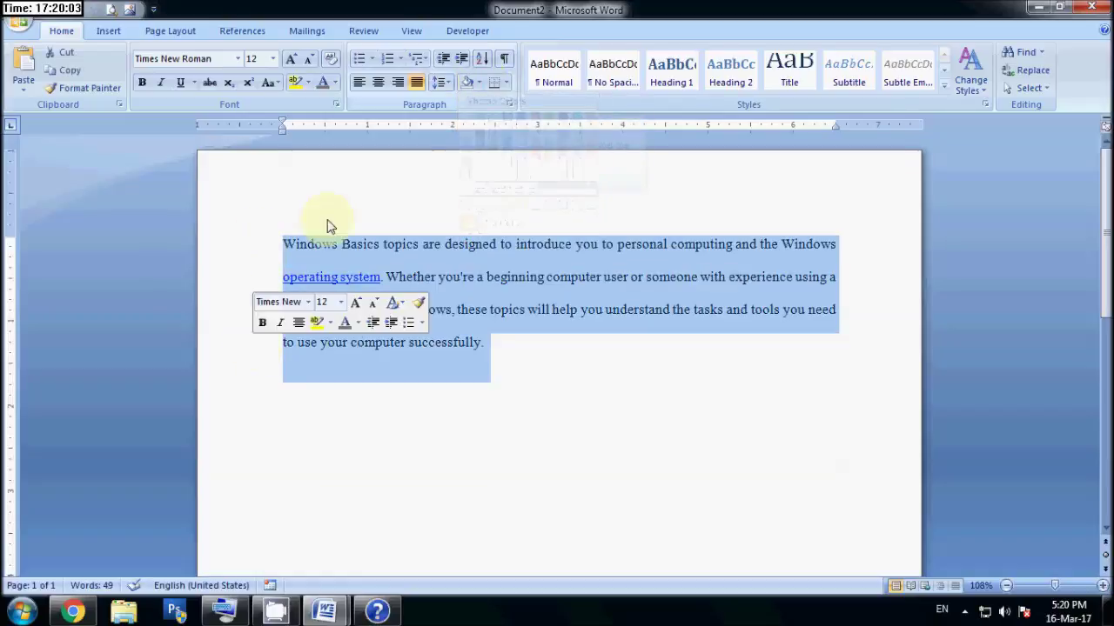
left_click(480, 83)
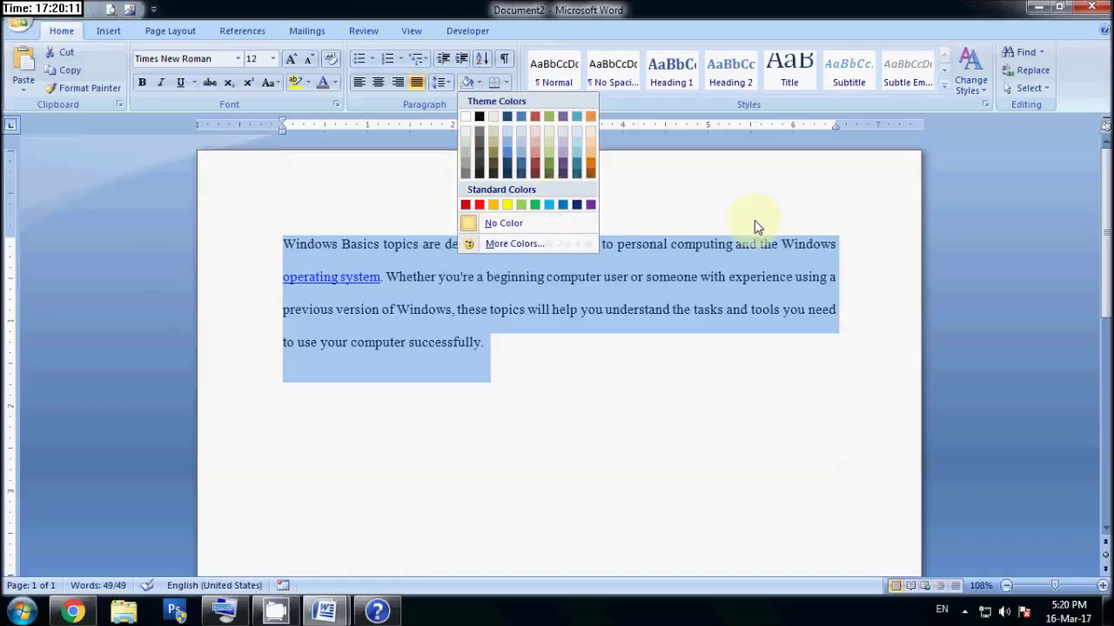
left_click(754, 220)
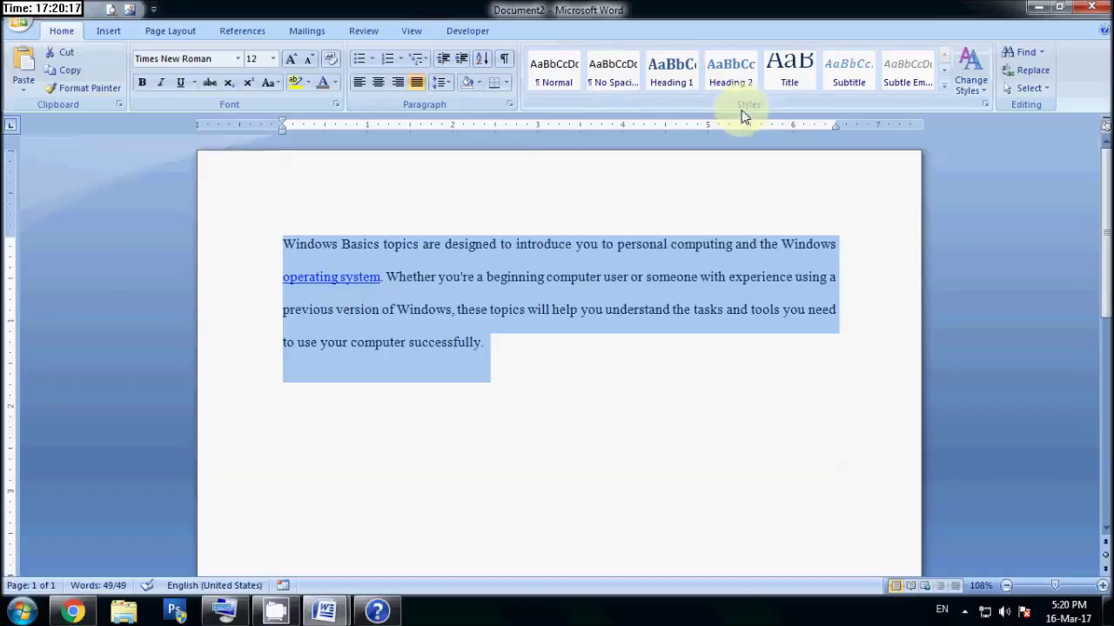
- Add a new first line above the paragraph for the Computer heading
left_click(491, 388)
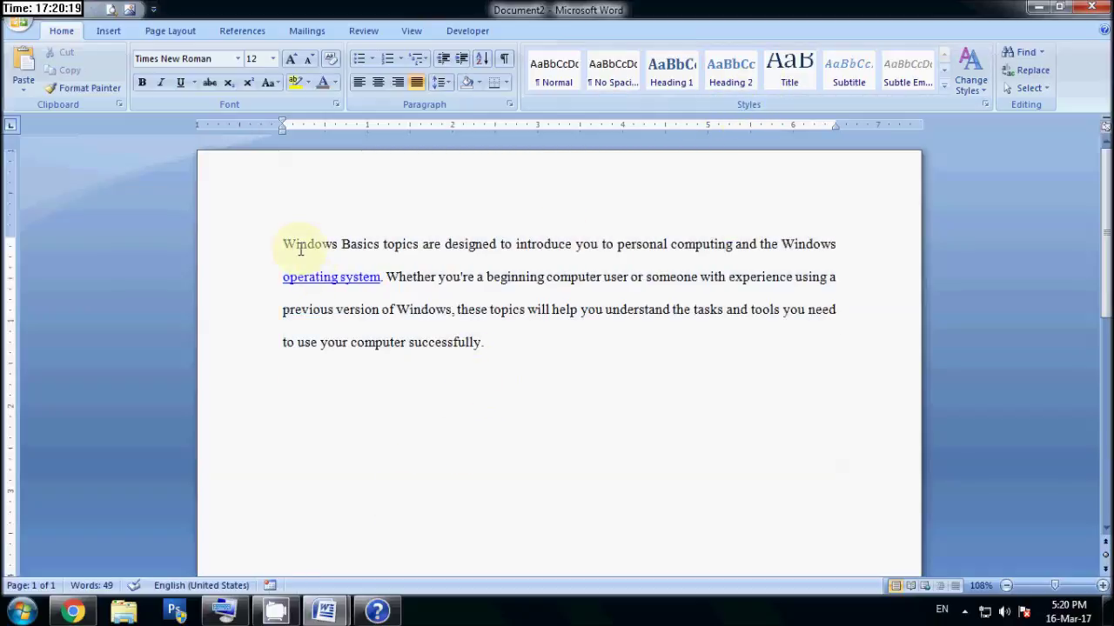
key("Return")
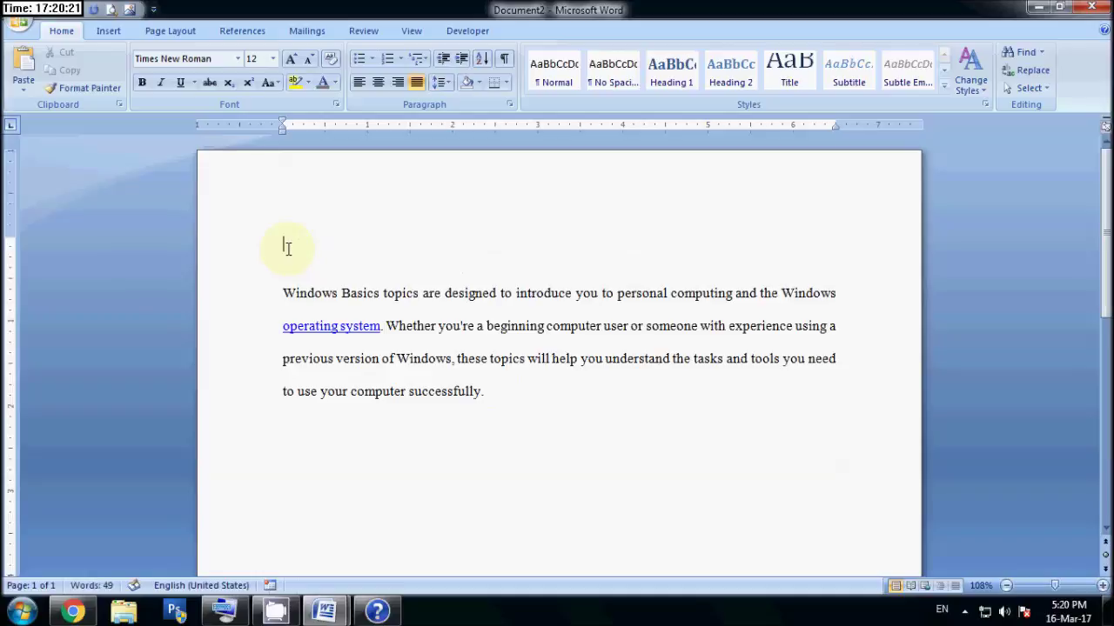
type("To")
type("er")
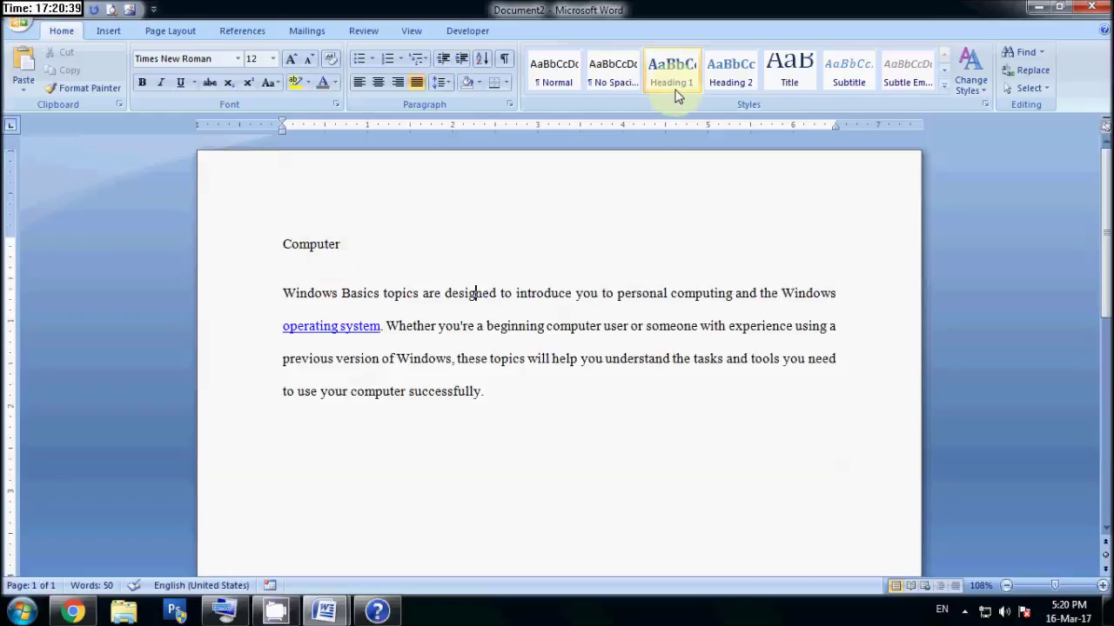
- After trying Heading 1, Heading 2 and Subtitle, apply the Title style to Computer
left_click(308, 243)
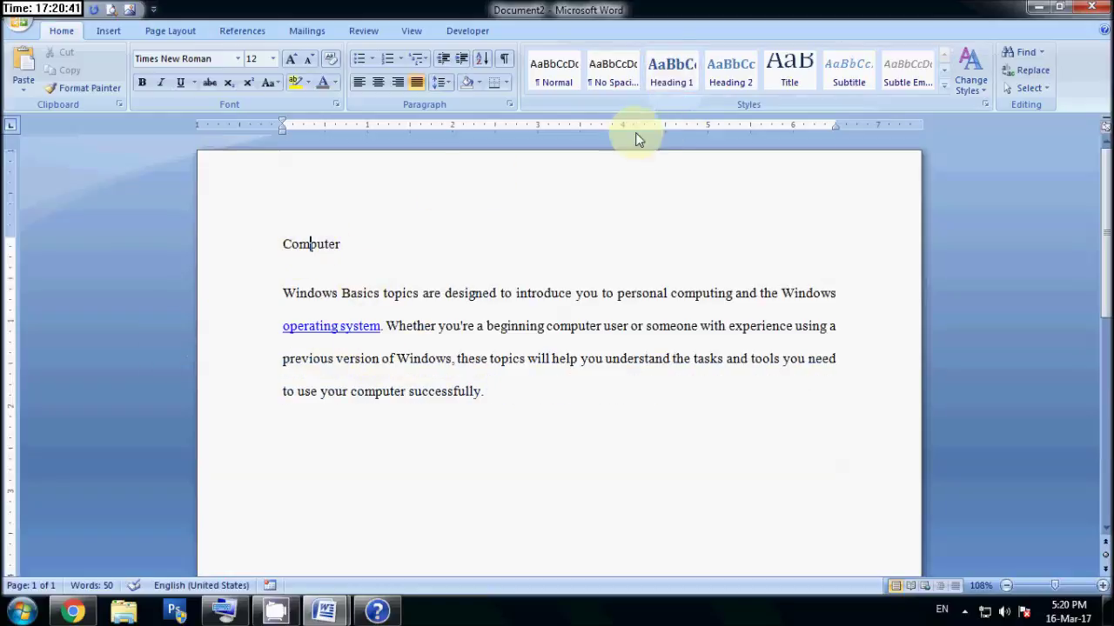
left_click(668, 66)
left_click(718, 72)
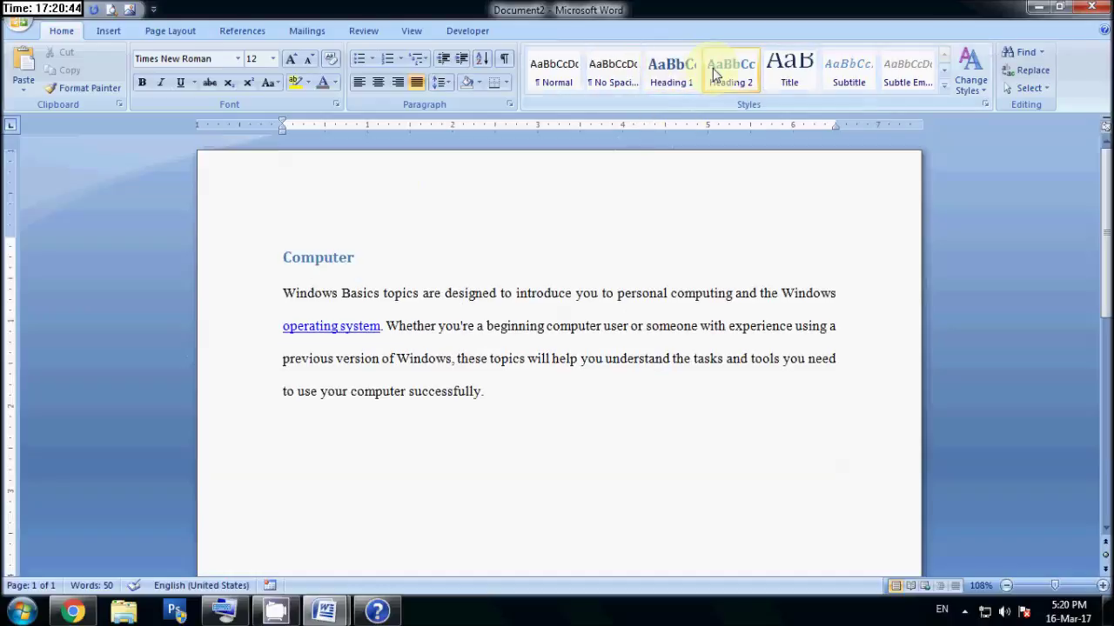
left_click(787, 81)
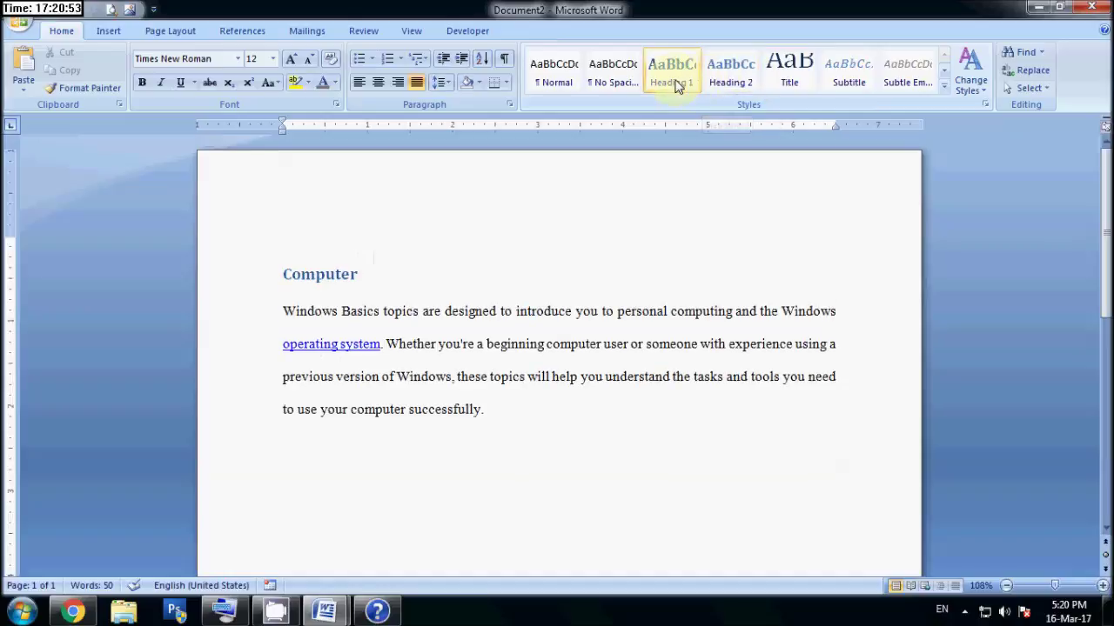
left_click(776, 88)
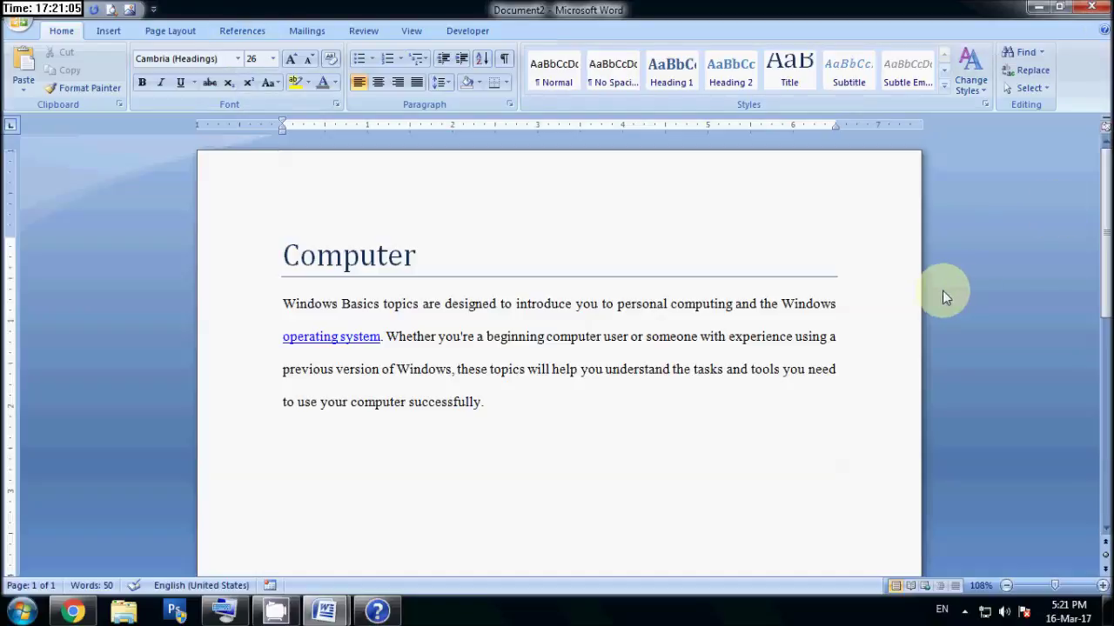
- Replace both occurrences of 'use' with 'resue' in Document2
left_click(1028, 56)
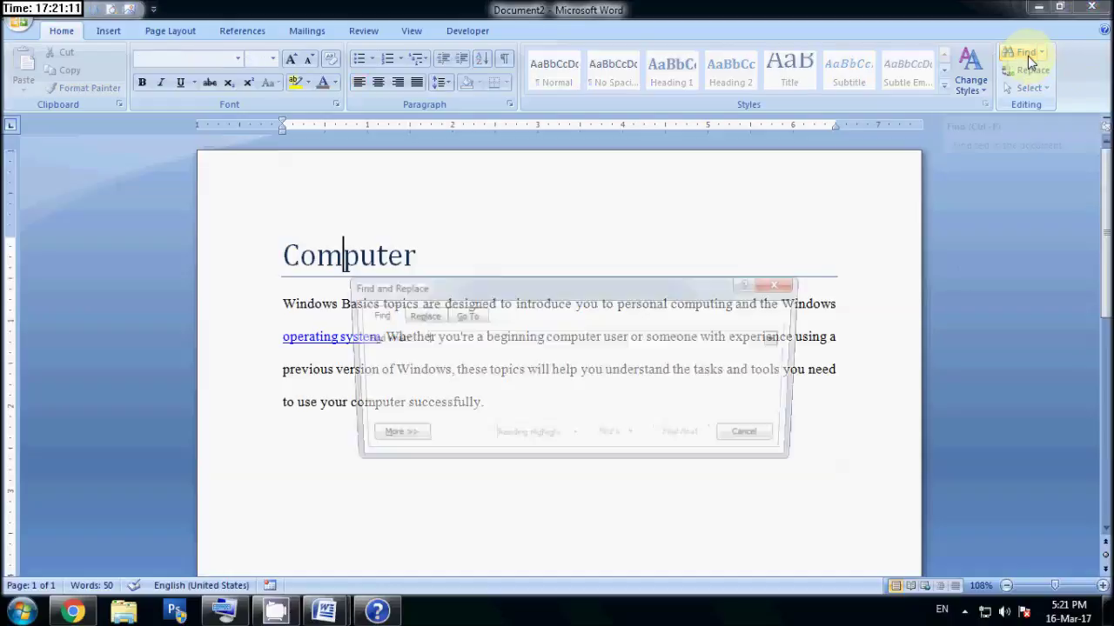
left_click_drag(558, 298, 787, 229)
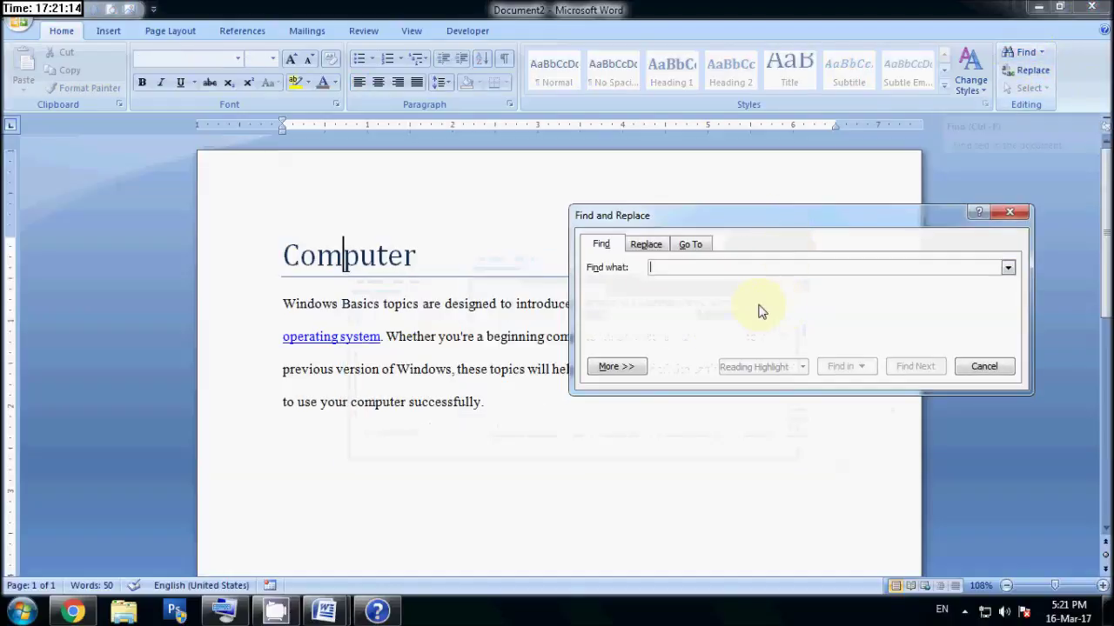
type("use")
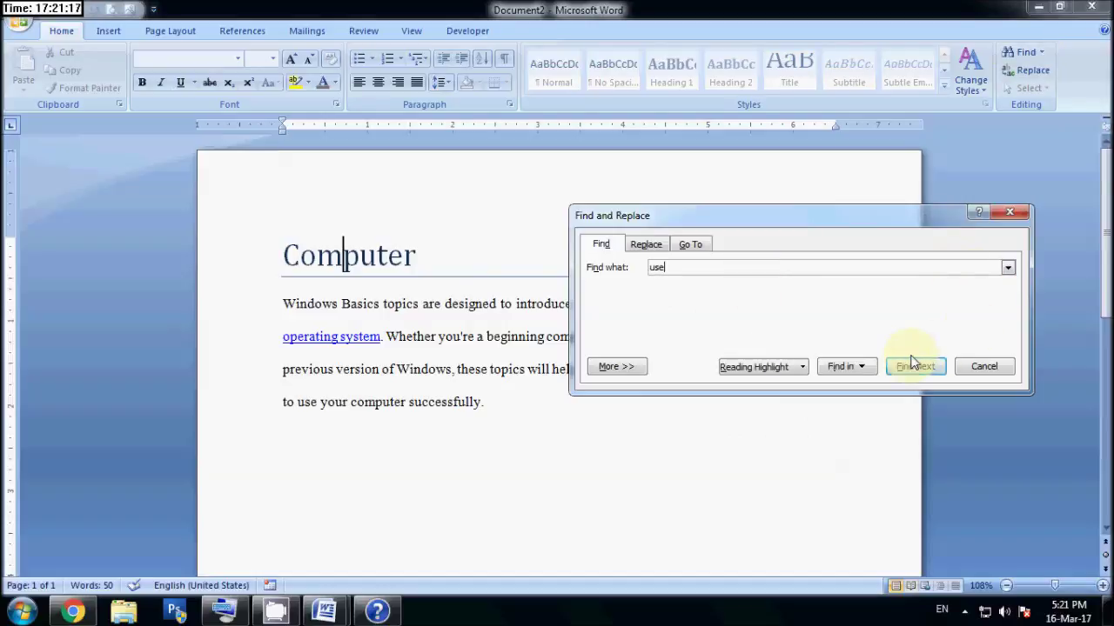
left_click(914, 366)
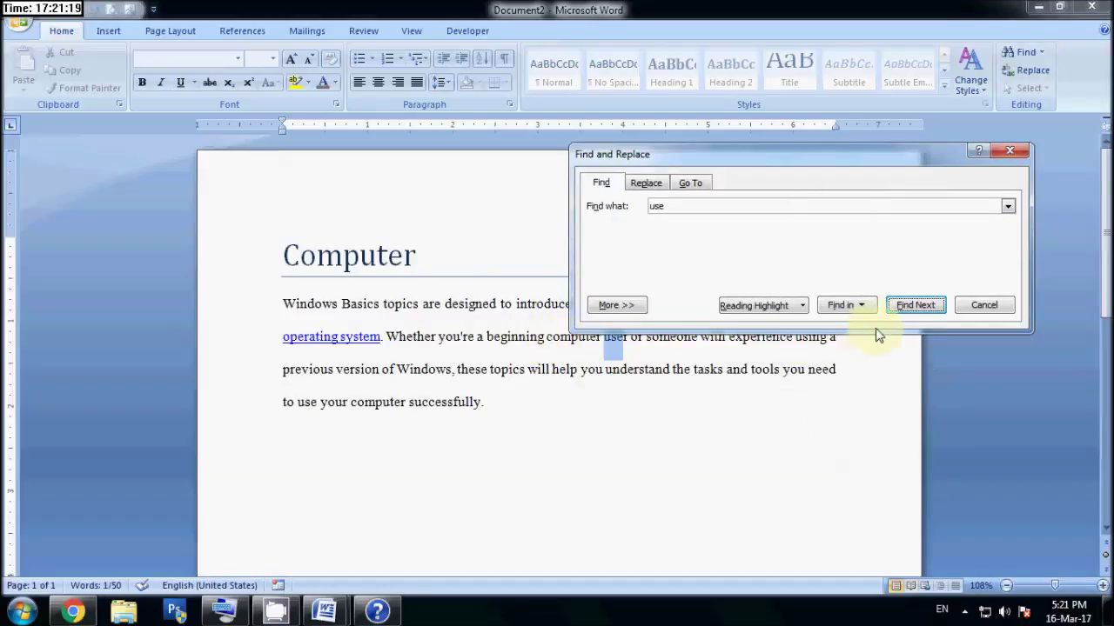
left_click(648, 186)
left_click_drag(778, 164, 896, 164)
type("resue")
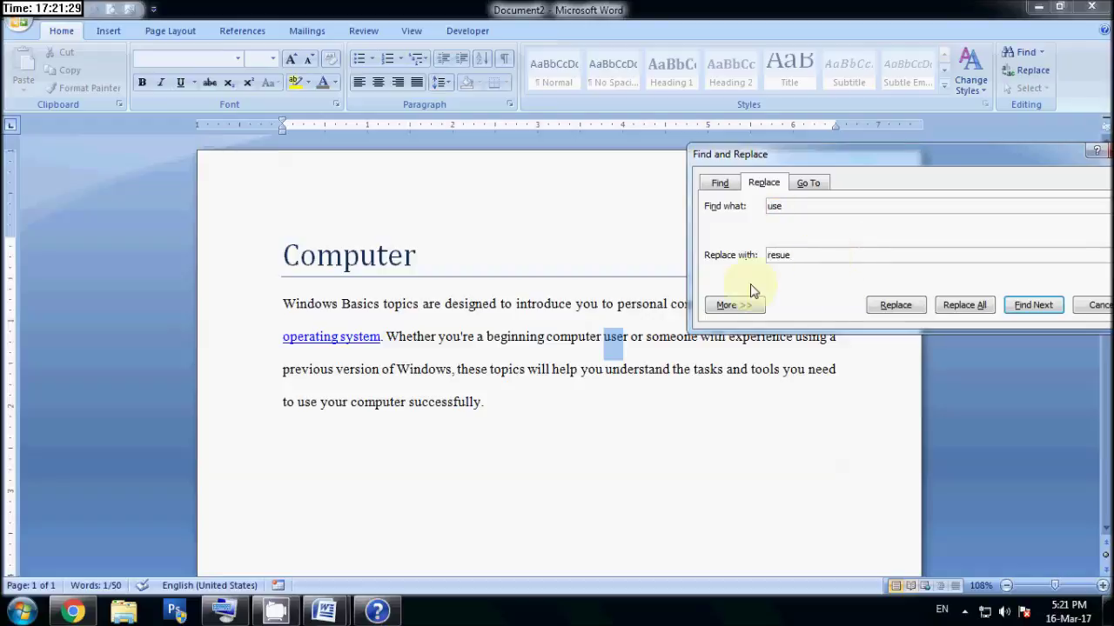
left_click(1019, 314)
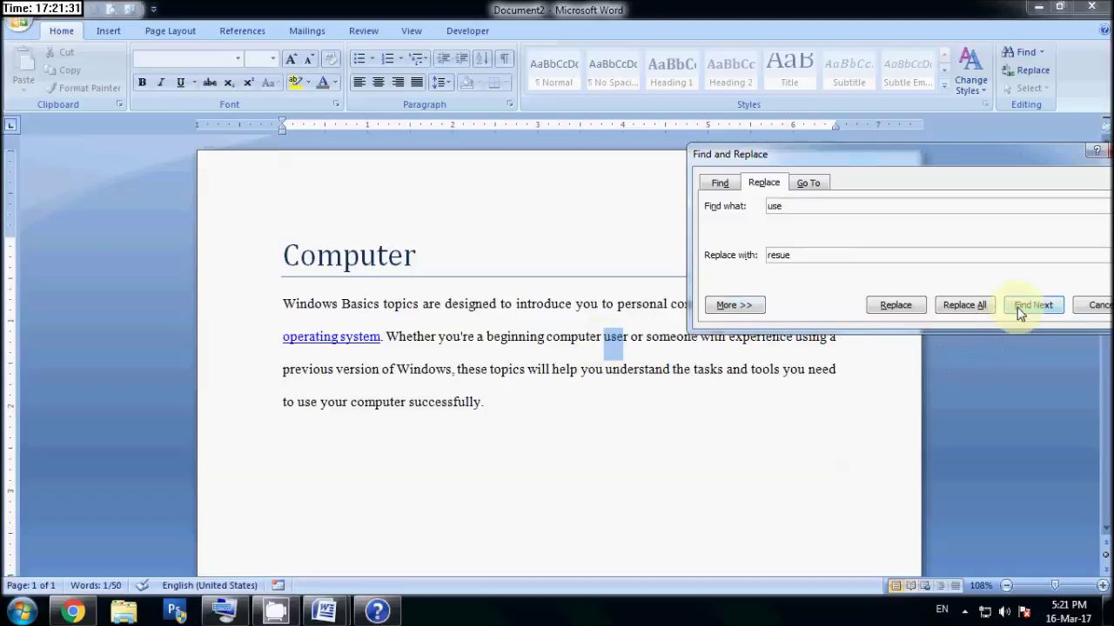
left_click(874, 312)
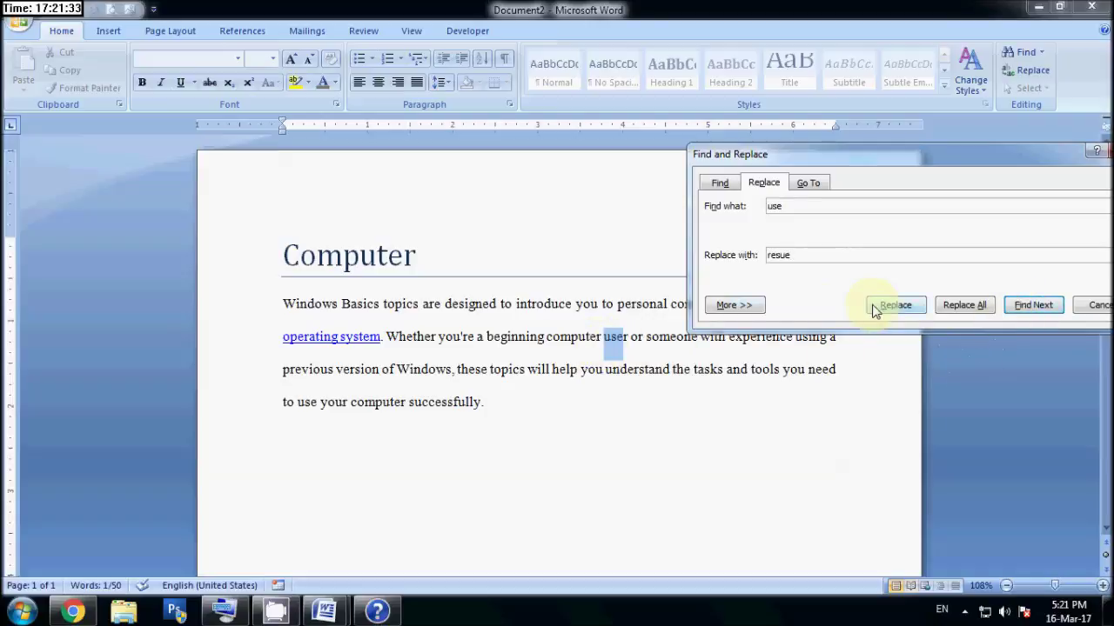
left_click(966, 312)
left_click(557, 415)
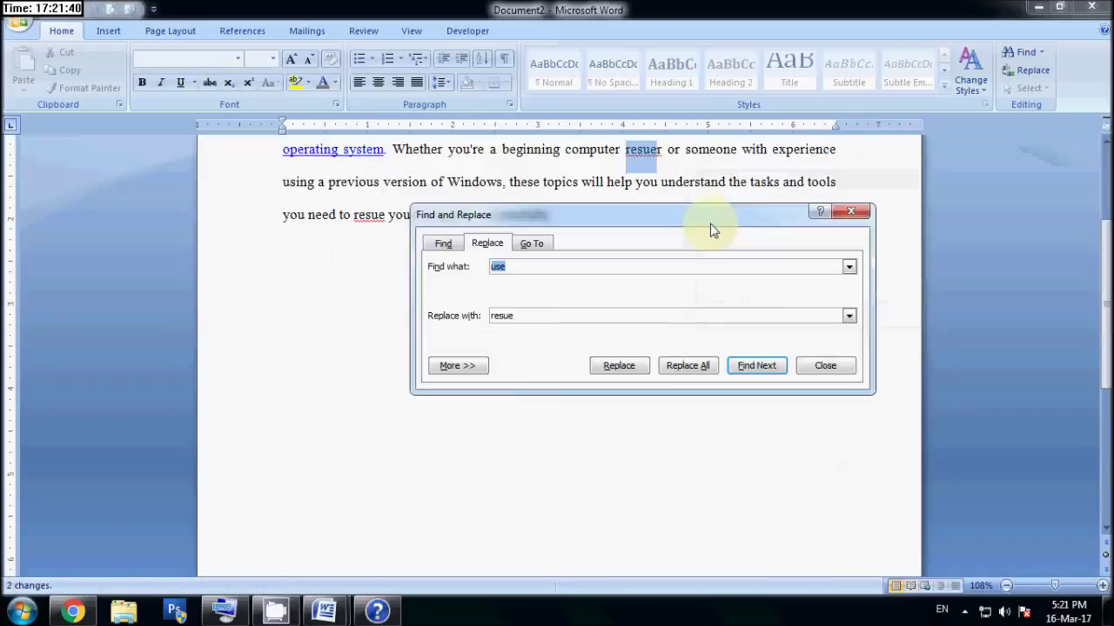
left_click(799, 228)
- Switch back to the first document, Document1
scroll(807, 467, "up", 3)
left_click(664, 318)
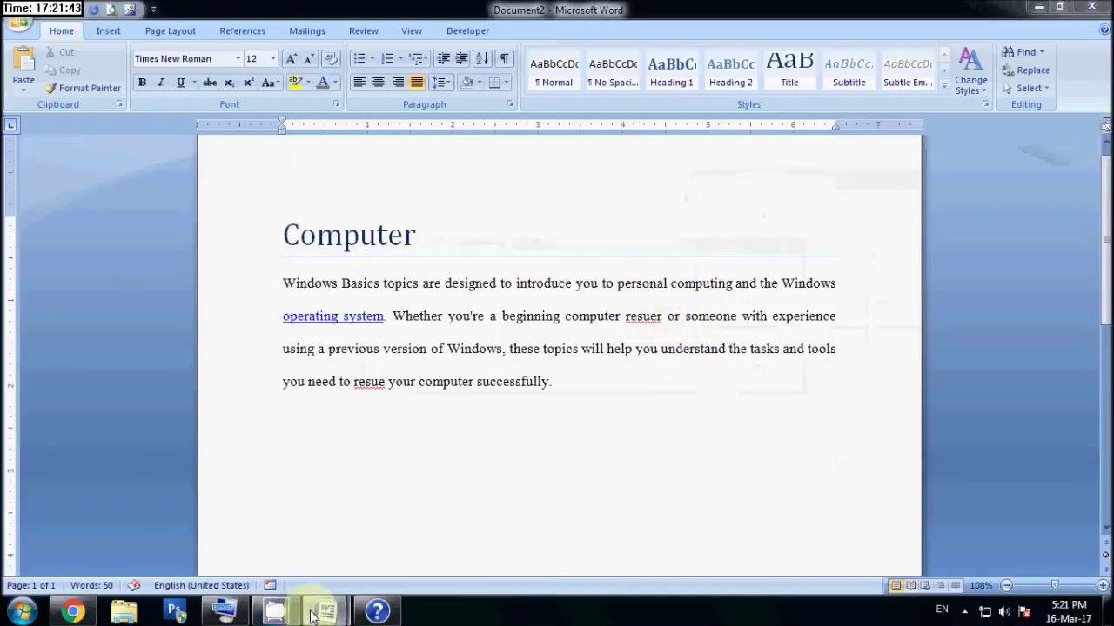
mouse_move(320, 609)
left_click(304, 557)
- Place the caret in the H2O line and look over the Select options without choosing one
scroll(753, 377, "up", 5)
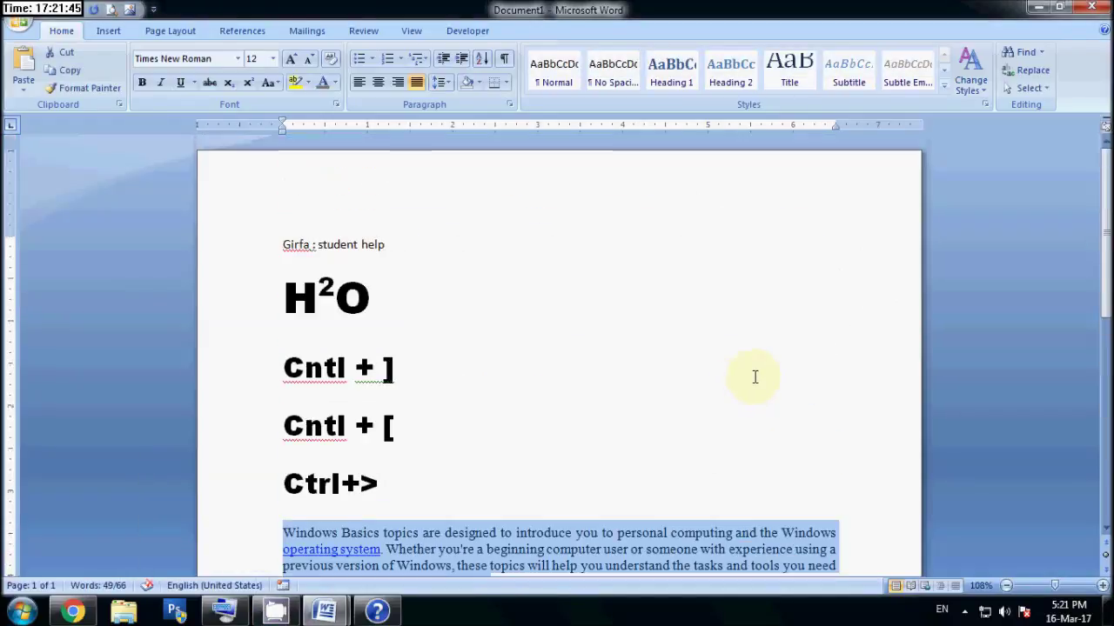
left_click(321, 294)
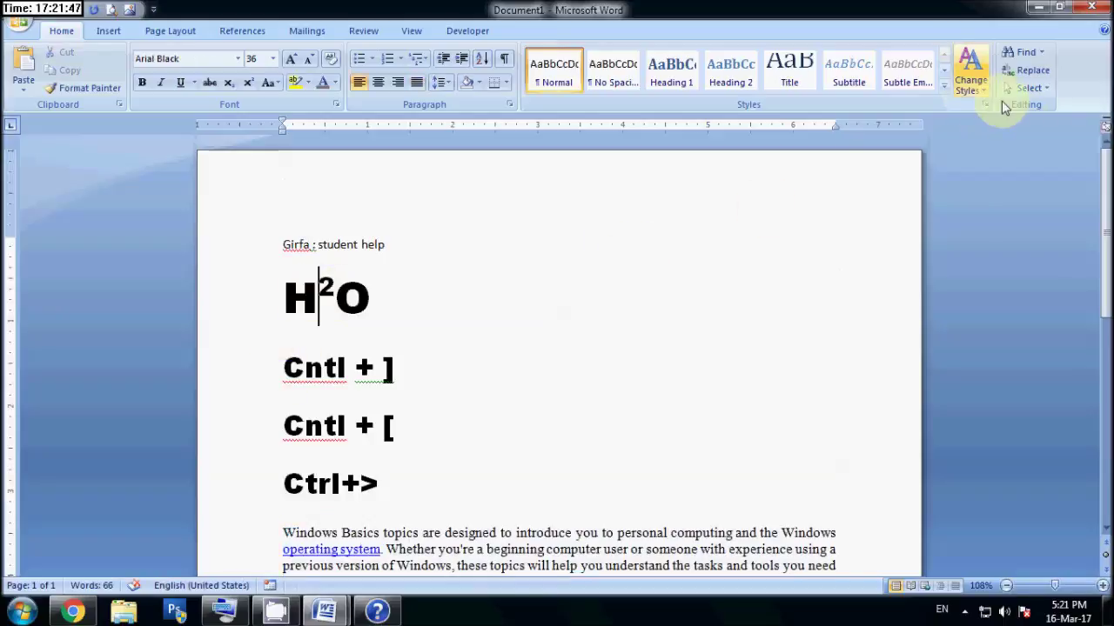
left_click(1048, 94)
left_click(400, 363)
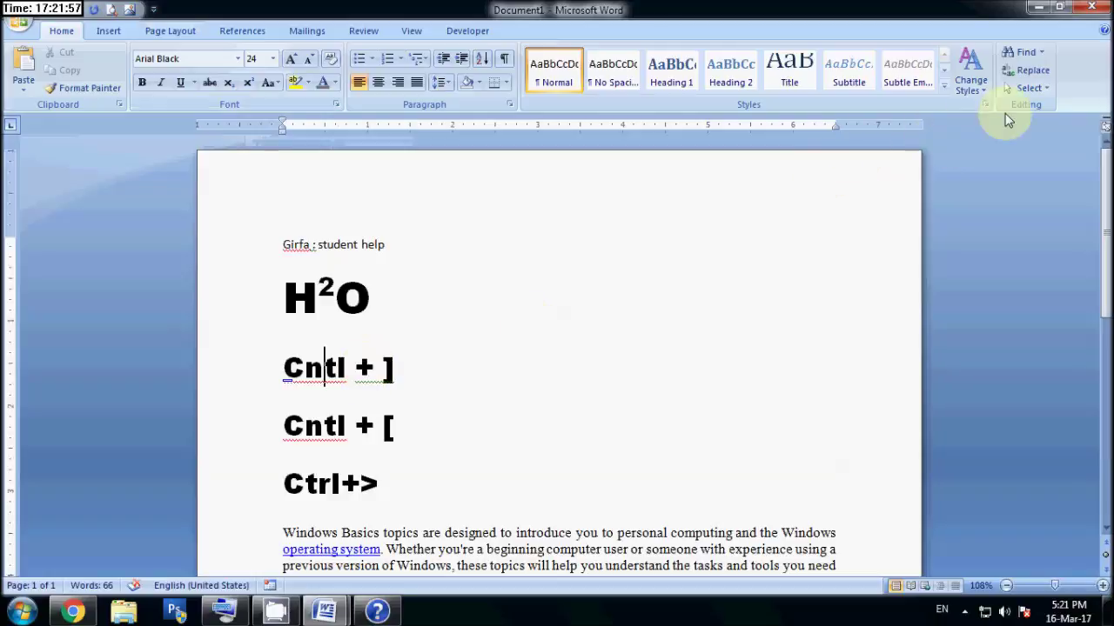
- Select the entire document with Select All and with Ctrl+A, deselecting it each time
left_click(1028, 88)
left_click(965, 107)
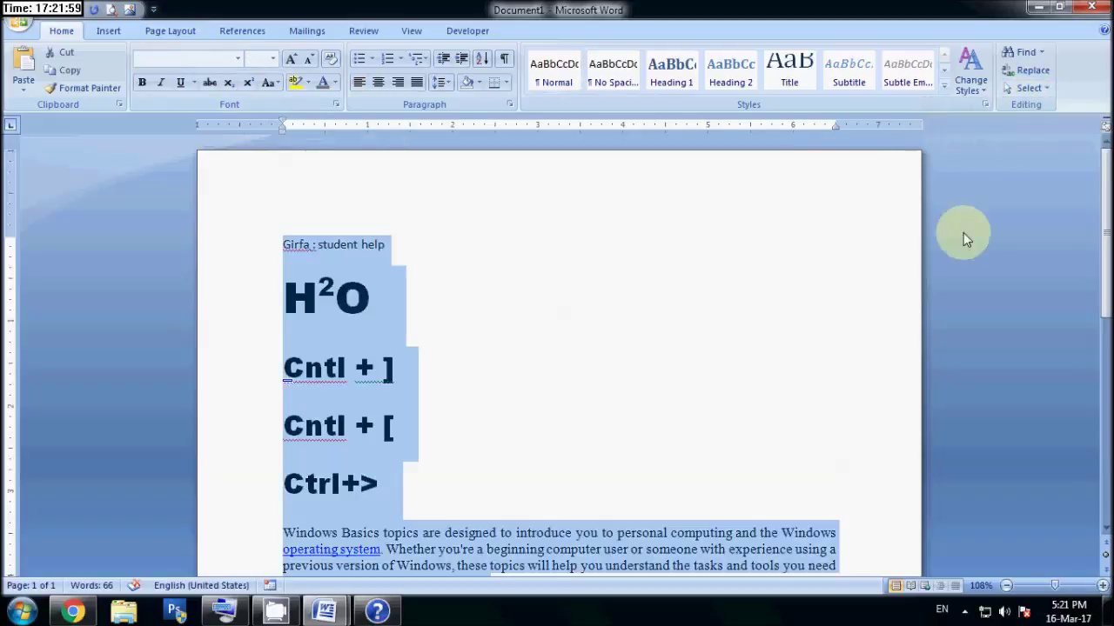
scroll(815, 427, "down", 3)
scroll(815, 427, "down", 3)
scroll(743, 356, "up", 2)
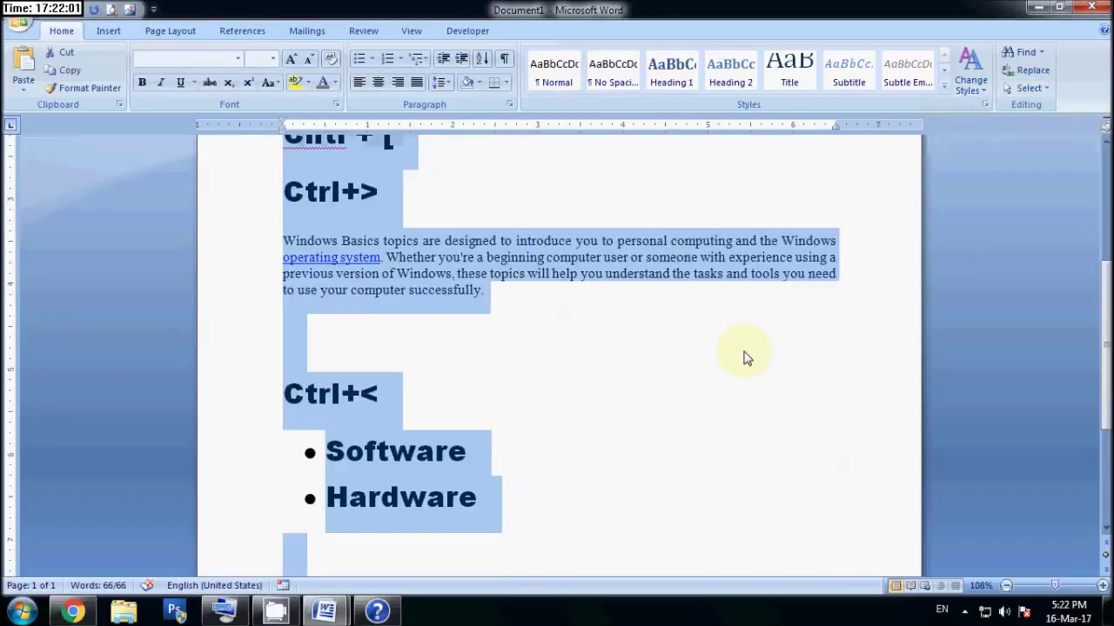
left_click(744, 356)
scroll(753, 385, "up", 3)
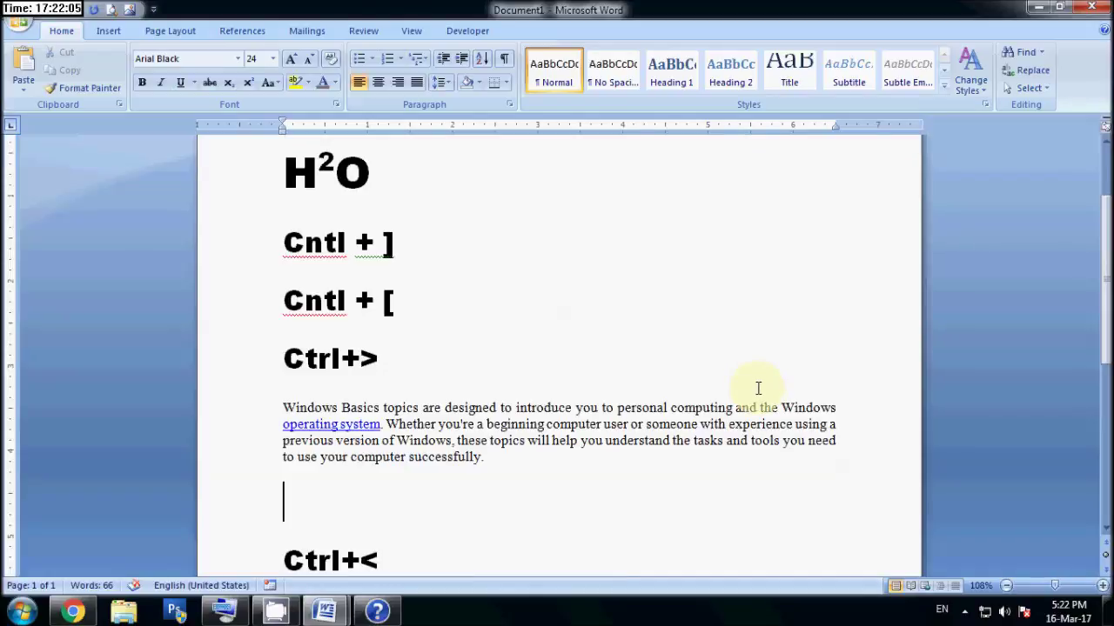
key("ctrl+a")
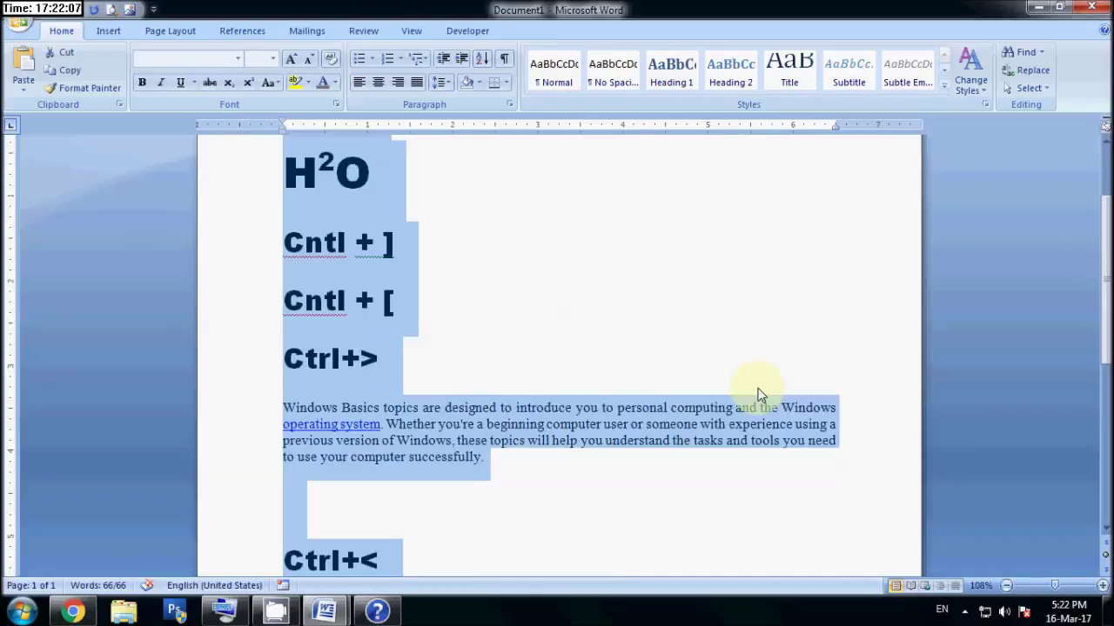
left_click(757, 395)
- Select all text formatted like the 'Cntl + ]' line
left_click(666, 425)
scroll(600, 440, "up", 2)
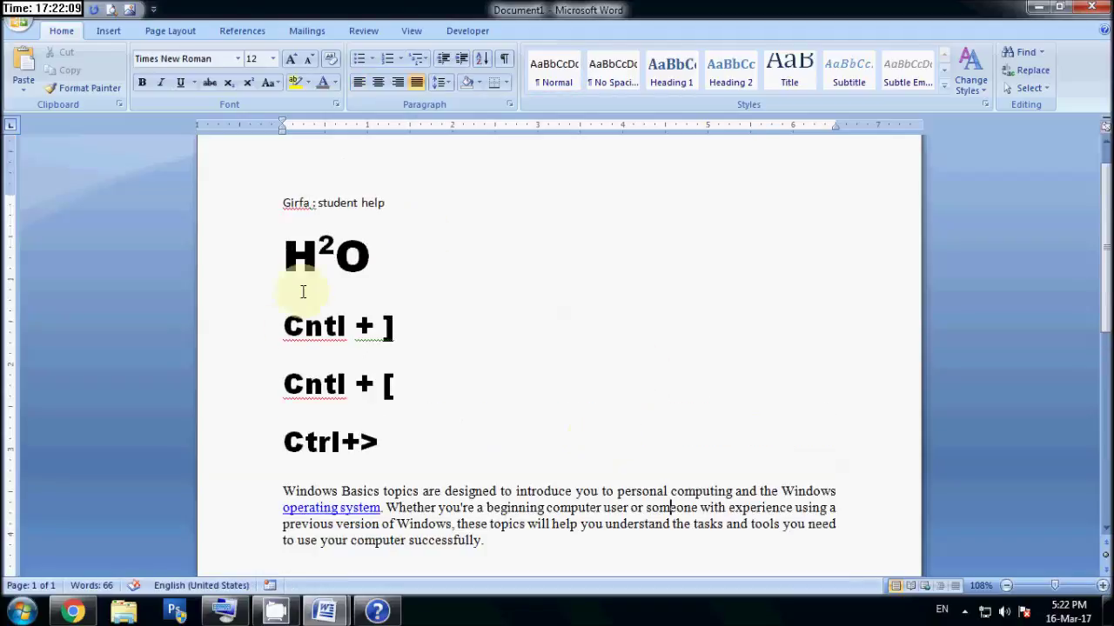
left_click(330, 327)
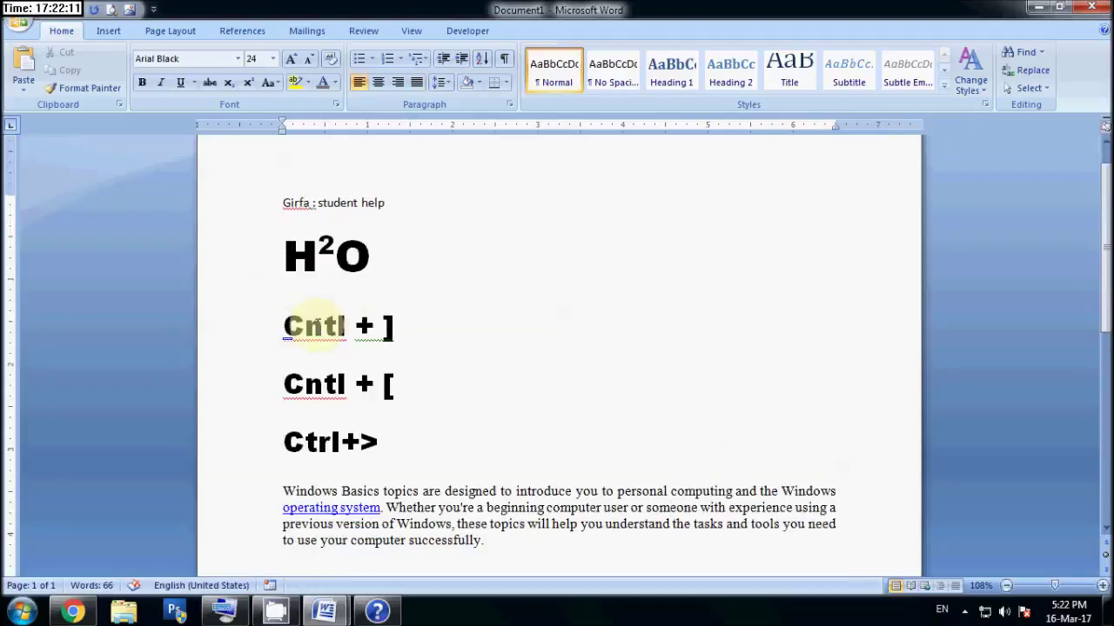
left_click(1028, 89)
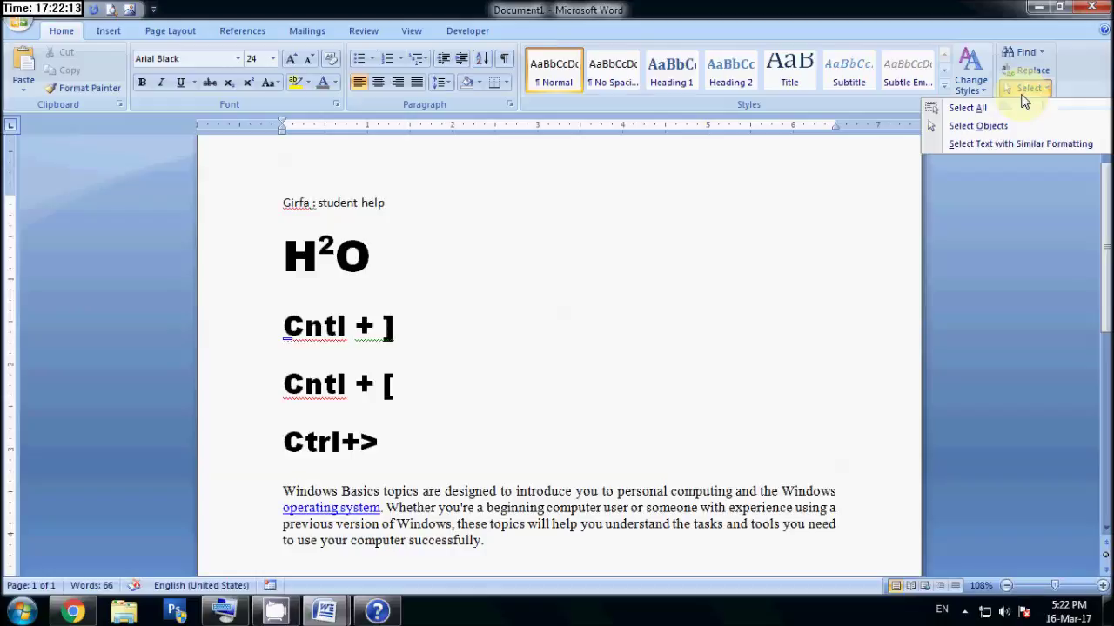
left_click(1016, 147)
- Colour the selected Cntl + ], Cntl + [, Ctrl+> and Ctrl+< lines green, then deselect them
scroll(740, 348, "down", 5)
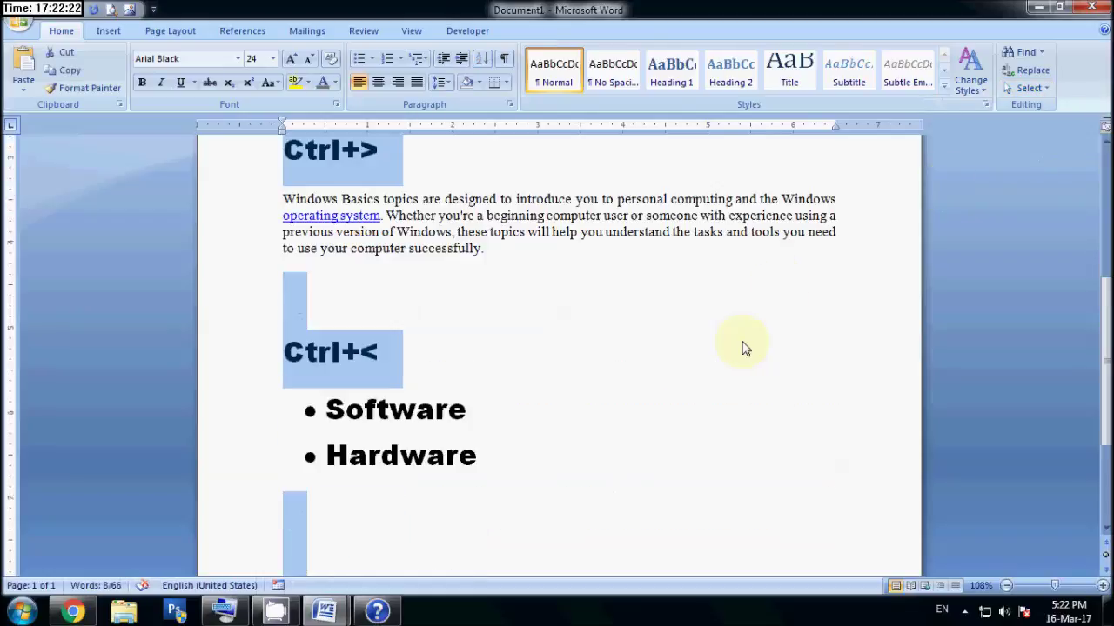
scroll(744, 348, "down", 4)
scroll(744, 348, "up", 4)
scroll(744, 346, "up", 4)
scroll(744, 344, "up", 2)
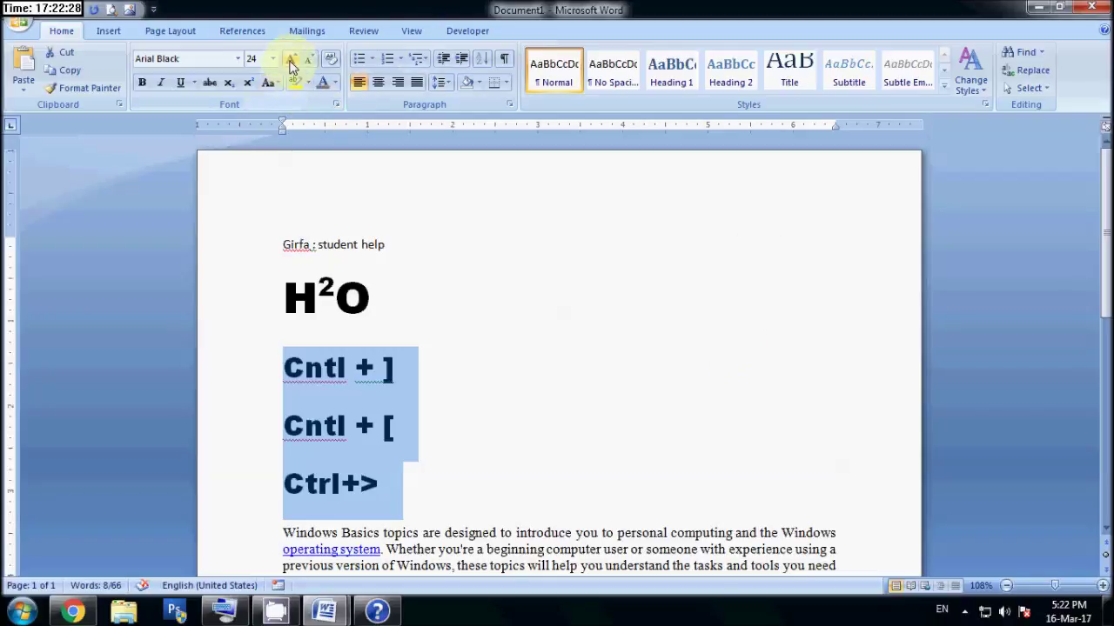
left_click(335, 83)
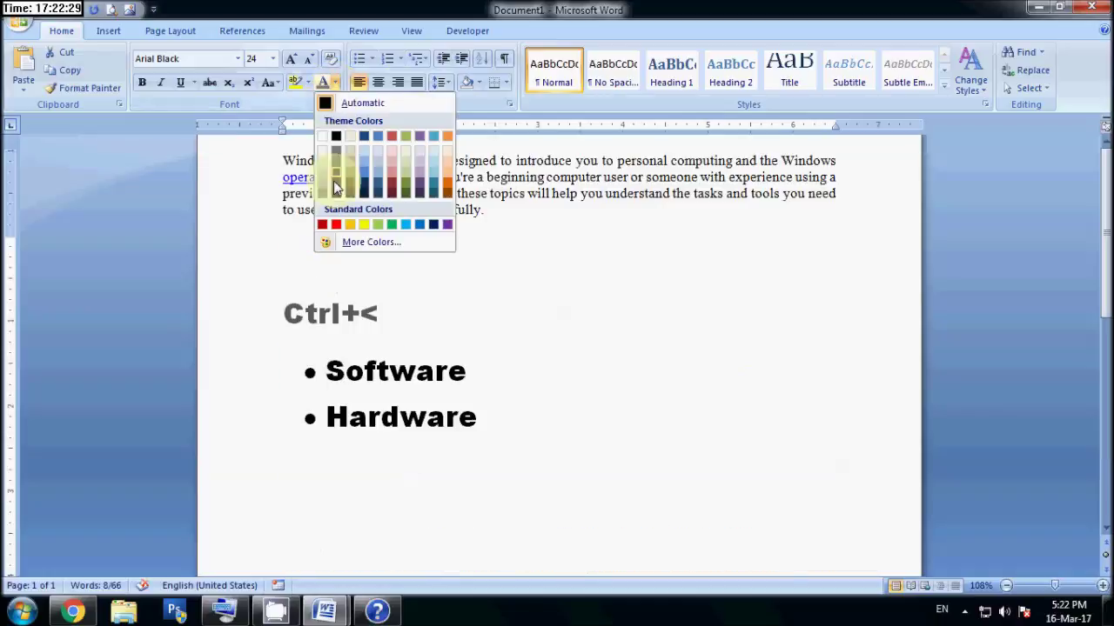
left_click(392, 226)
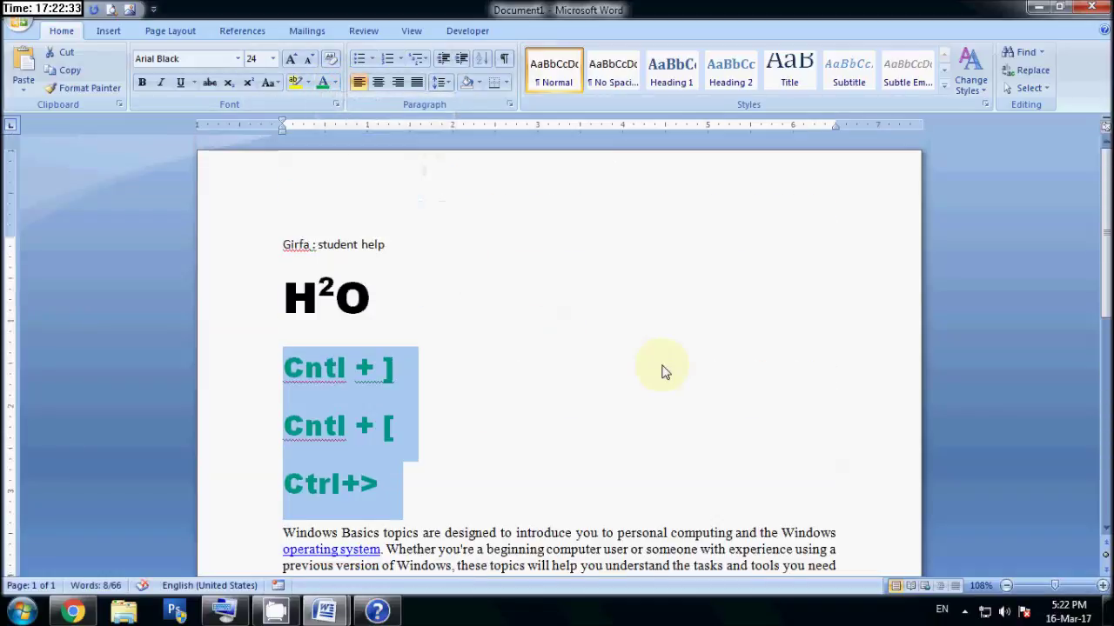
left_click(698, 313)
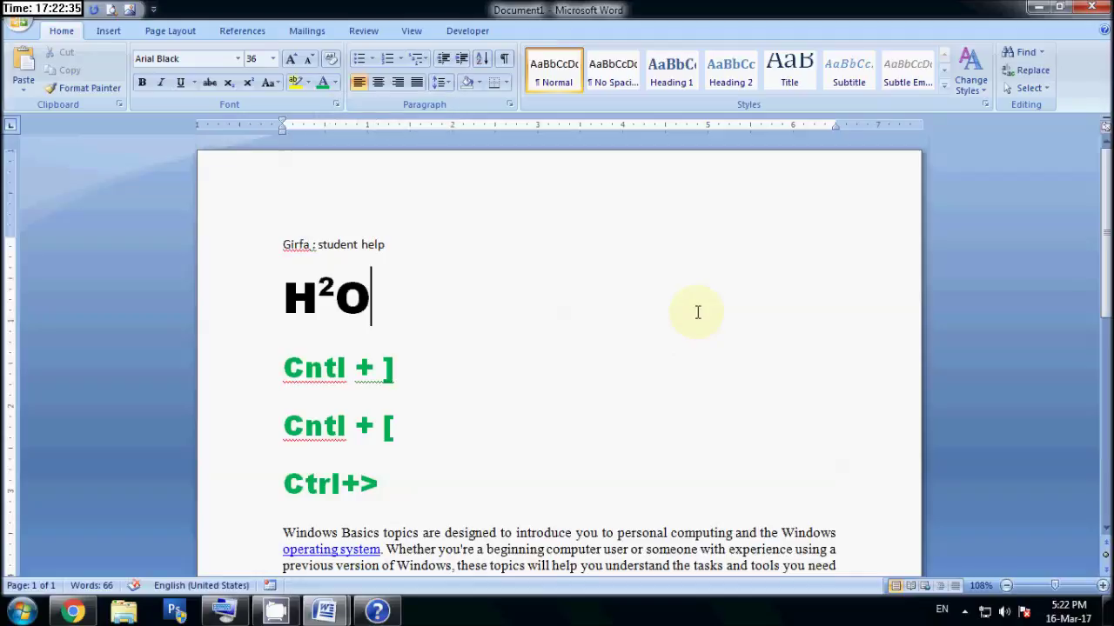